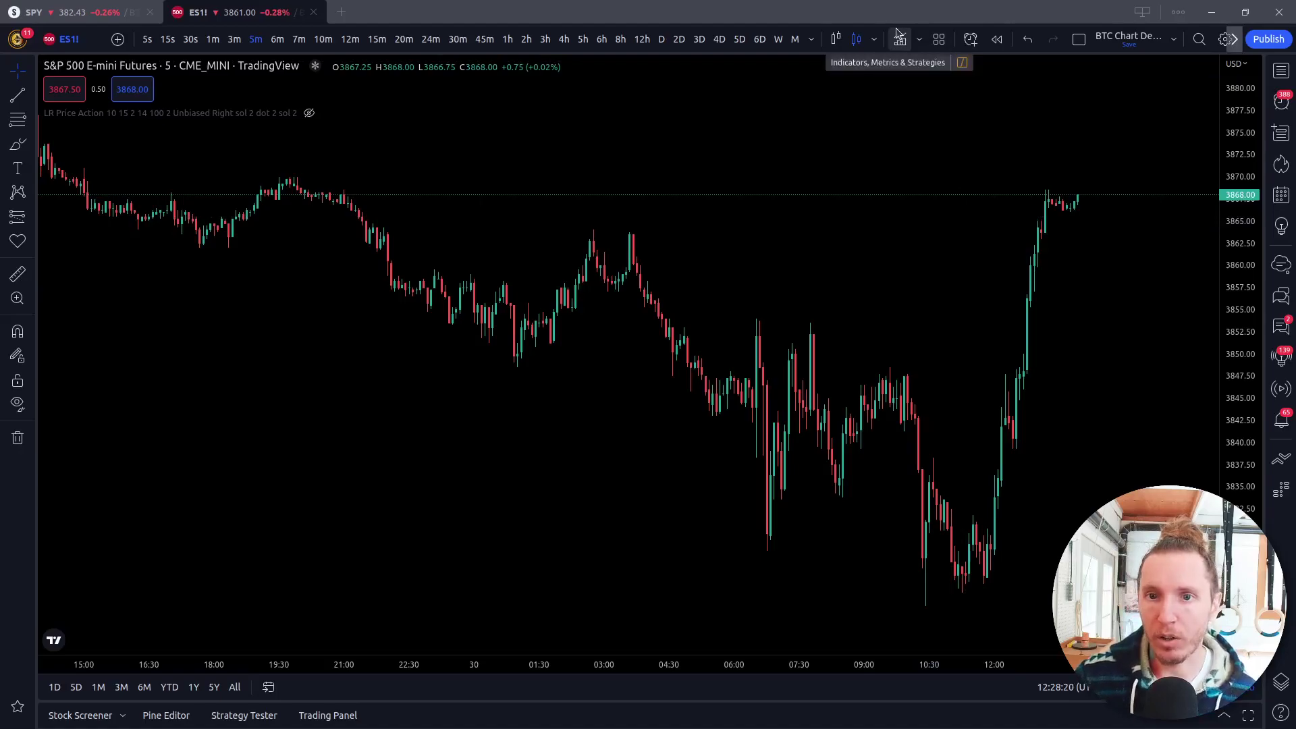
# Search the indicator library for "buy" and add the Trend BUY Signal and Sell / Buy Rates scripts to the ES1! chart.
pyautogui.click(906, 43)
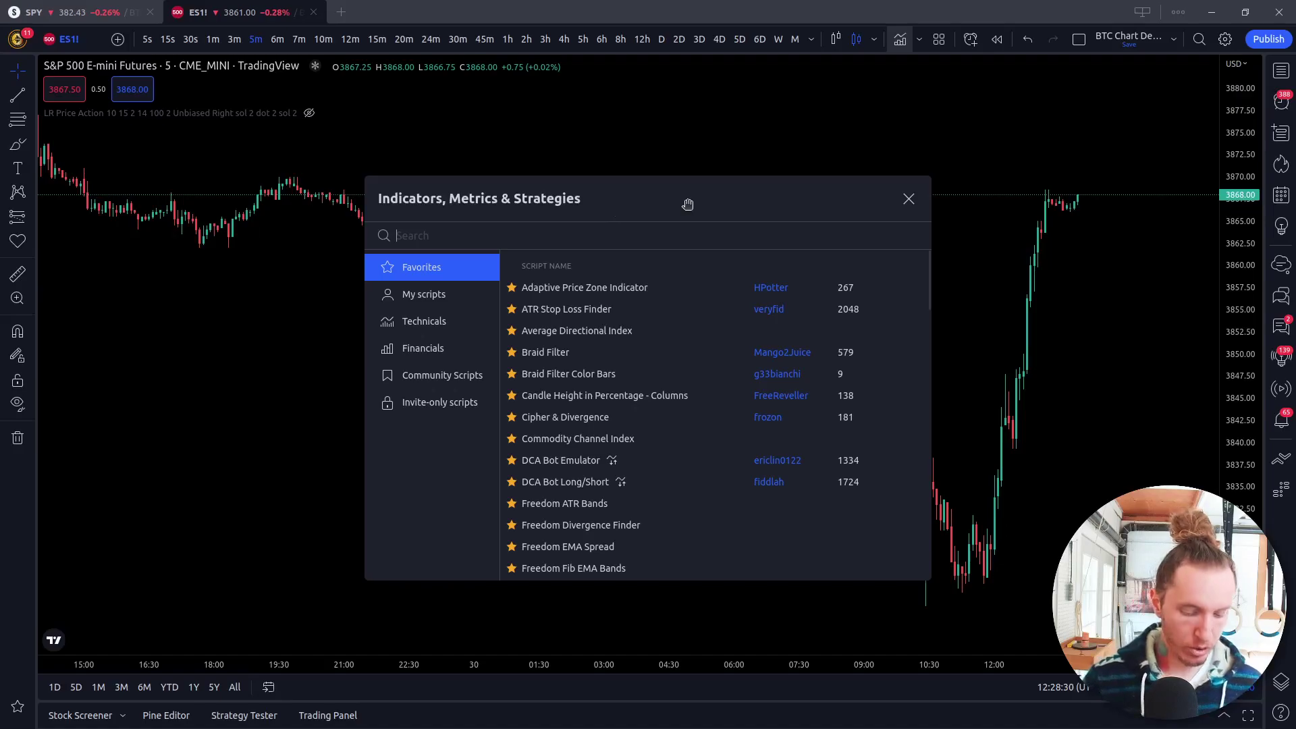
pyautogui.write('buy')
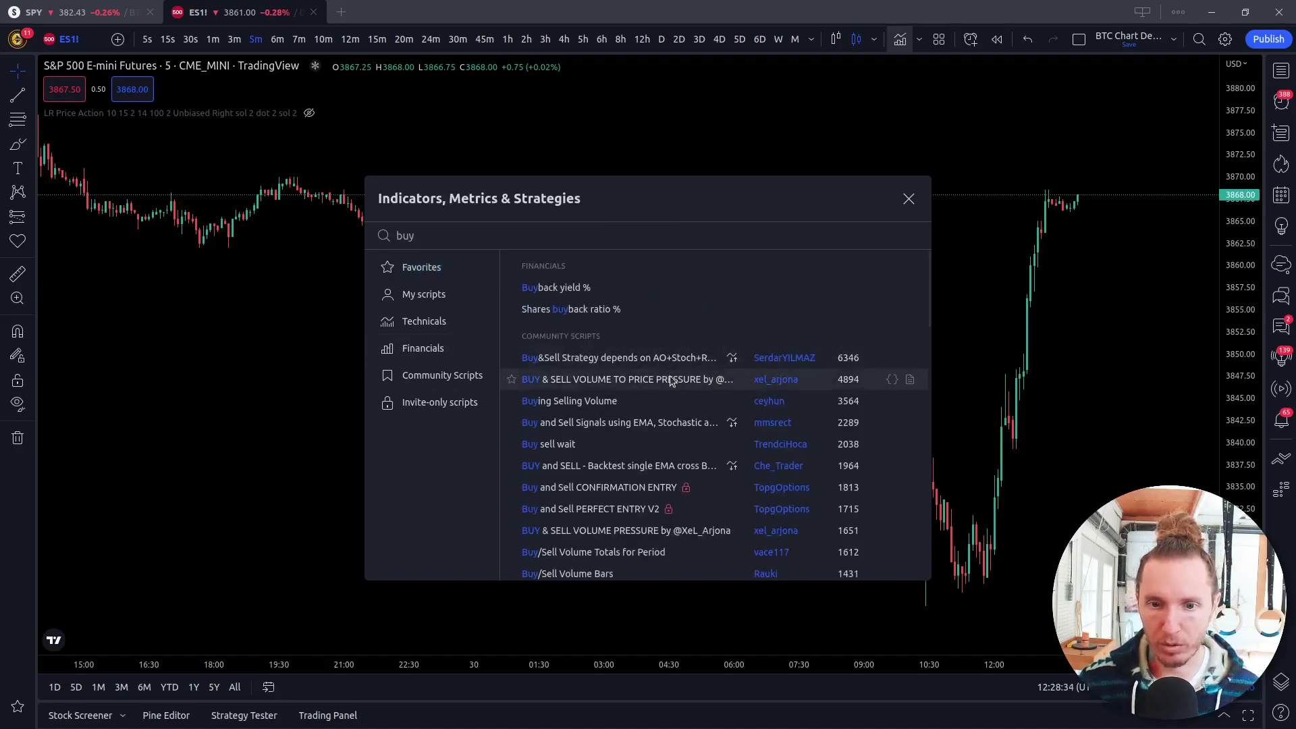
pyautogui.scroll(-5, 626, 453)
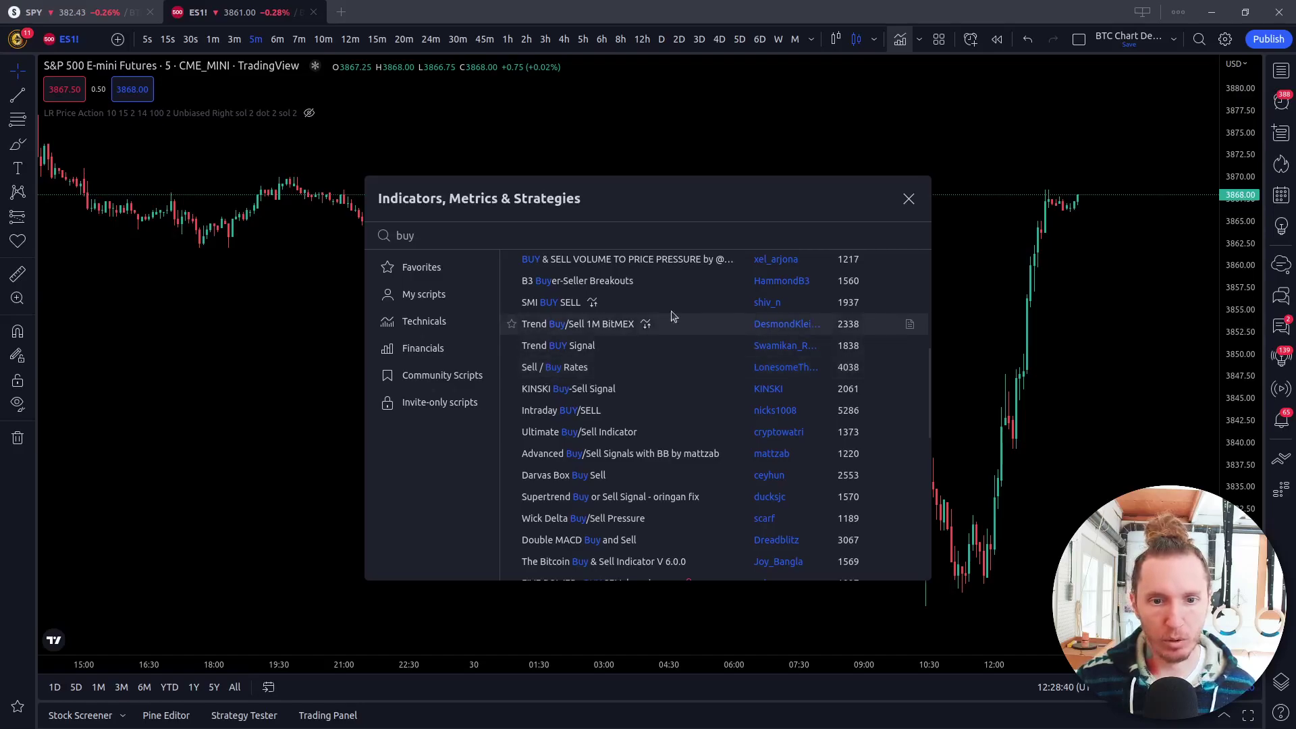
pyautogui.scroll(4, 705, 378)
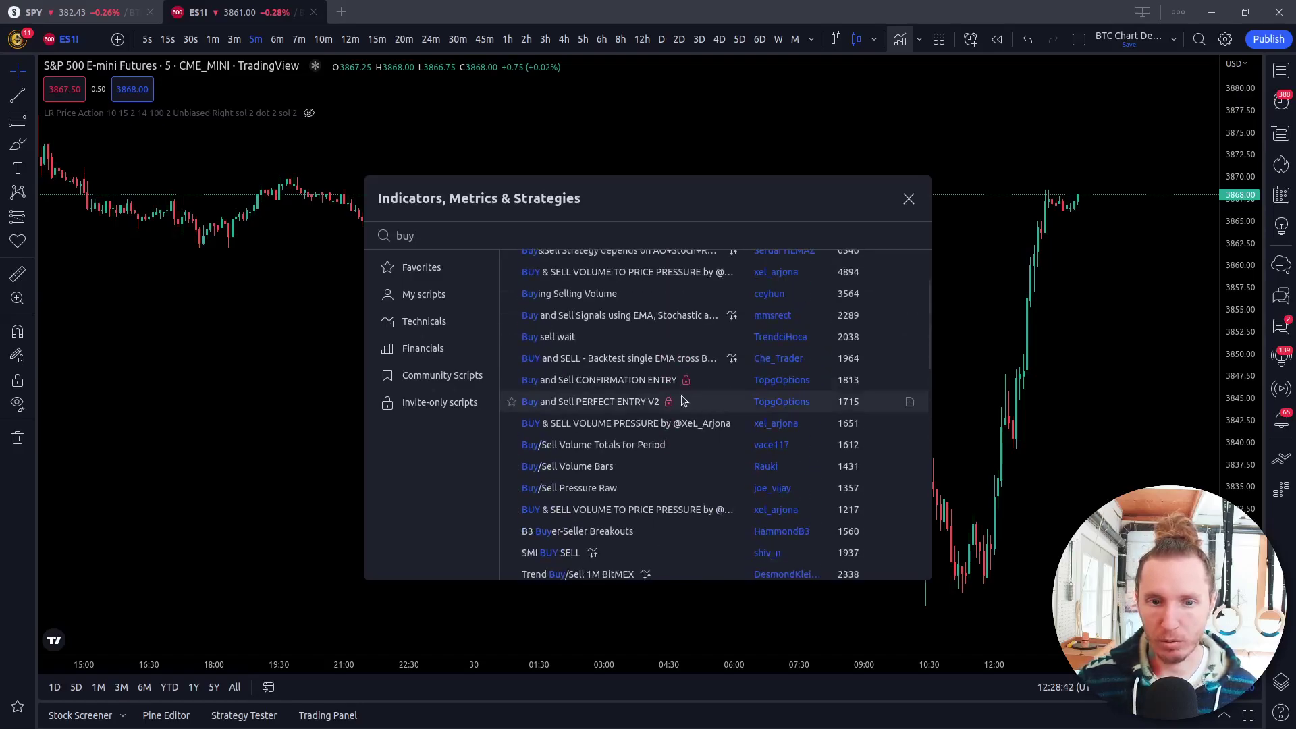
pyautogui.scroll(-1, 705, 415)
pyautogui.scroll(2, 665, 419)
pyautogui.scroll(1, 665, 418)
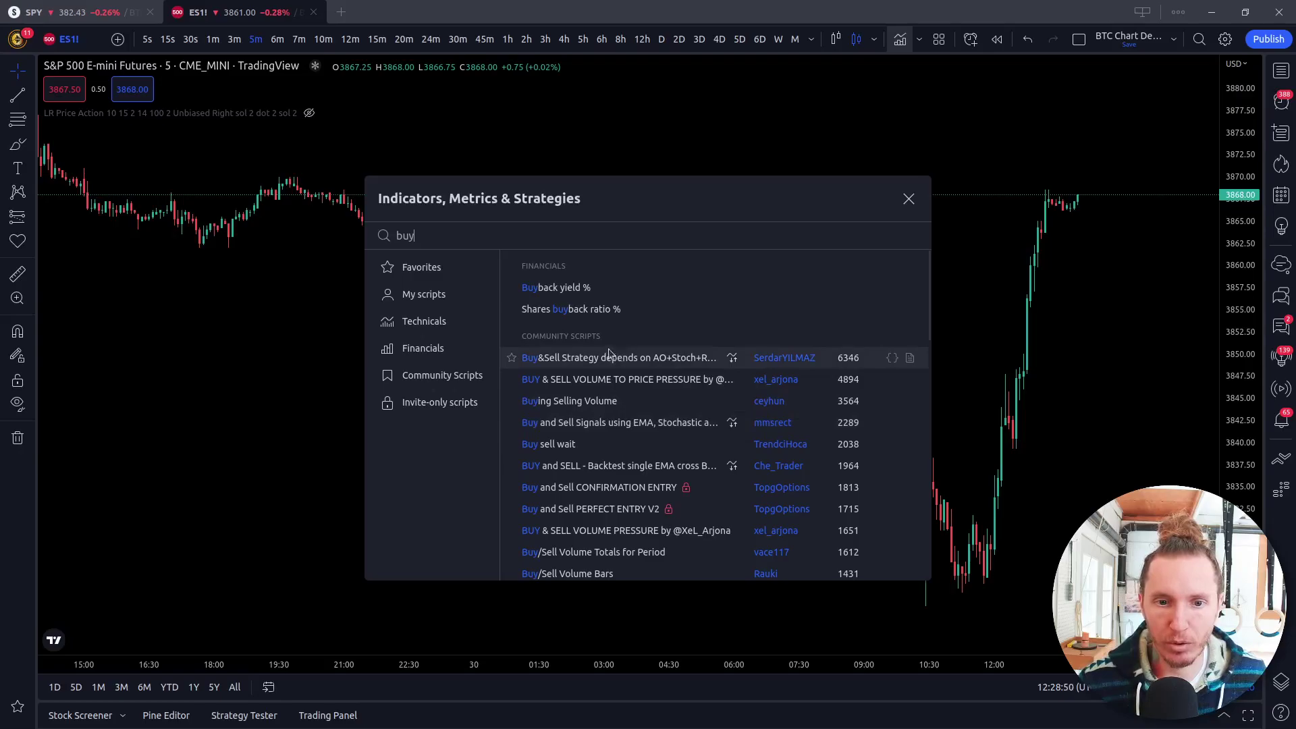
pyautogui.scroll(-2, 584, 513)
pyautogui.scroll(-1, 585, 513)
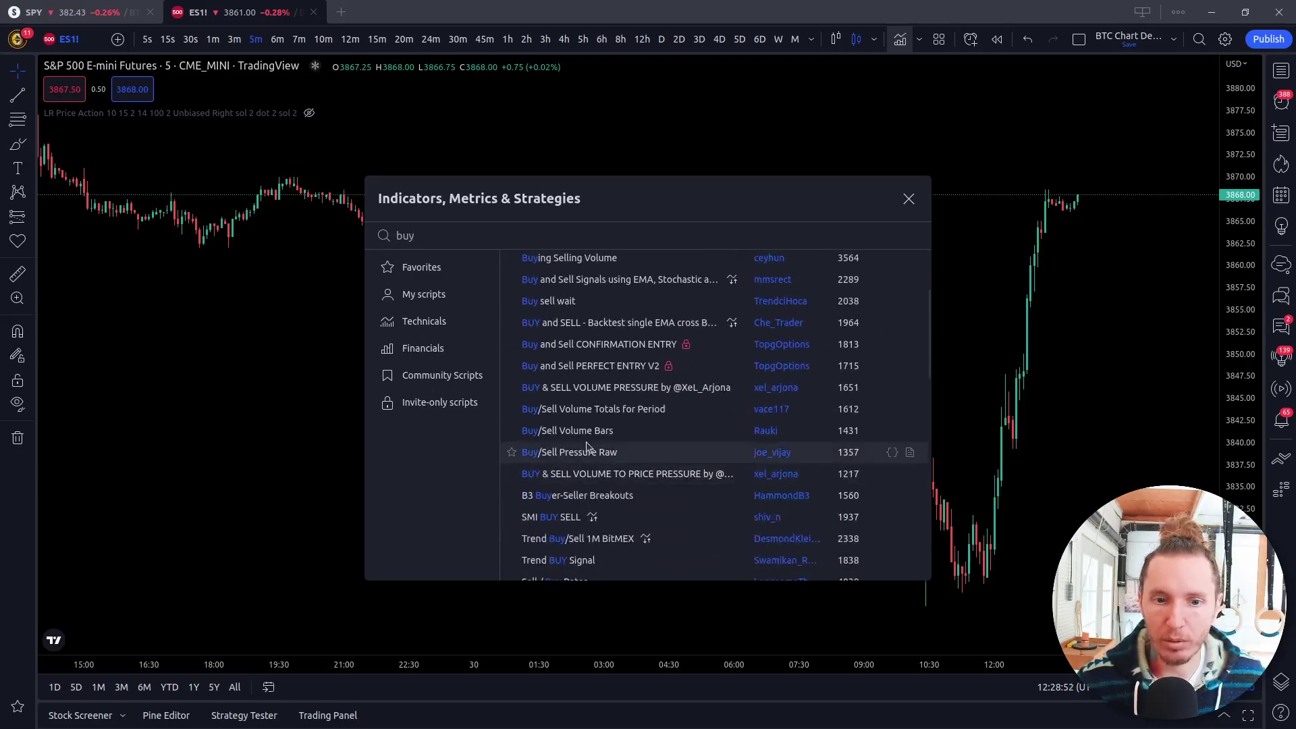
pyautogui.scroll(-3, 614, 449)
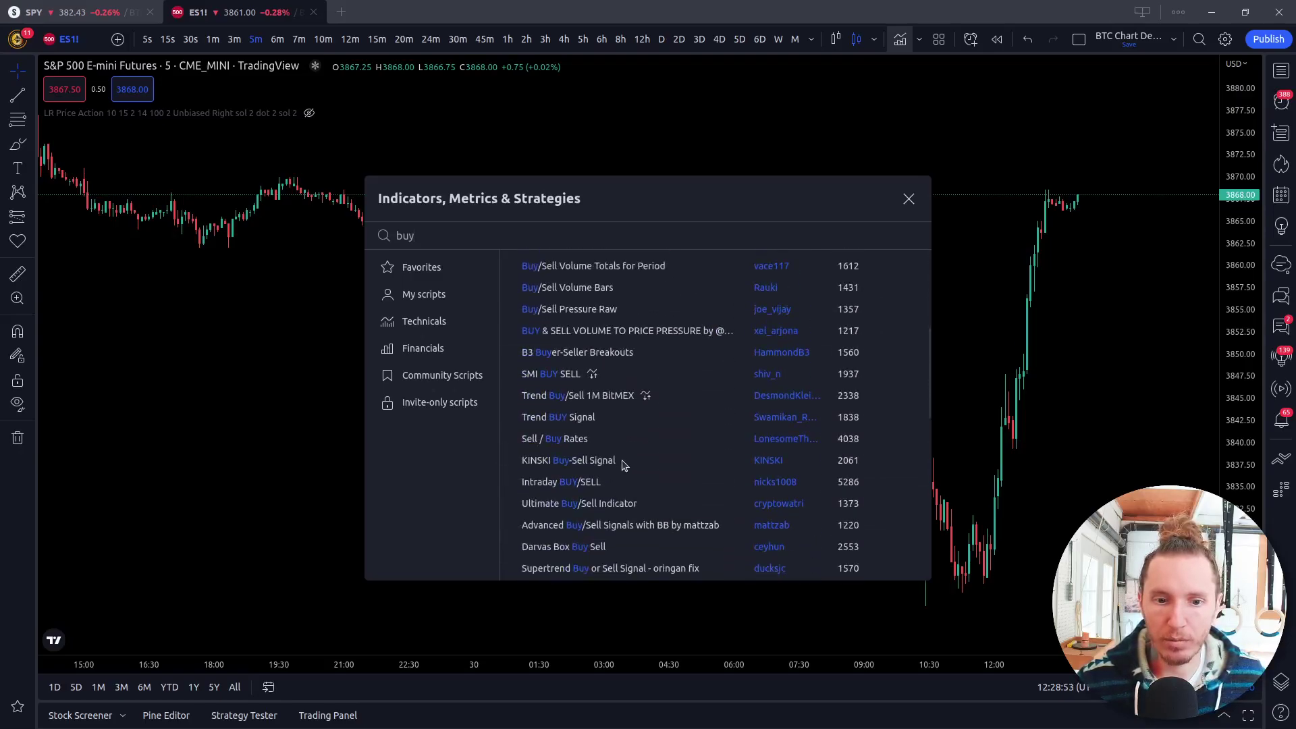
pyautogui.click(572, 417)
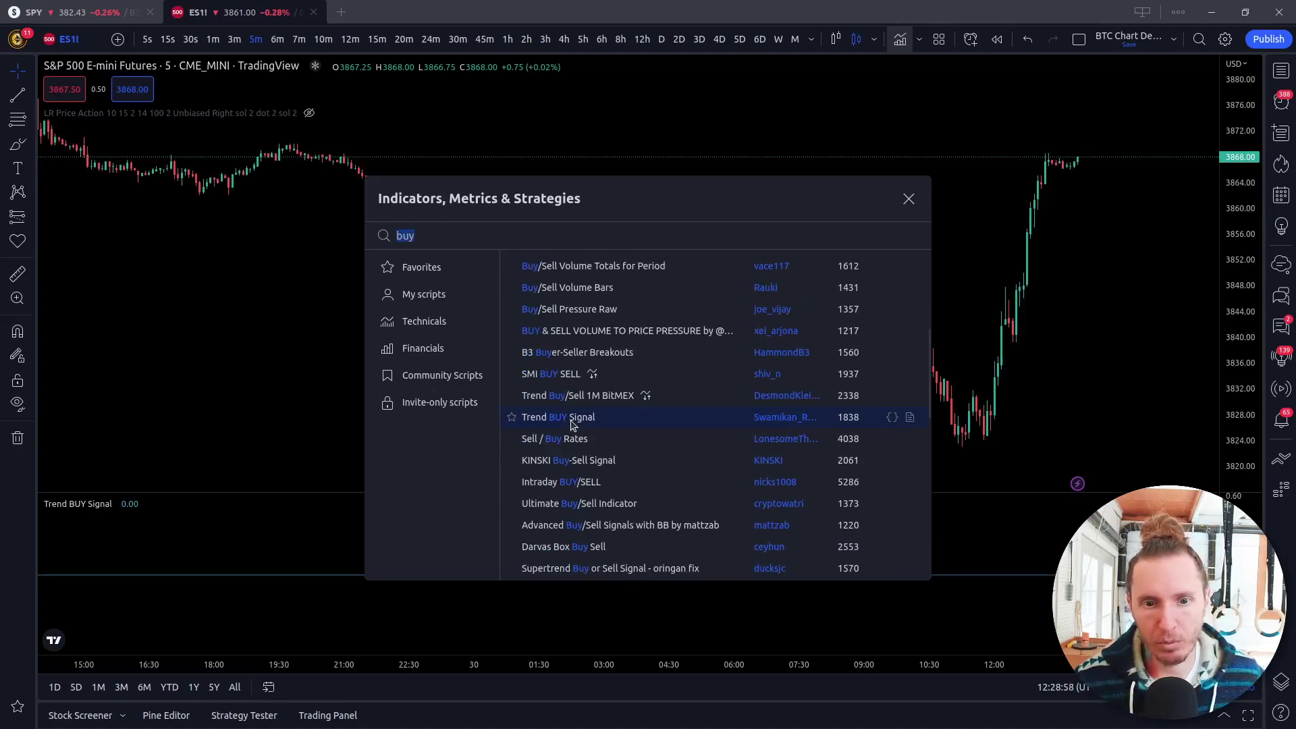
pyautogui.click(613, 448)
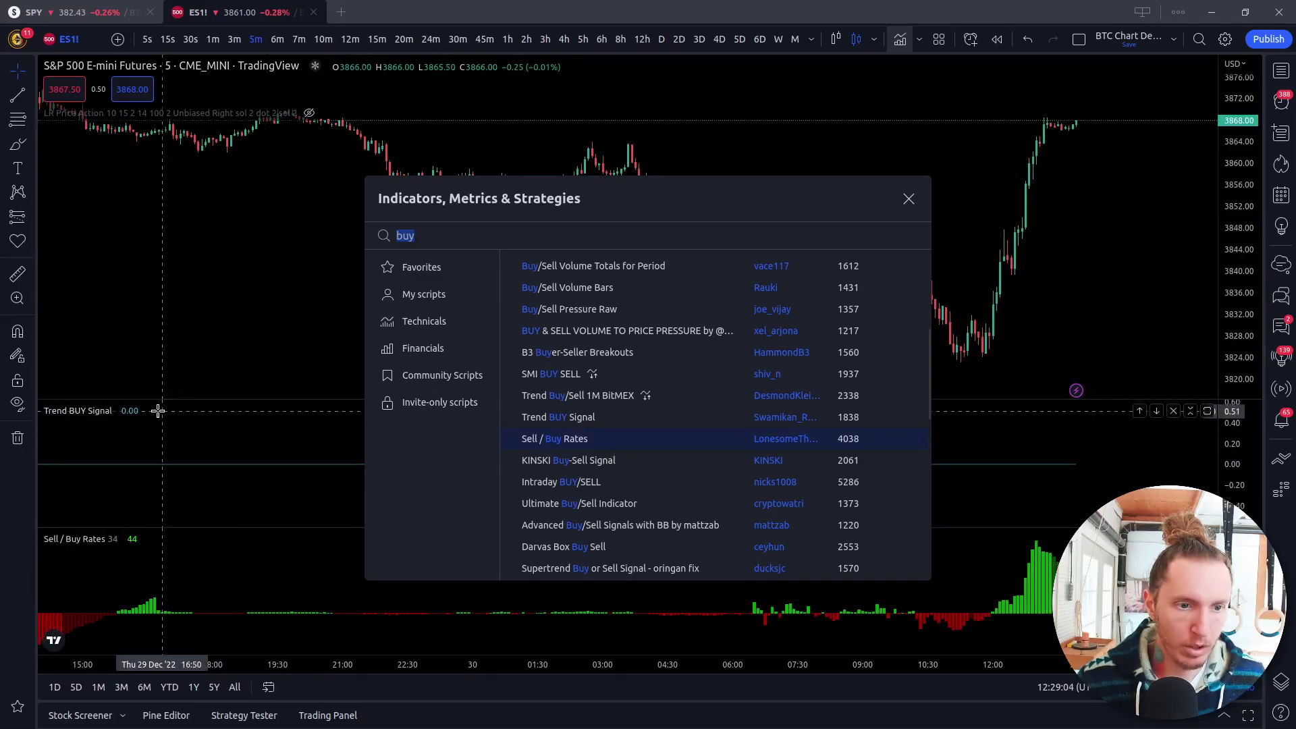
# Remove the Trend BUY Signal and Sell / Buy Rates indicators from the chart.
pyautogui.moveTo(120, 418)
pyautogui.click(188, 411)
pyautogui.moveTo(180, 500)
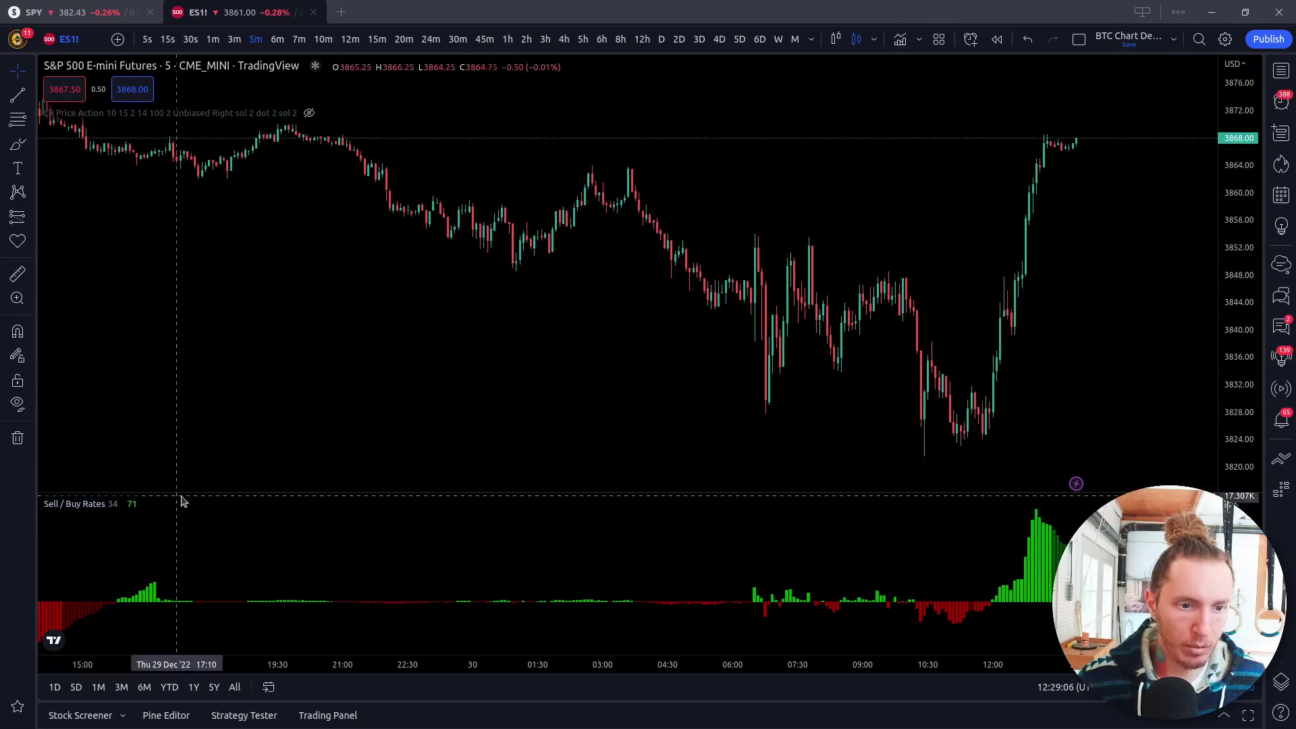
pyautogui.click(186, 505)
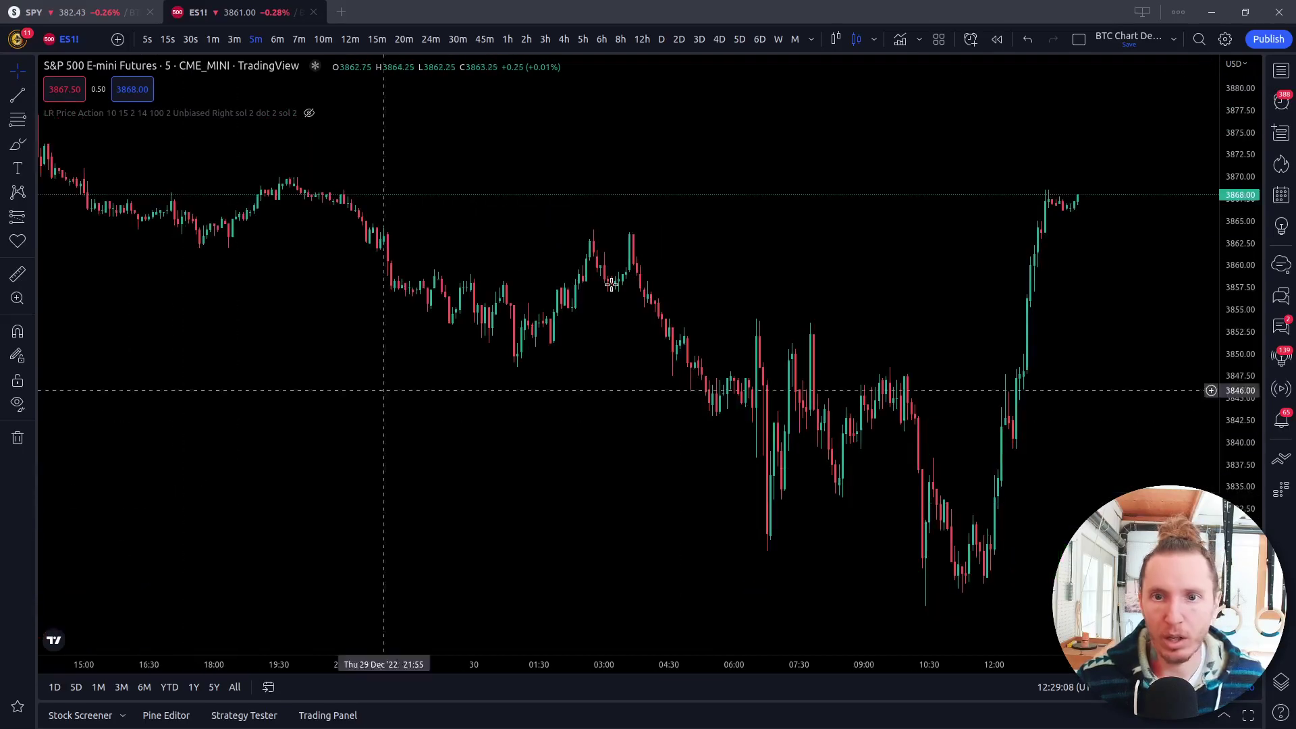
# Search the indicator library for "super" and add the favorited SuperTrend script to the chart.
pyautogui.click(900, 39)
pyautogui.write('super')
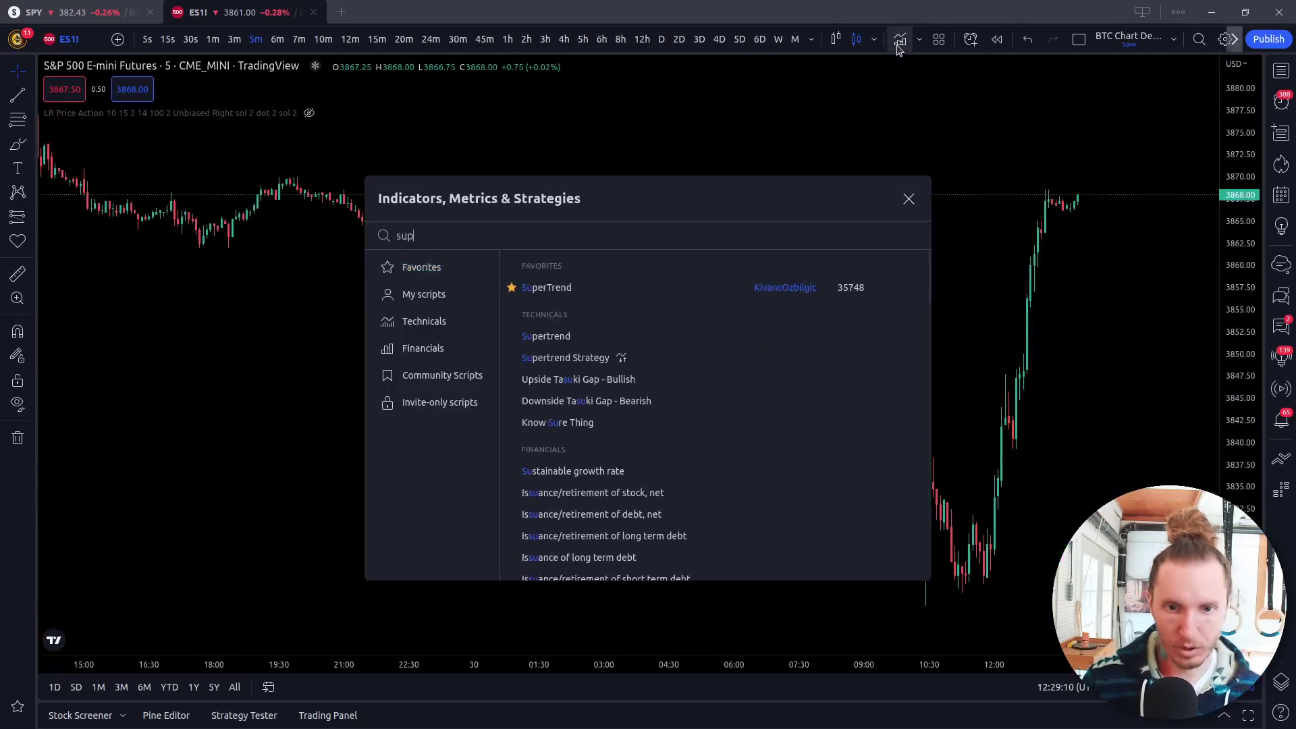
pyautogui.click(669, 290)
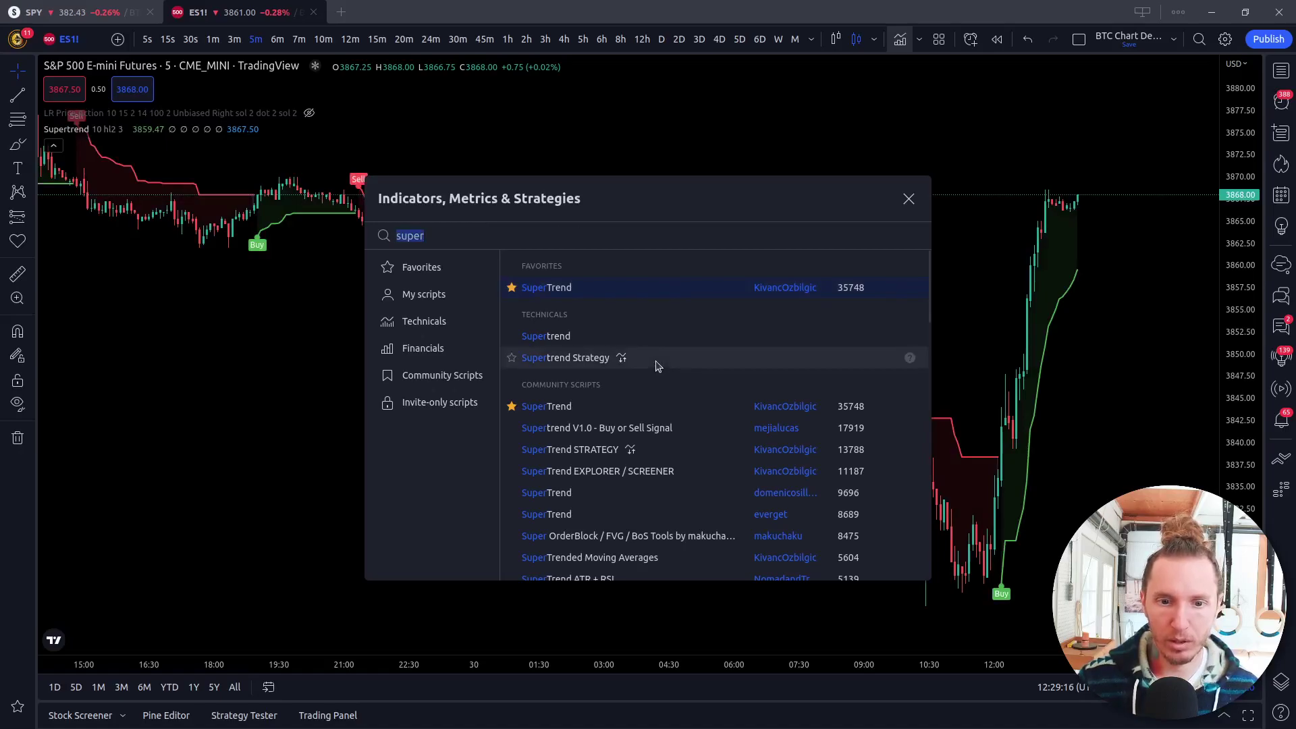
# Search the library for "buy sell in" and add the Intraday BUY/SELL and Hunt Bitcoin CoT Buy/Sell signal scripts.
pyautogui.write('buy sell in')
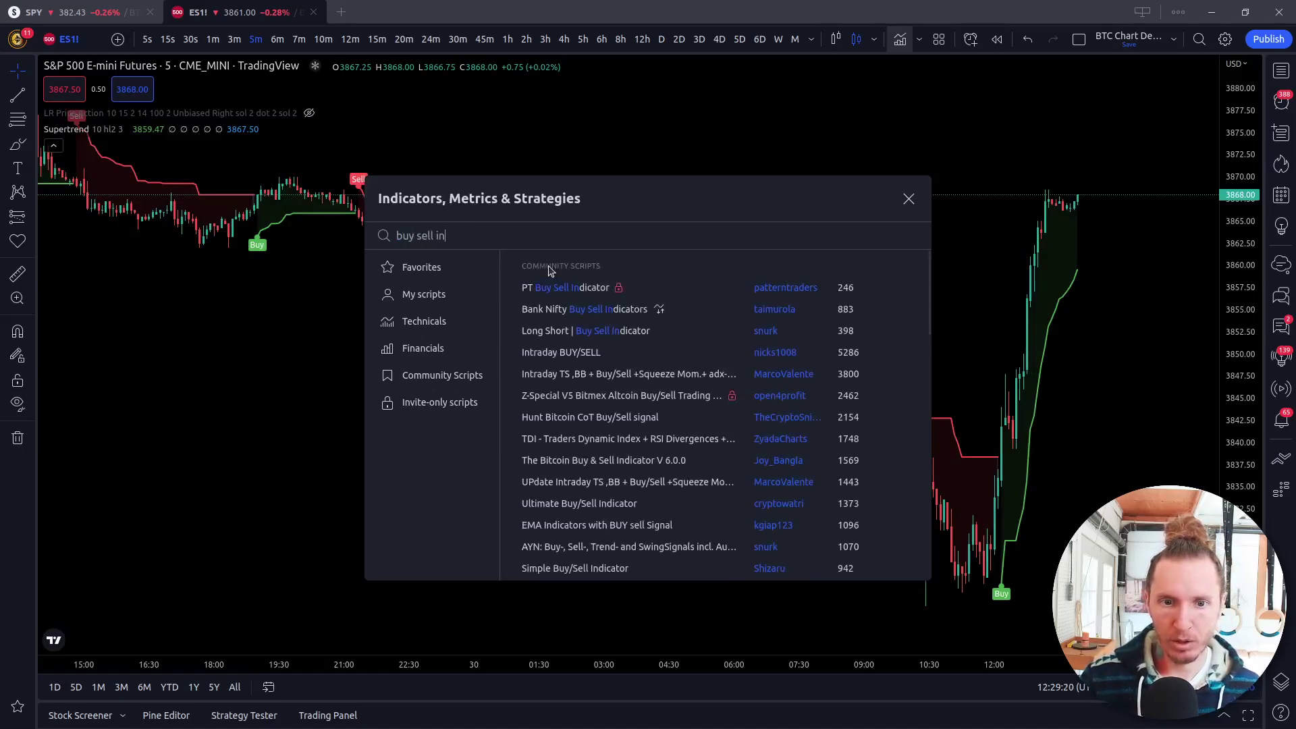
pyautogui.scroll(-1, 702, 395)
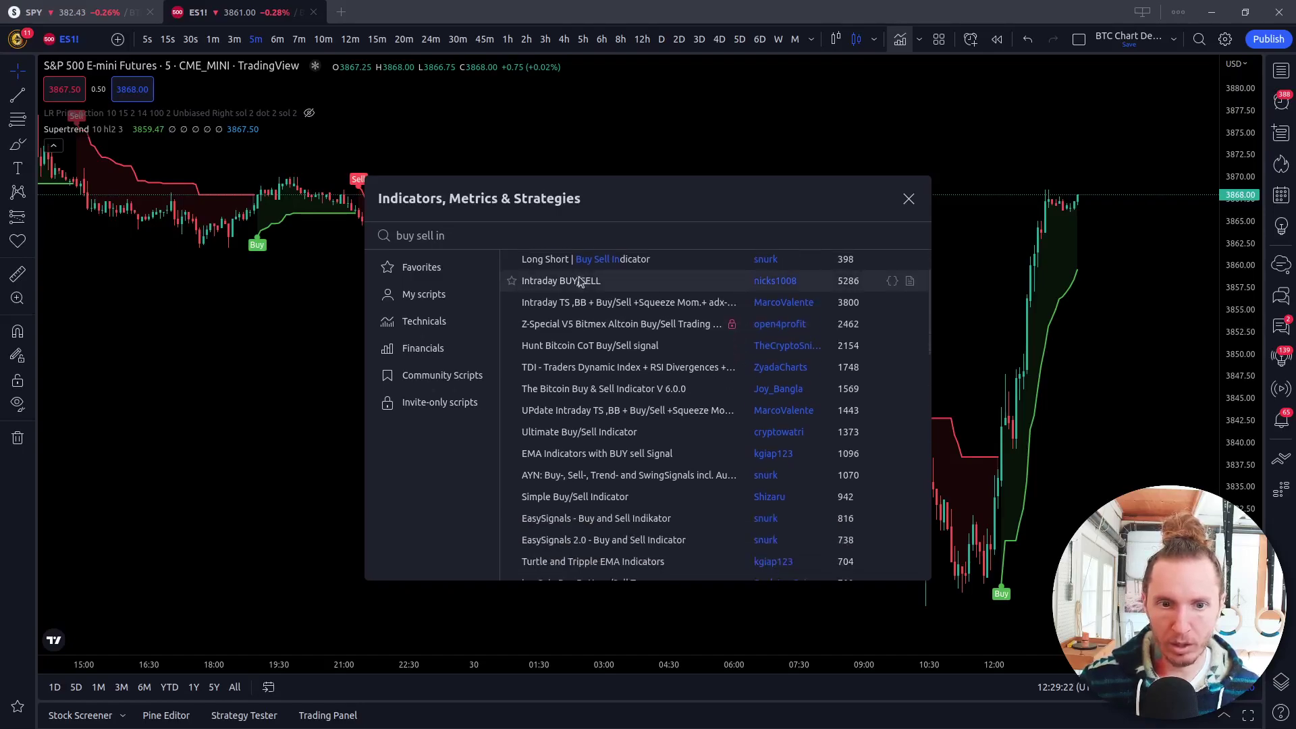
pyautogui.click(580, 281)
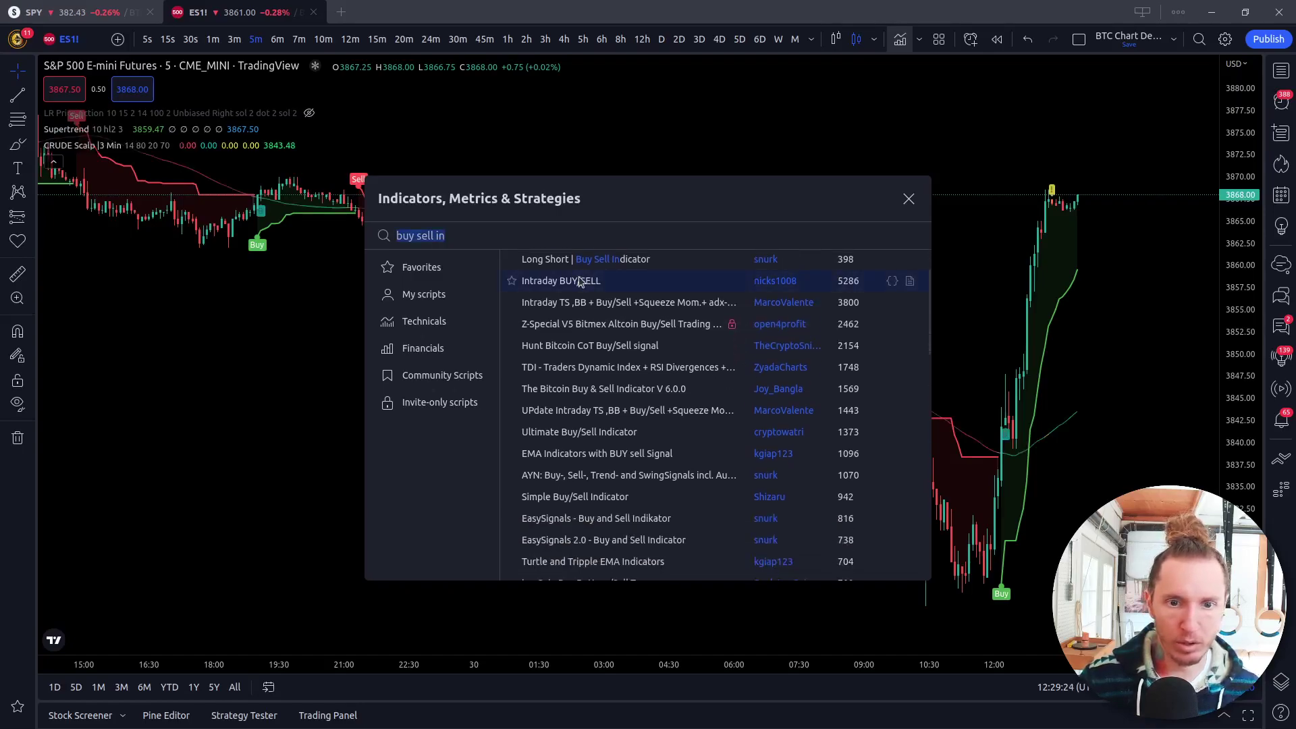
pyautogui.click(633, 350)
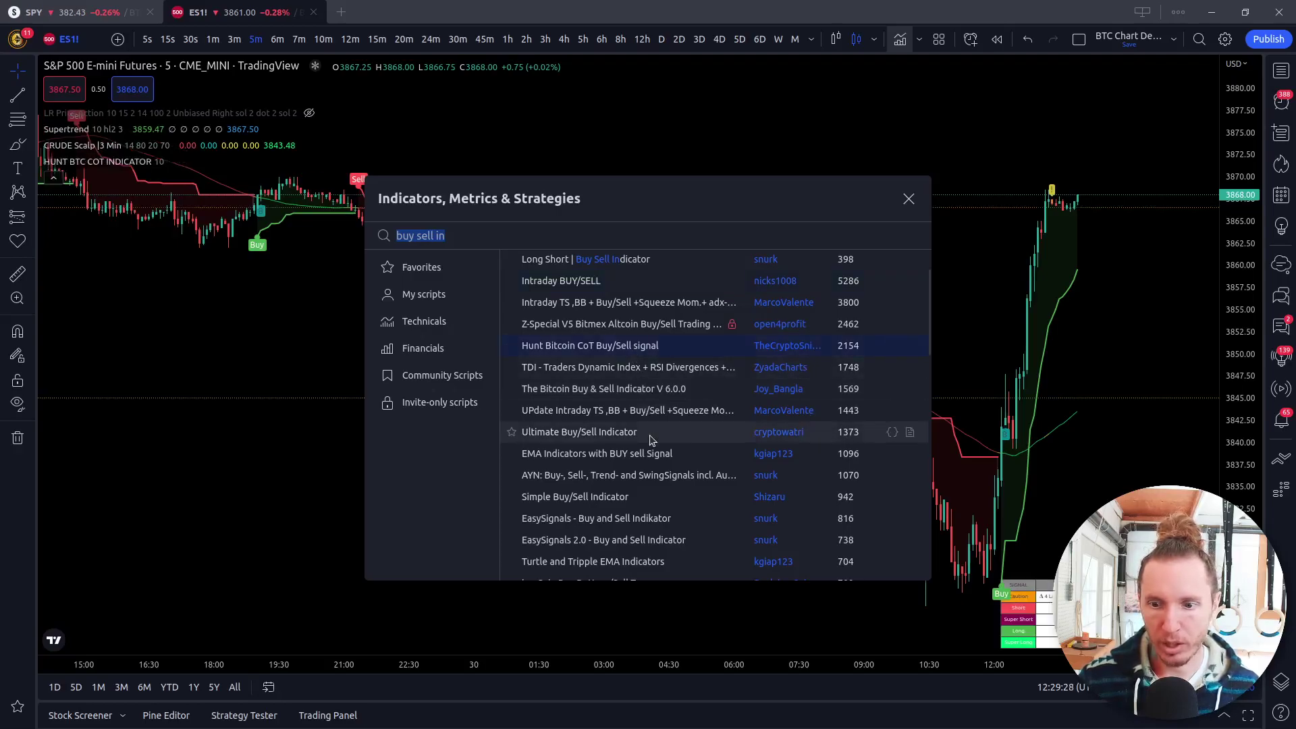
# Add the Simple Buy/Sell Indicator and the Buy/Sell Indicator community scripts to the chart.
pyautogui.scroll(-3, 608, 405)
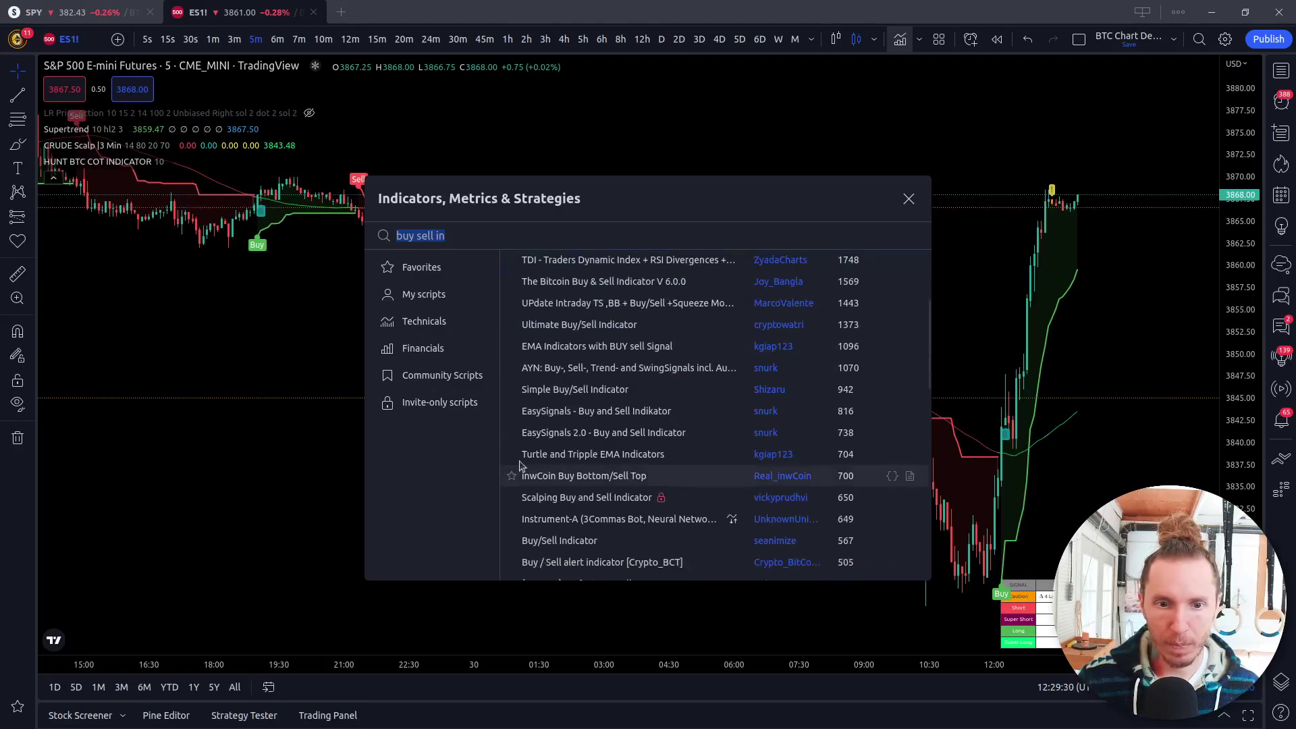
pyautogui.click(566, 397)
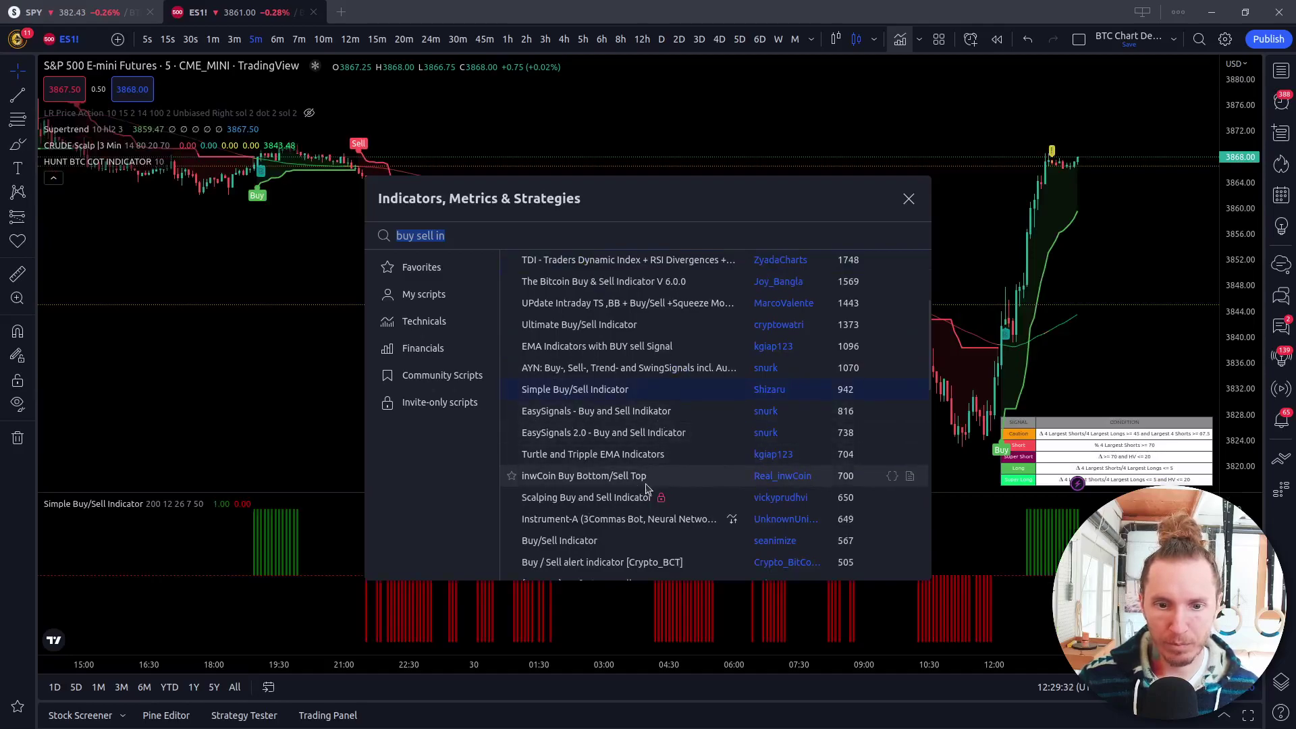
pyautogui.scroll(-3, 646, 487)
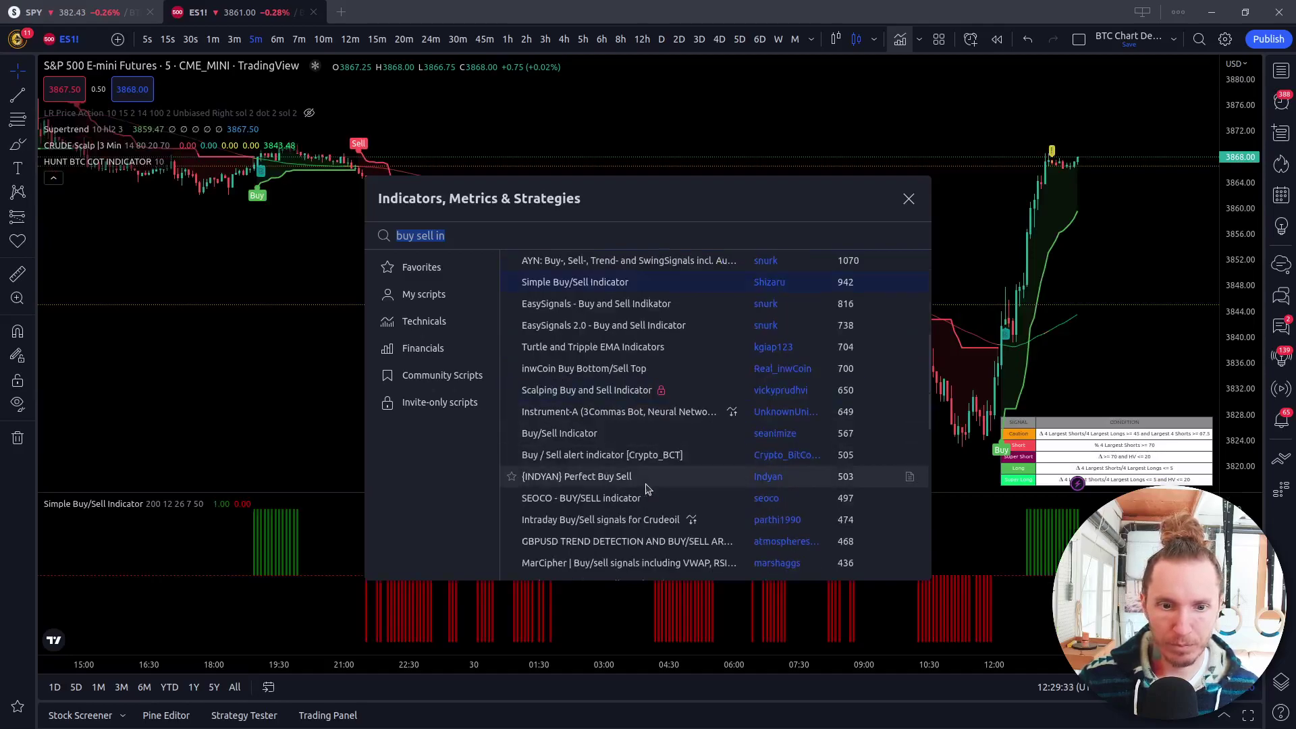
pyautogui.click(614, 434)
# Add the Renko scalp (buy/sell) indicator to the chart and close the indicator library.
pyautogui.scroll(-4, 597, 405)
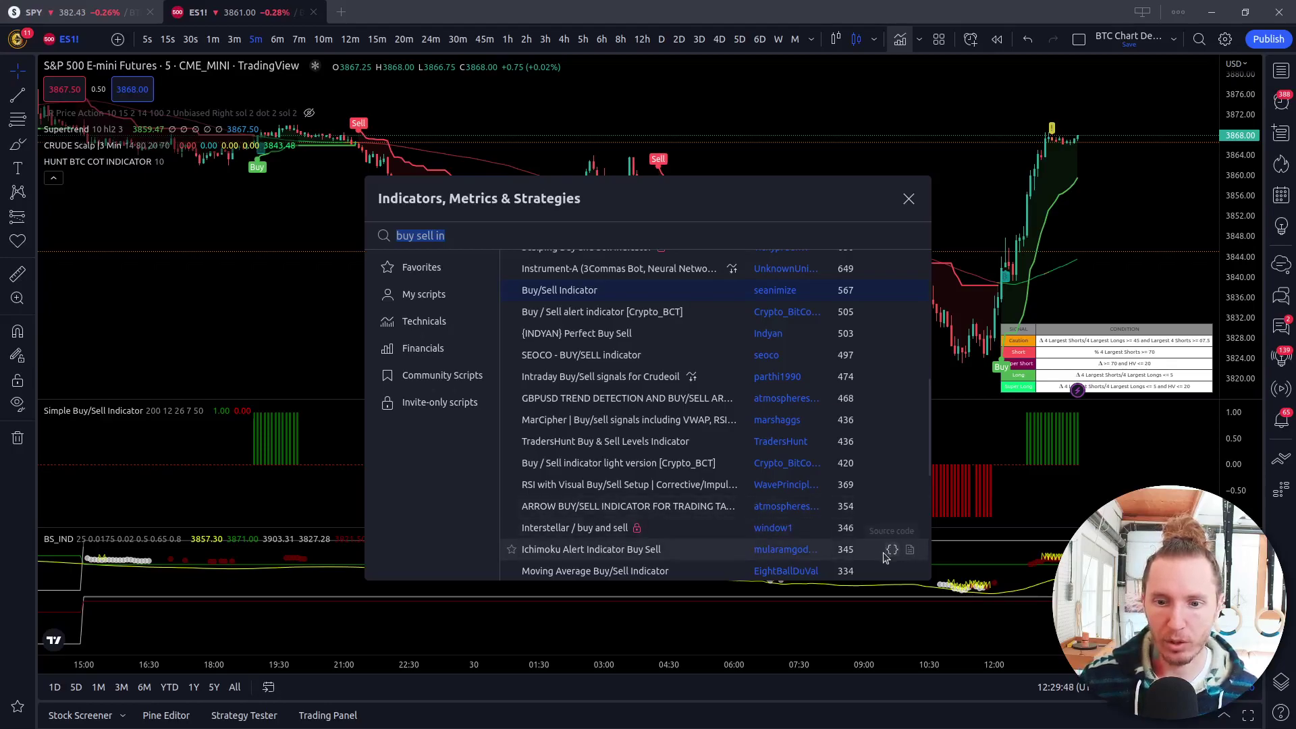
pyautogui.scroll(-1, 886, 558)
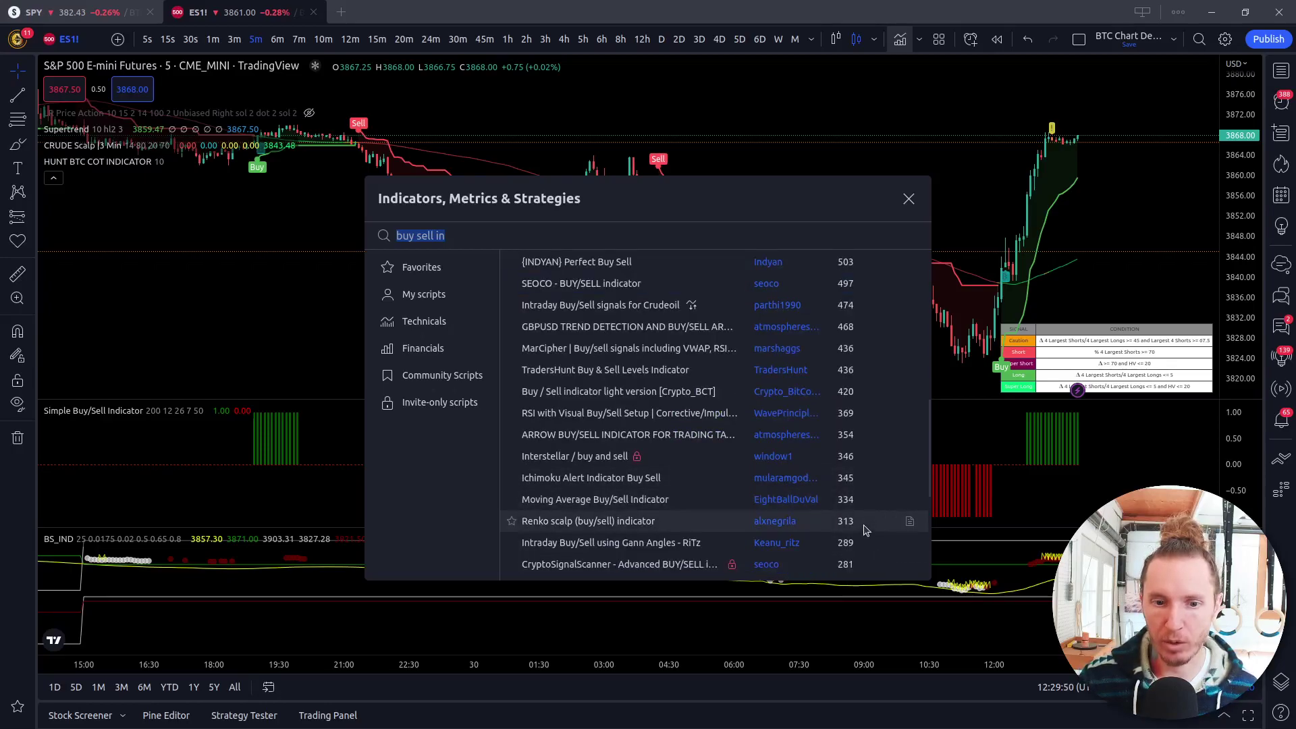
pyautogui.click(675, 526)
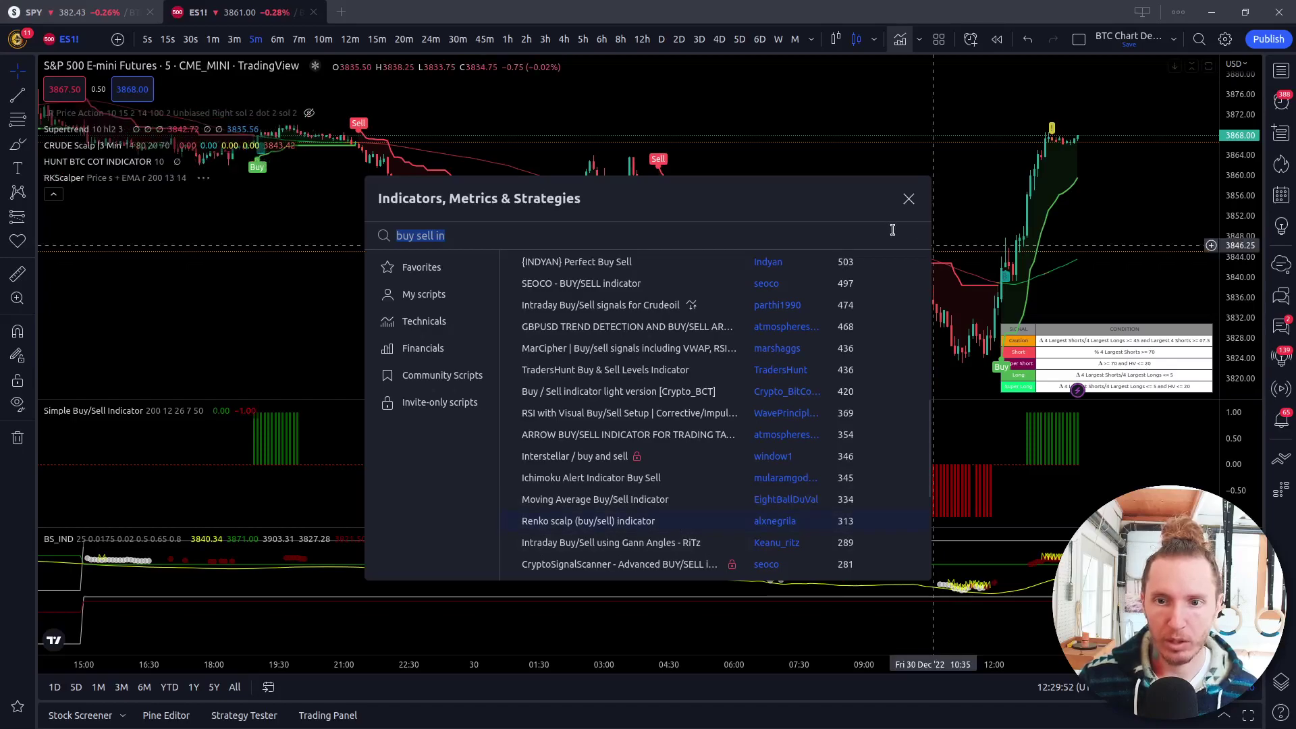
pyautogui.click(909, 198)
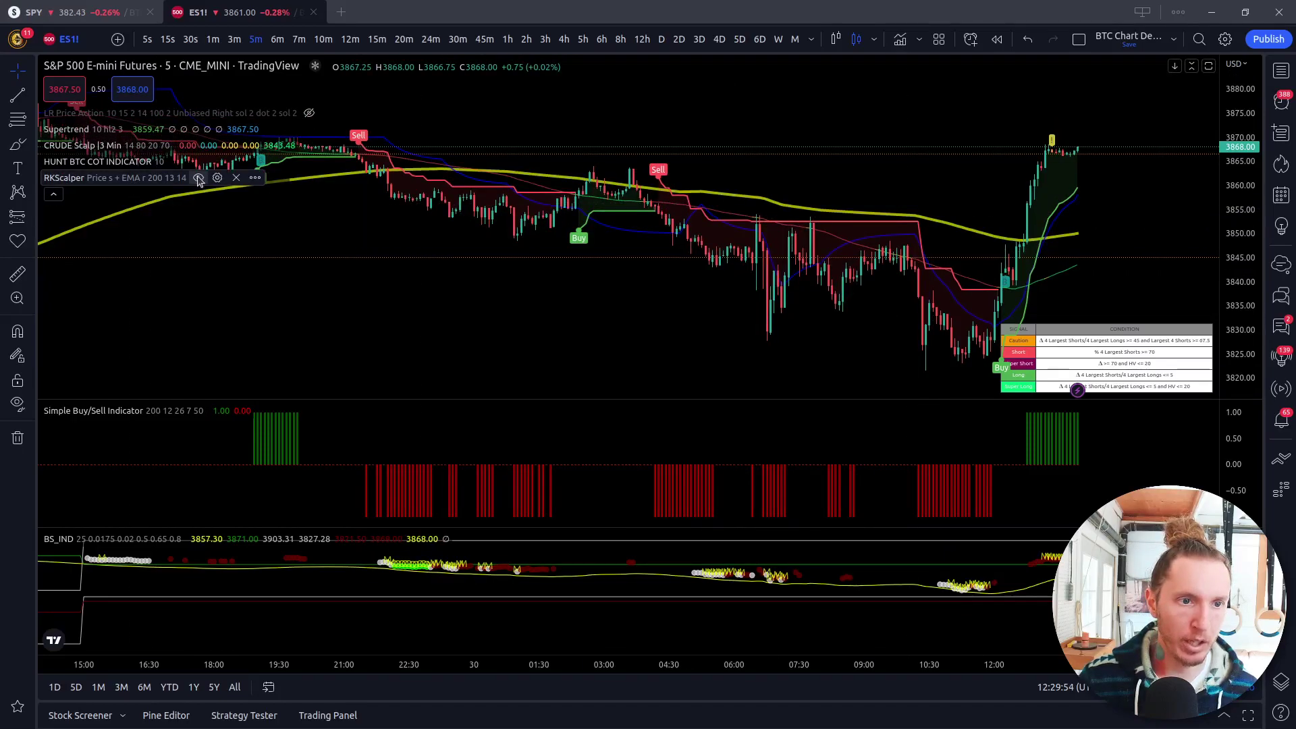
# Hide the RKScalper, HUNT BTC COT INDICATOR, CRUDE Scalp, Simple Buy/Sell Indicator, BS_IND and Supertrend indicators on the chart.
pyautogui.click(198, 178)
pyautogui.click(175, 162)
pyautogui.click(183, 147)
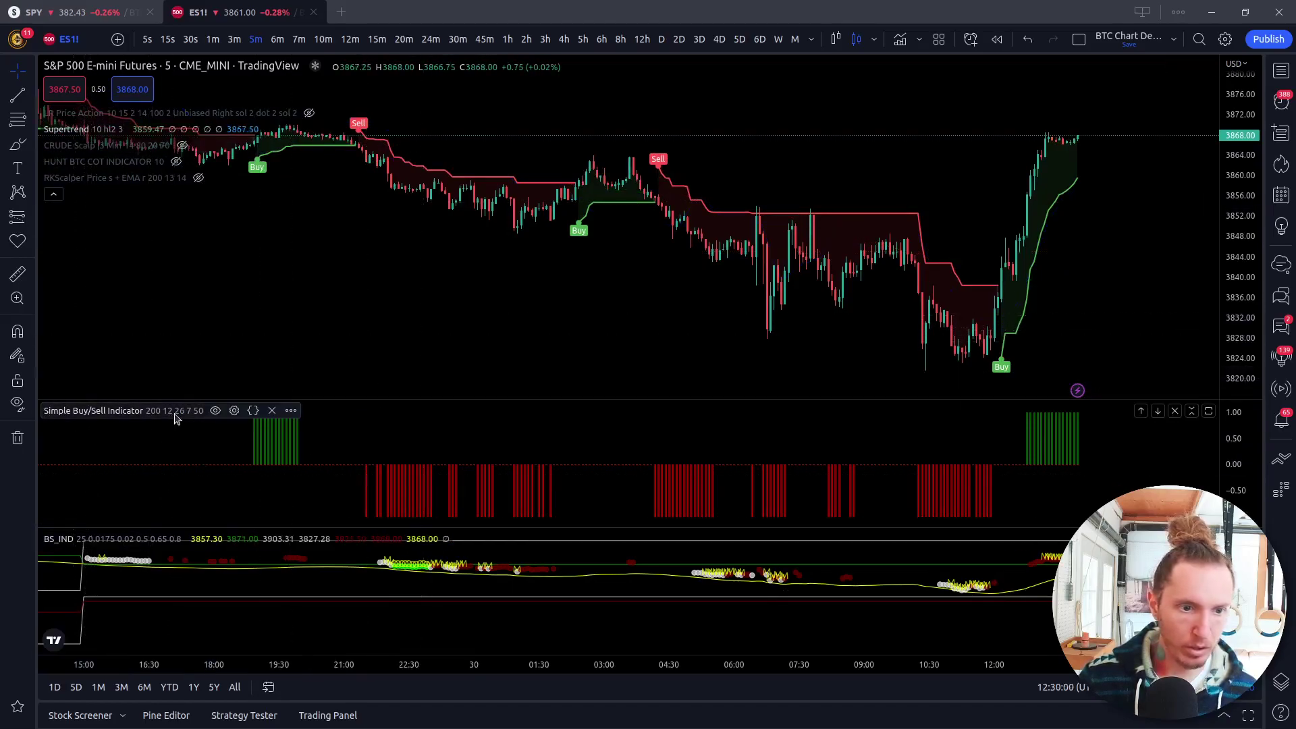
pyautogui.click(214, 411)
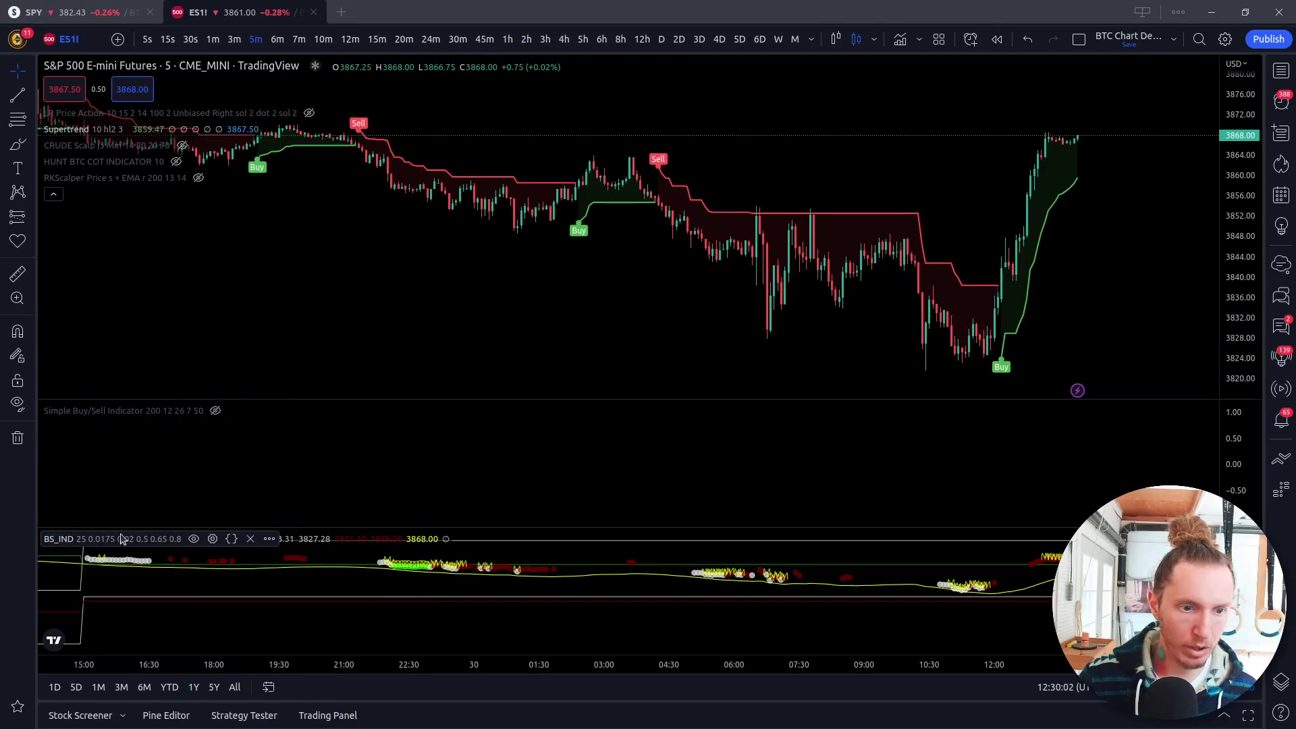
pyautogui.click(193, 539)
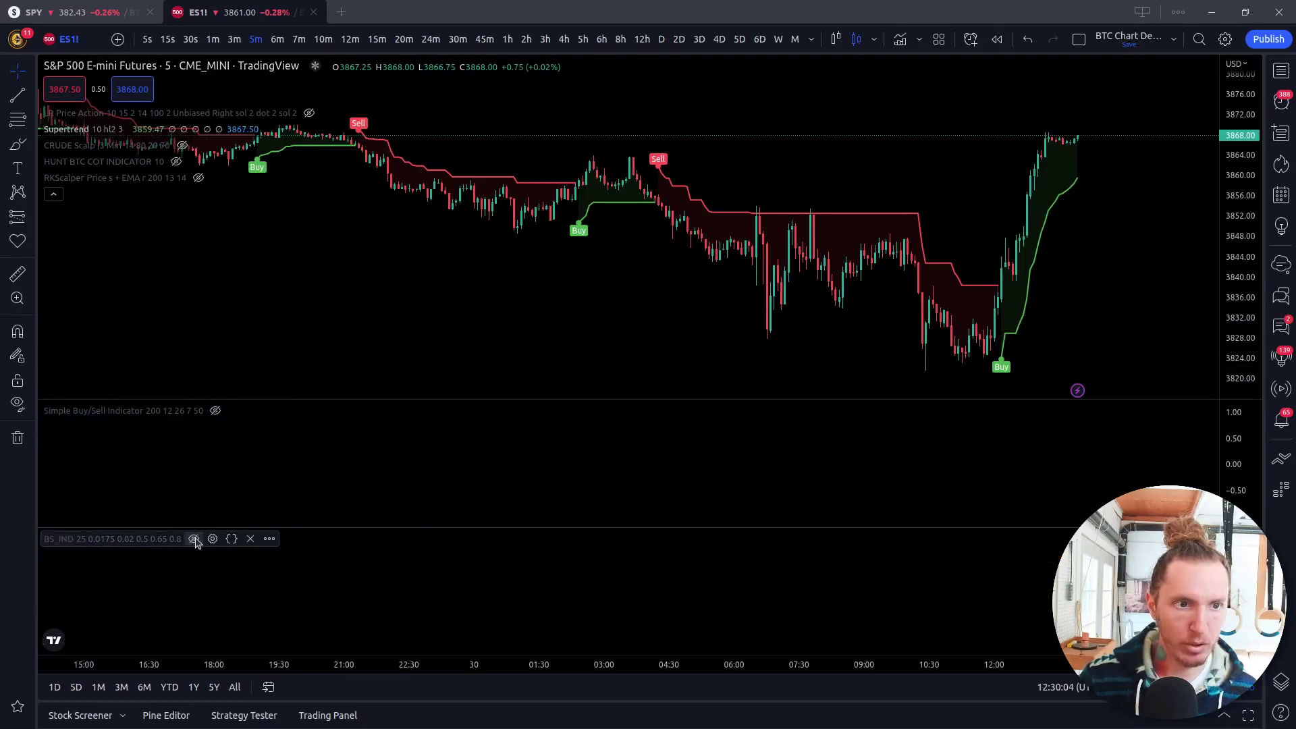
pyautogui.click(135, 129)
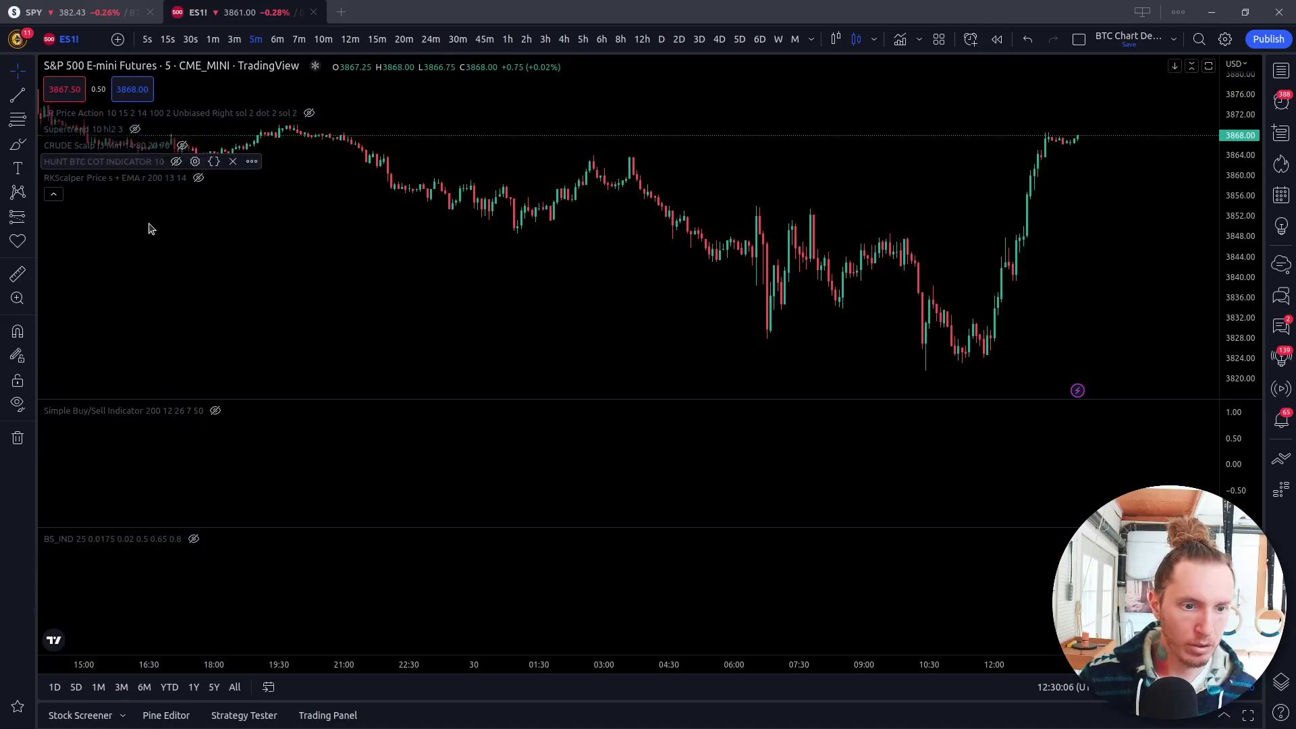
# Show the BS_IND indicator again and examine its signals against price over recent and earlier sessions.
pyautogui.click(193, 538)
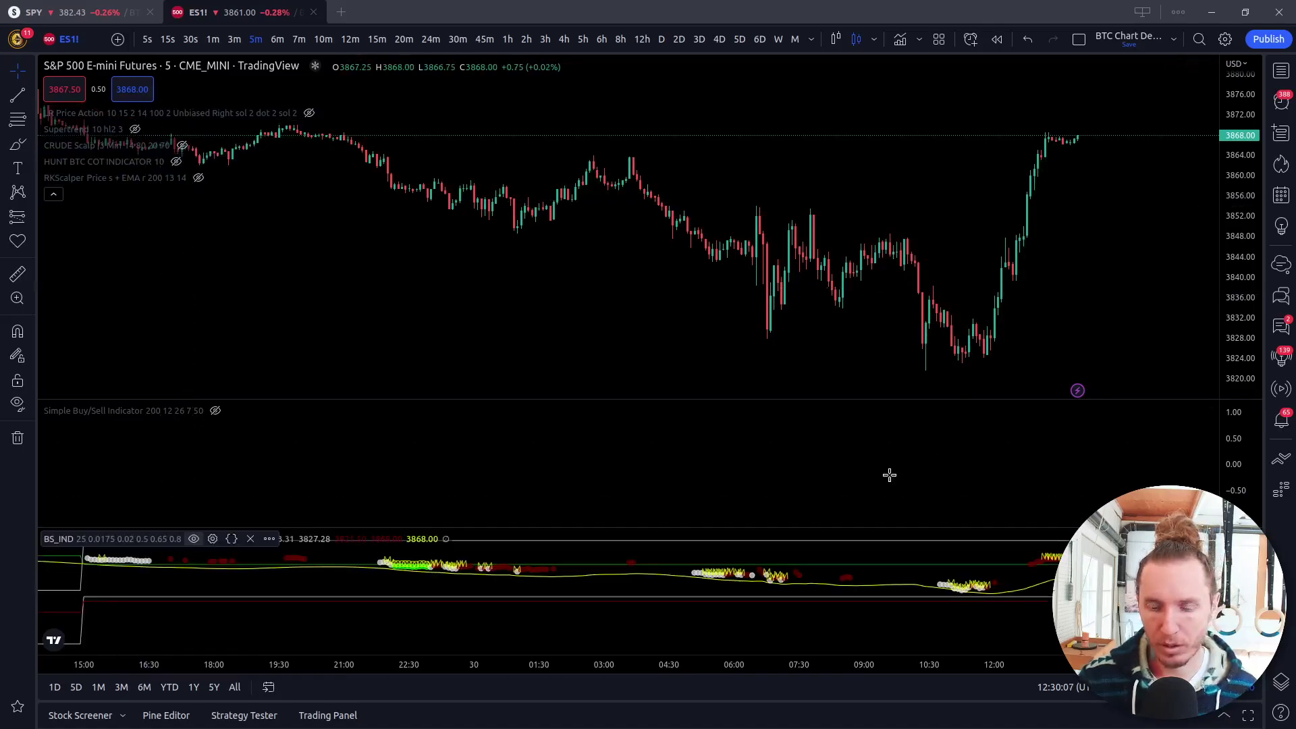
pyautogui.scroll(5, 738, 515)
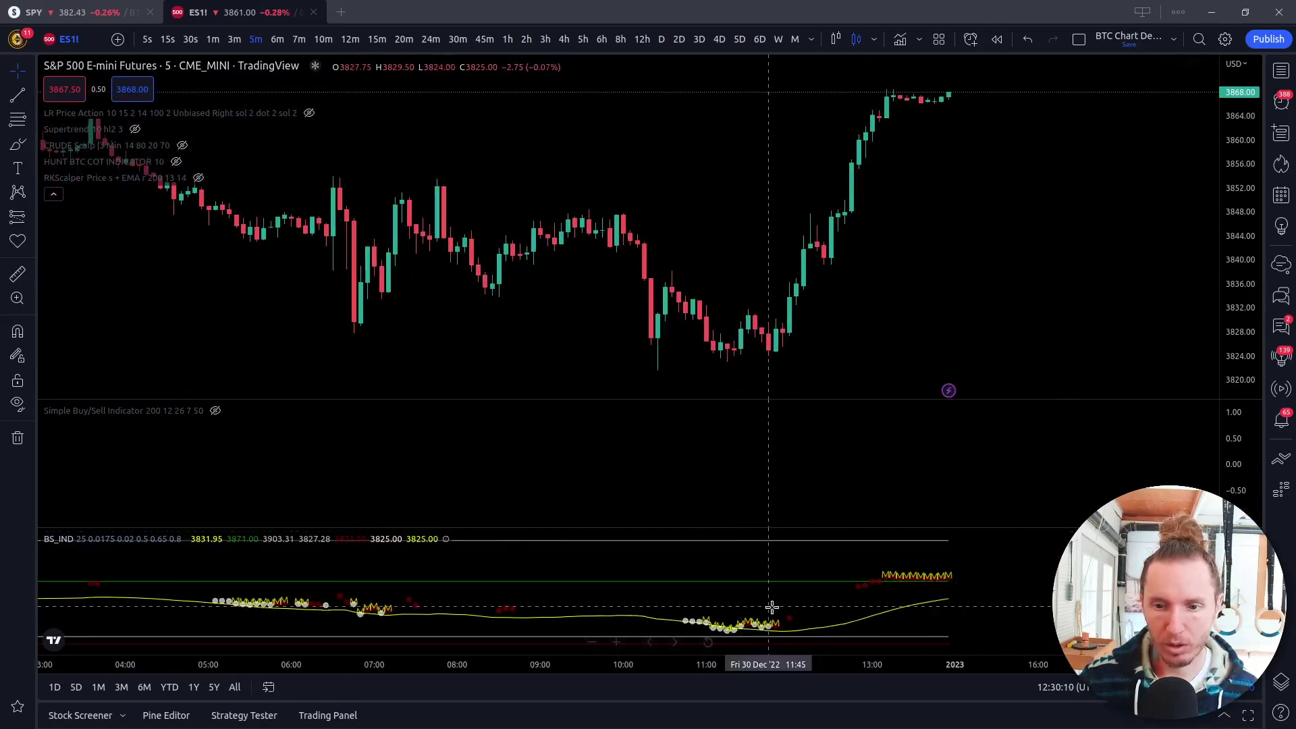
pyautogui.scroll(-5, 771, 600)
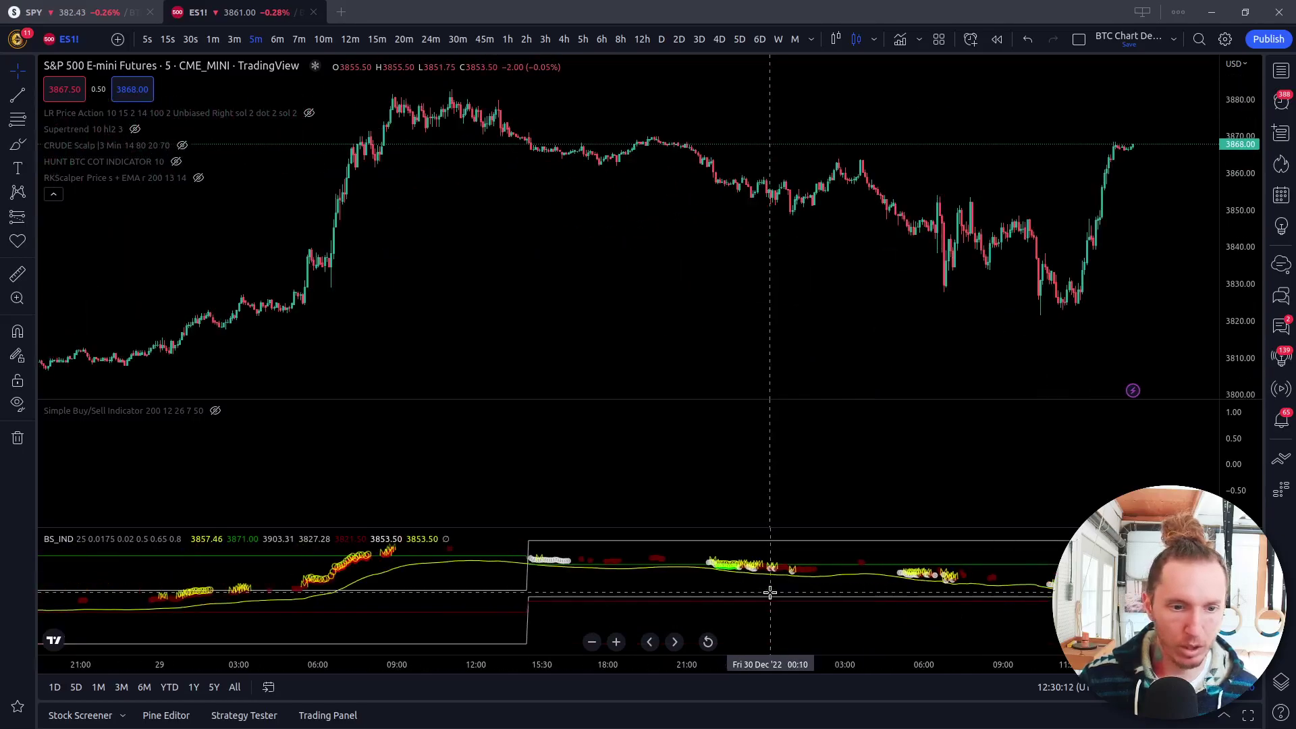
pyautogui.scroll(-2, 770, 592)
pyautogui.scroll(-3, 771, 597)
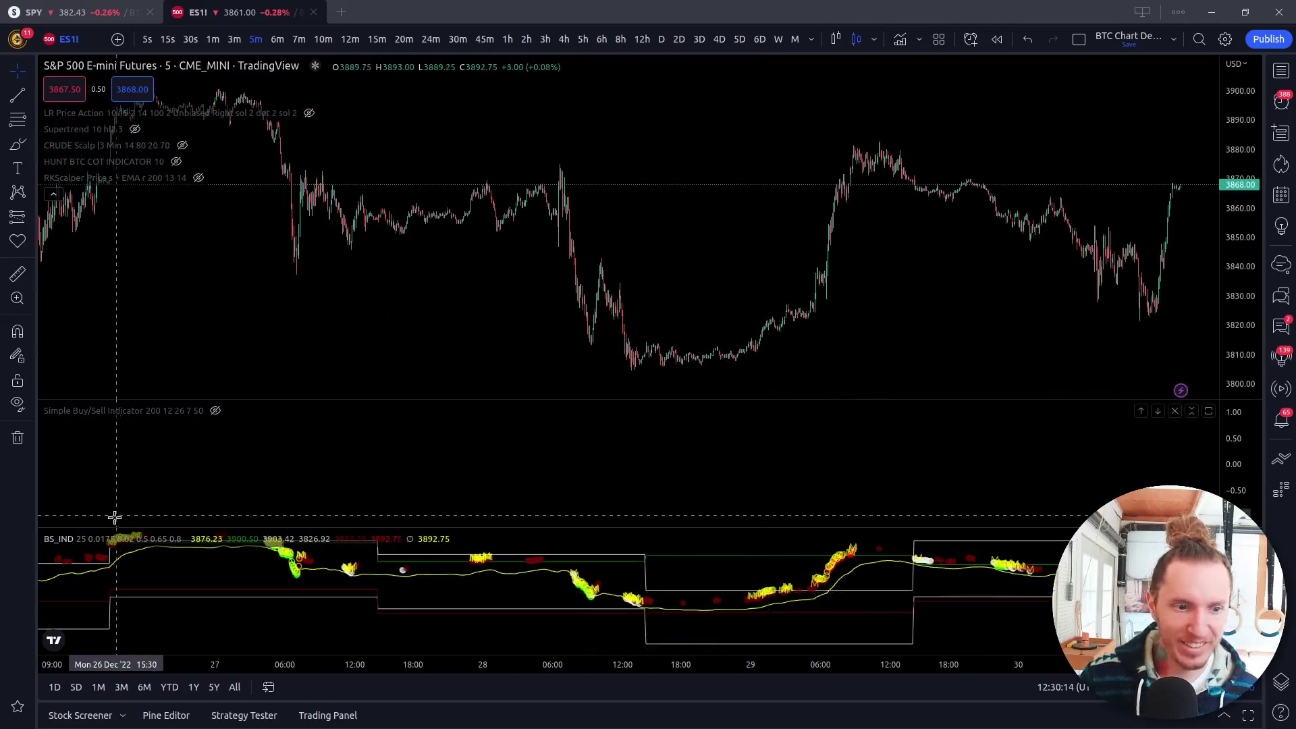
# Review the input and style settings of the BS_IND indicator, then cancel without changing them.
pyautogui.click(213, 539)
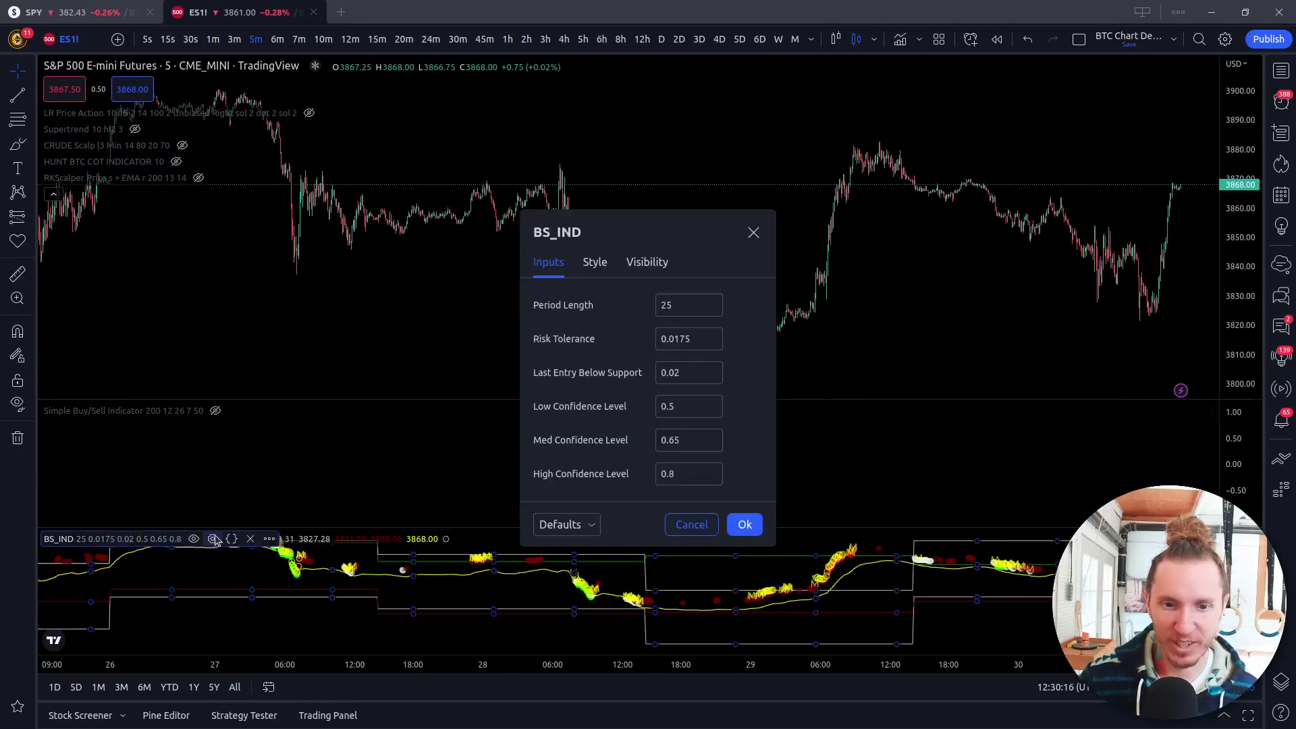
pyautogui.click(594, 262)
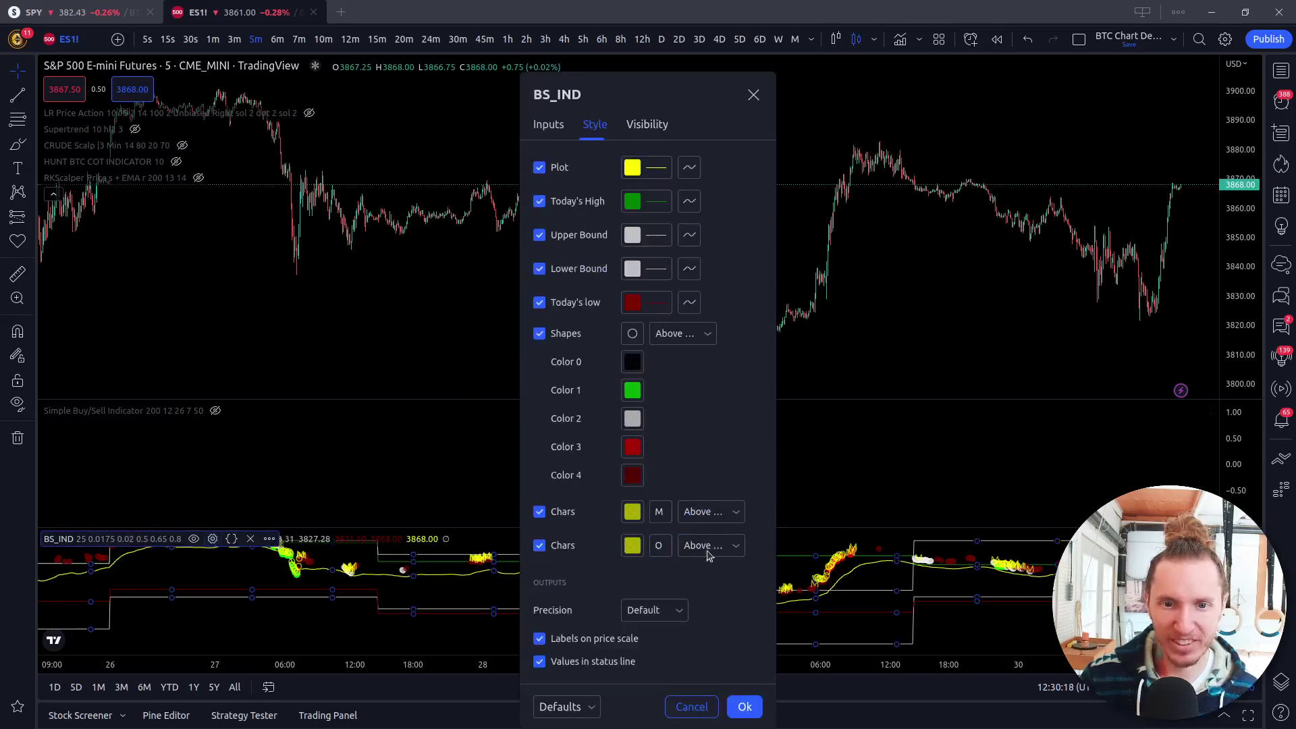
pyautogui.click(705, 707)
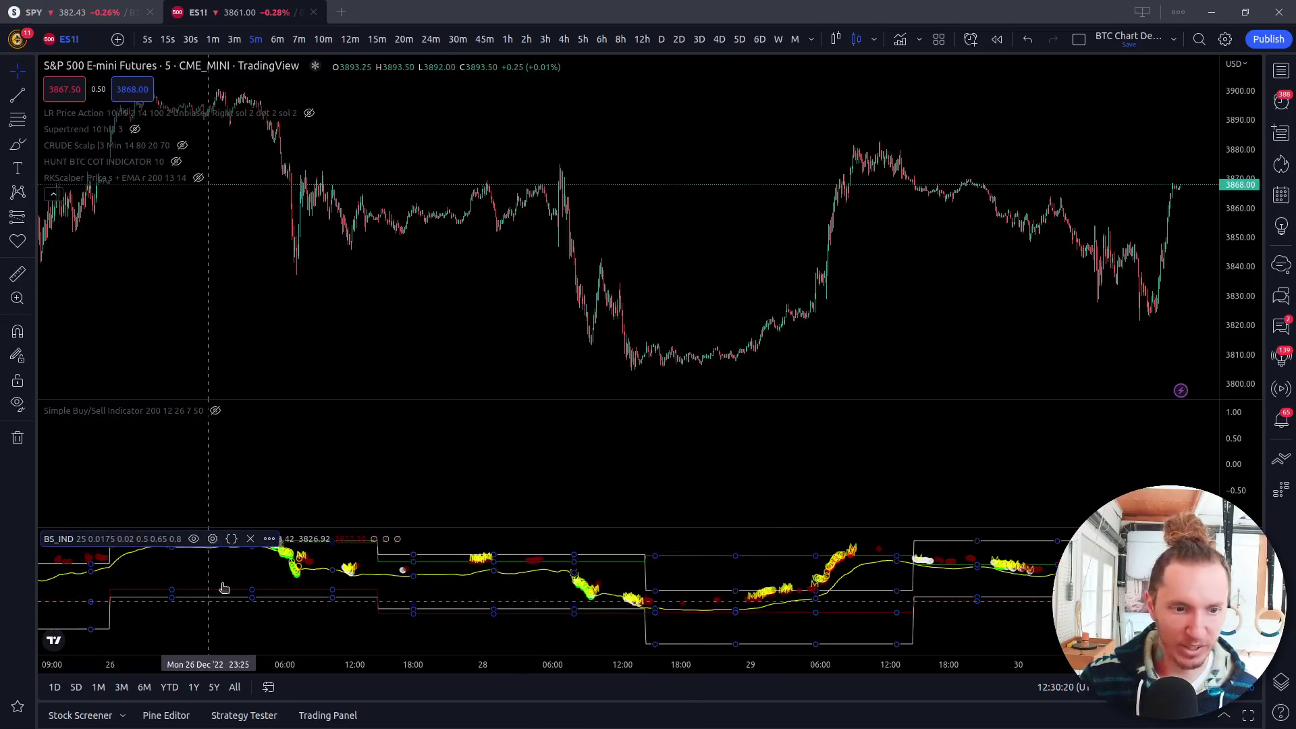
# Remove the BS_IND indicator and add the community script WaveTrend with Crosses [LazyBear] to the chart.
pyautogui.click(250, 539)
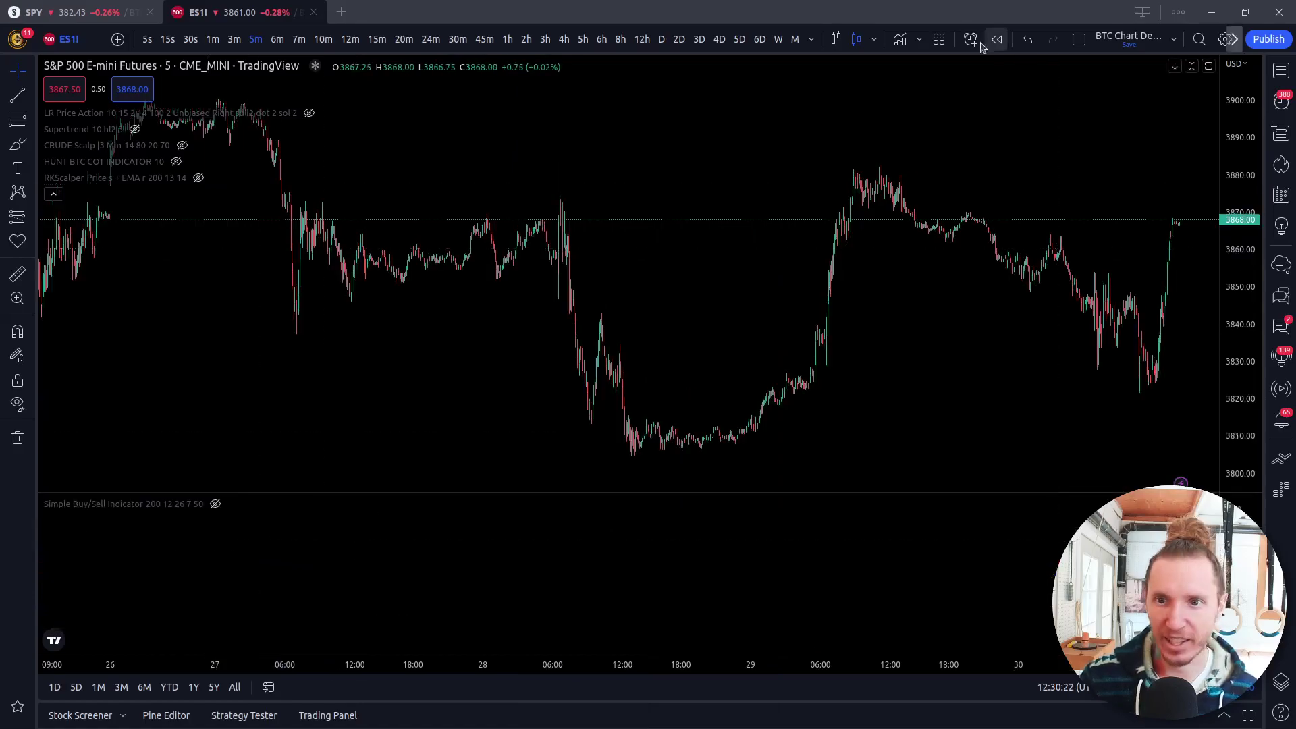
pyautogui.click(901, 40)
pyautogui.write('wavet')
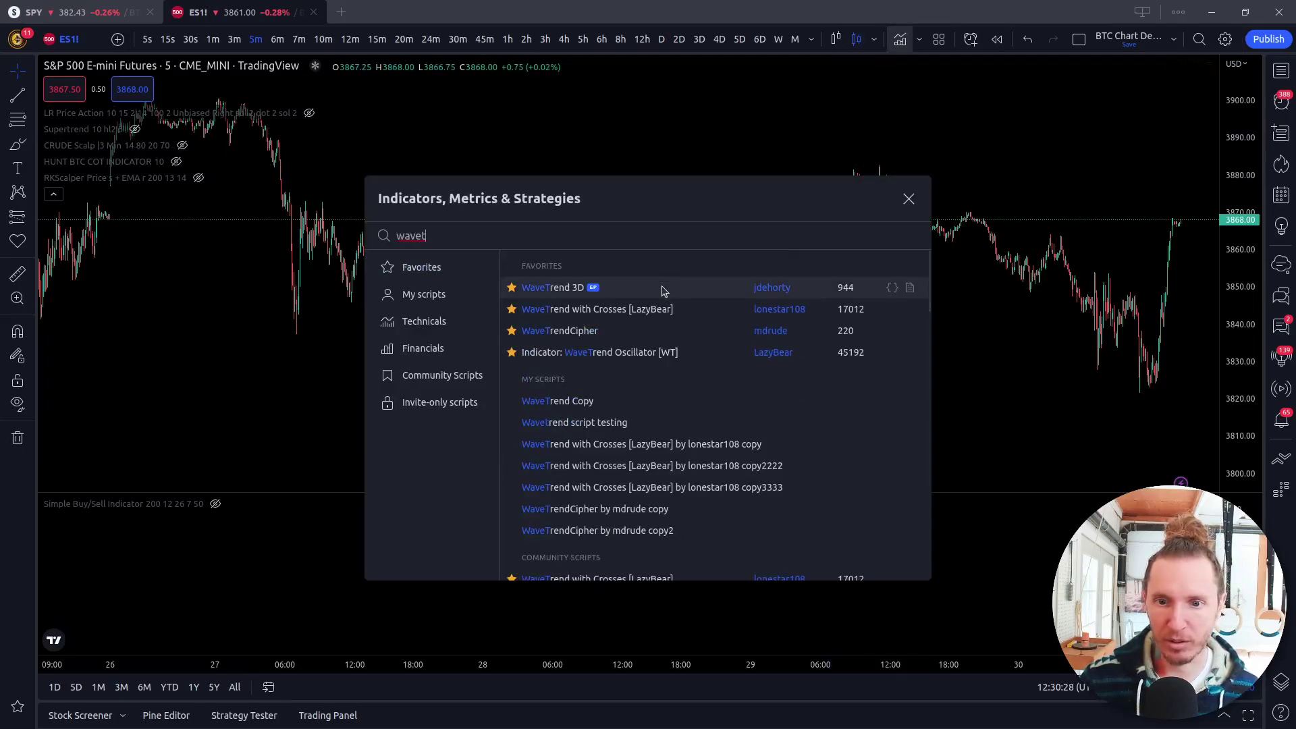
pyautogui.scroll(-2, 689, 388)
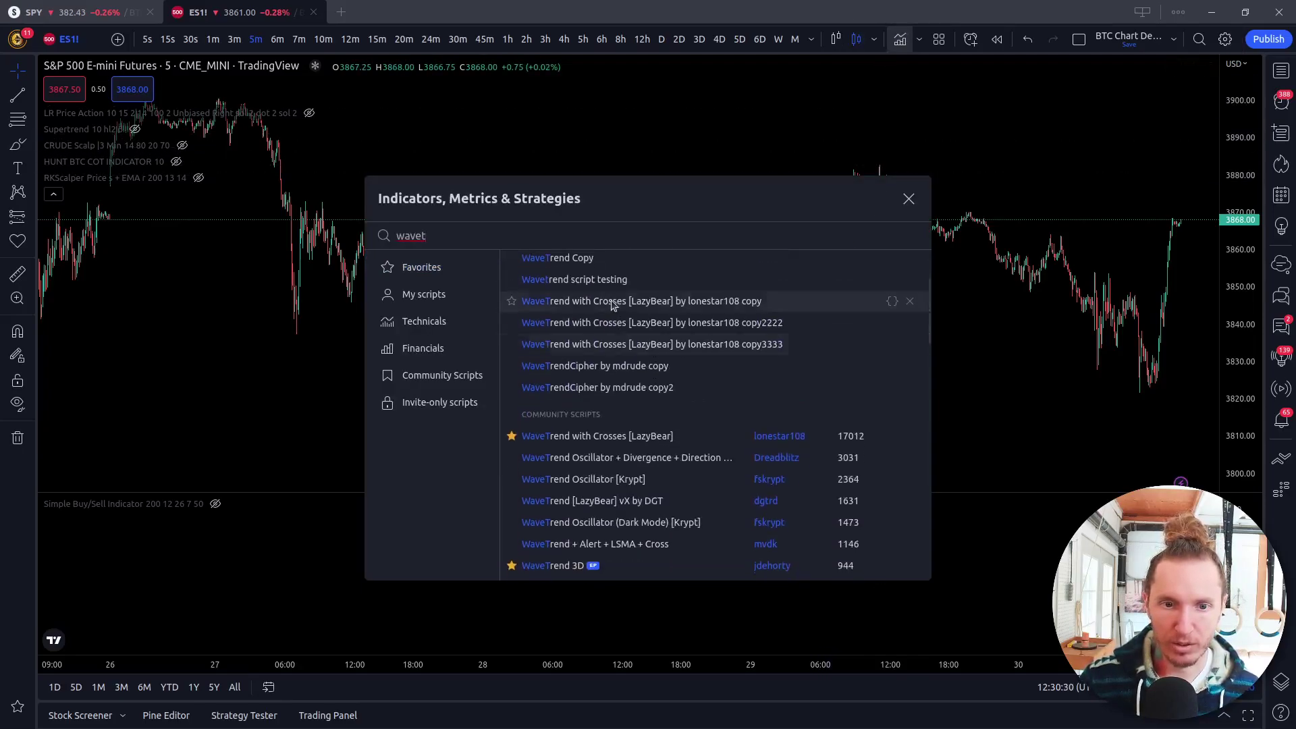
pyautogui.click(671, 439)
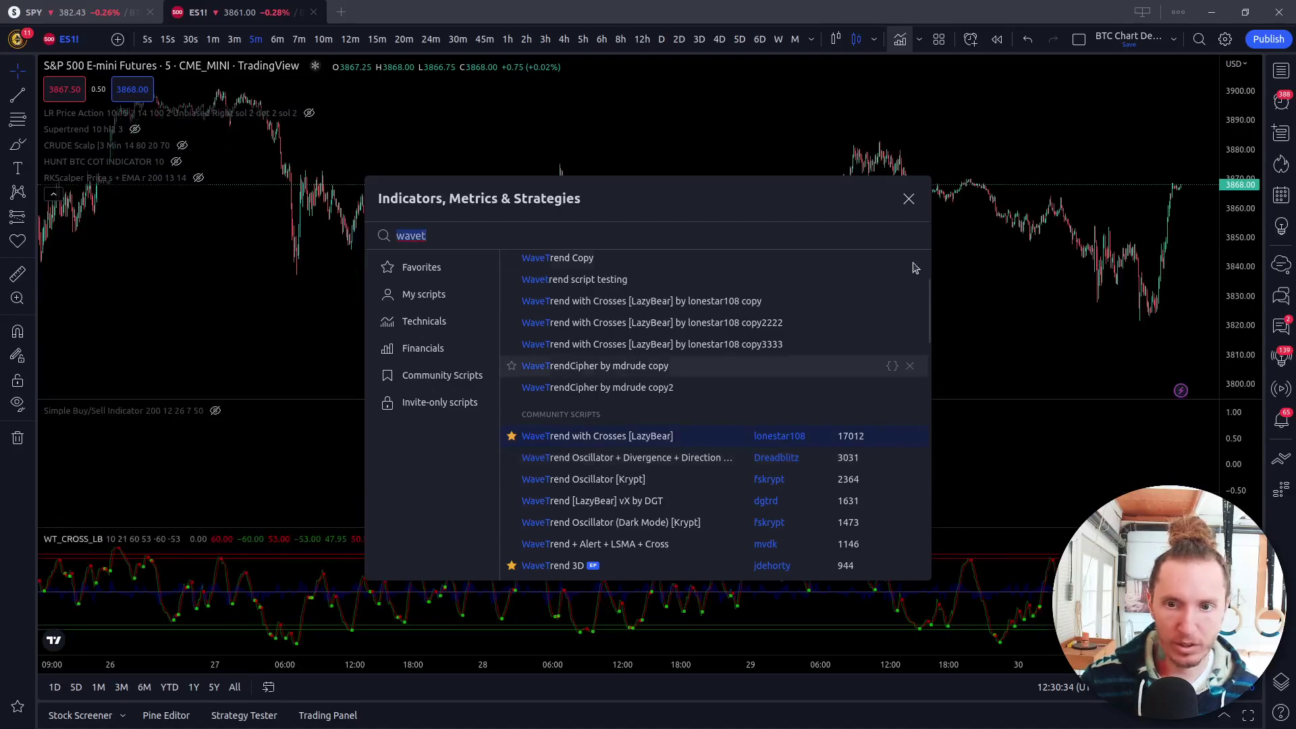
pyautogui.press('Escape')
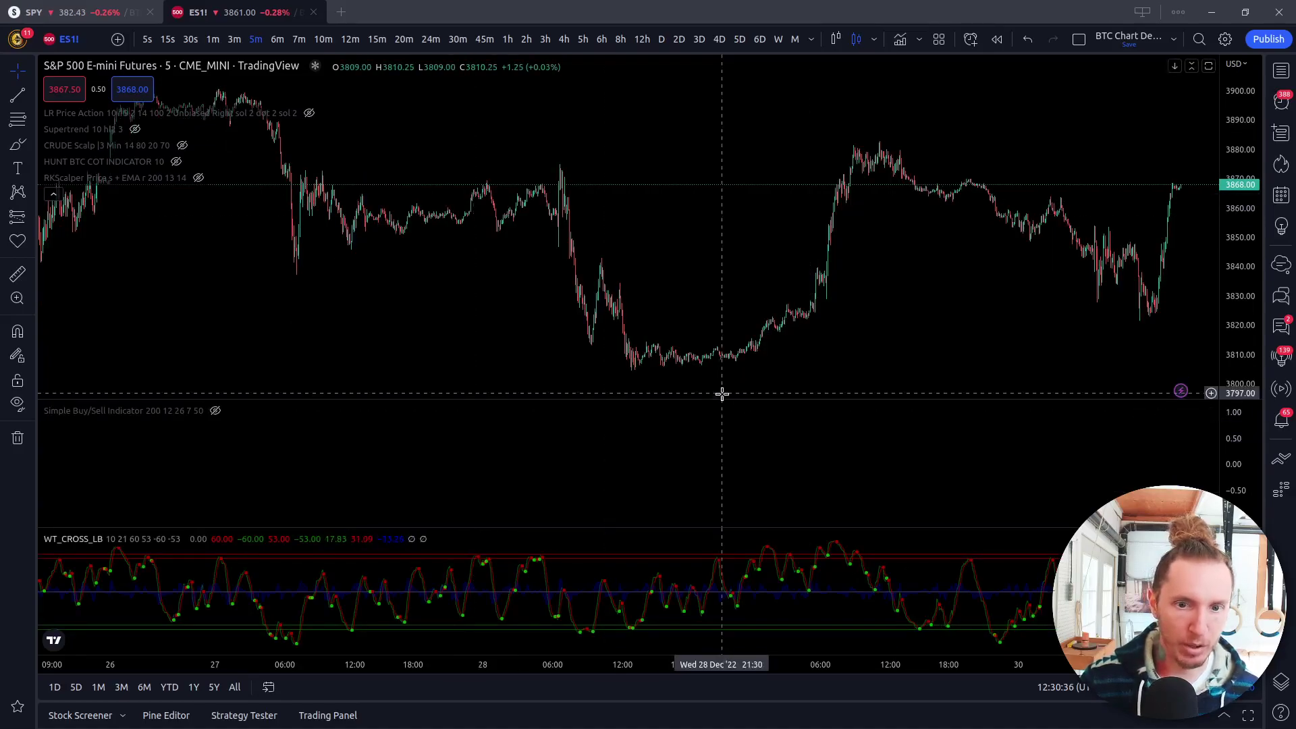
# Review the input and style settings of the WT_CROSS_LB indicator, then cancel without changing them.
pyautogui.scroll(5, 741, 350)
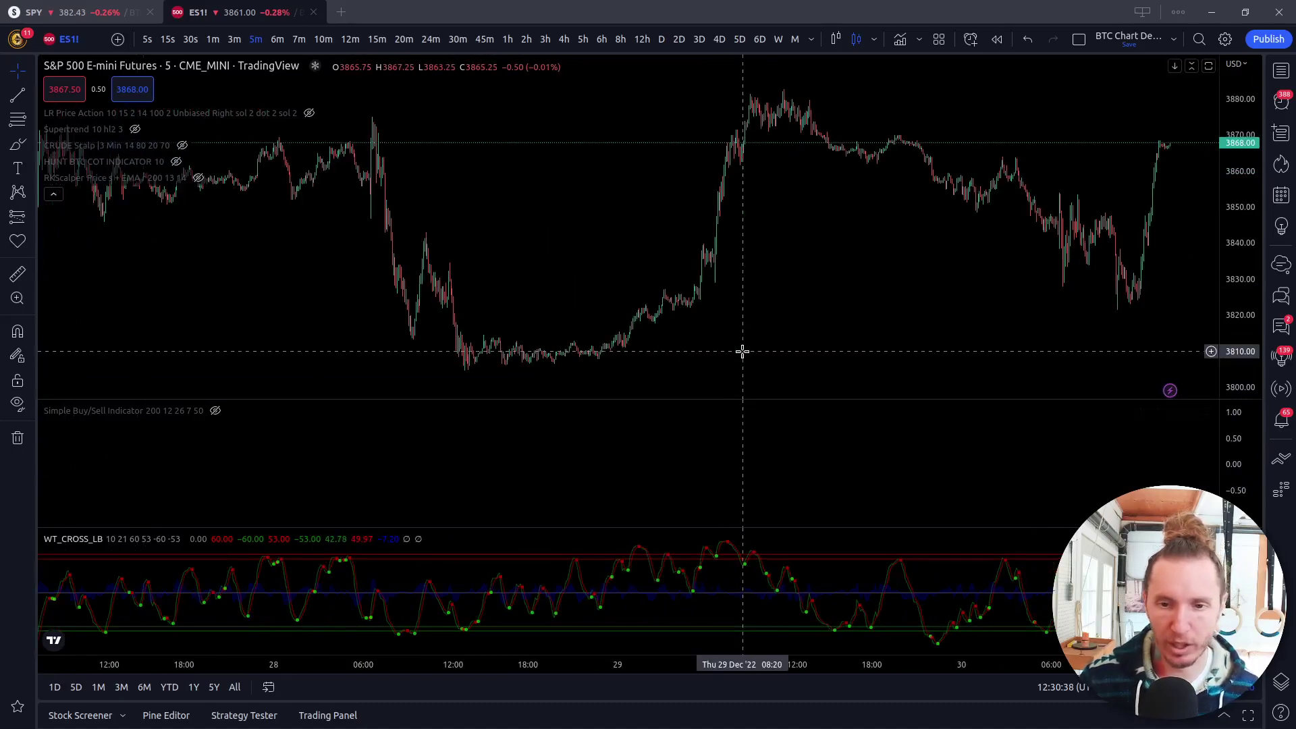
pyautogui.scroll(4, 741, 350)
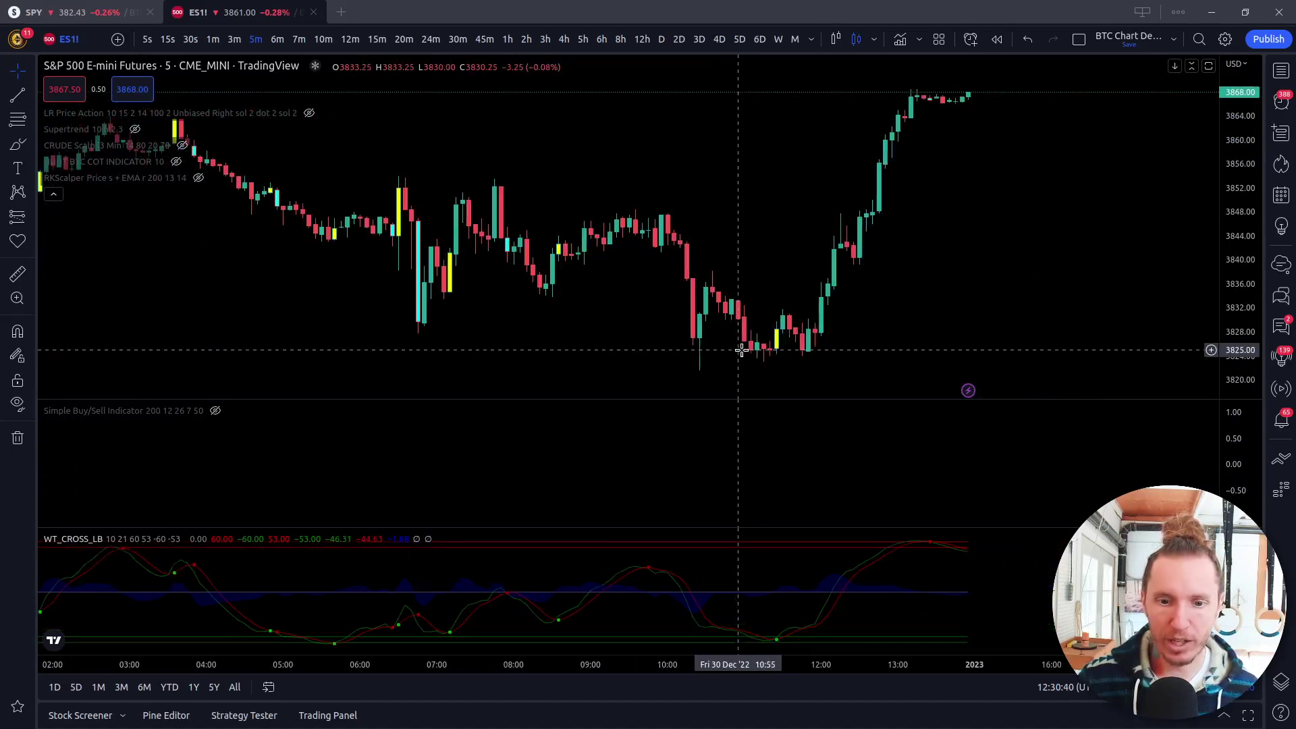
pyautogui.scroll(-1, 741, 351)
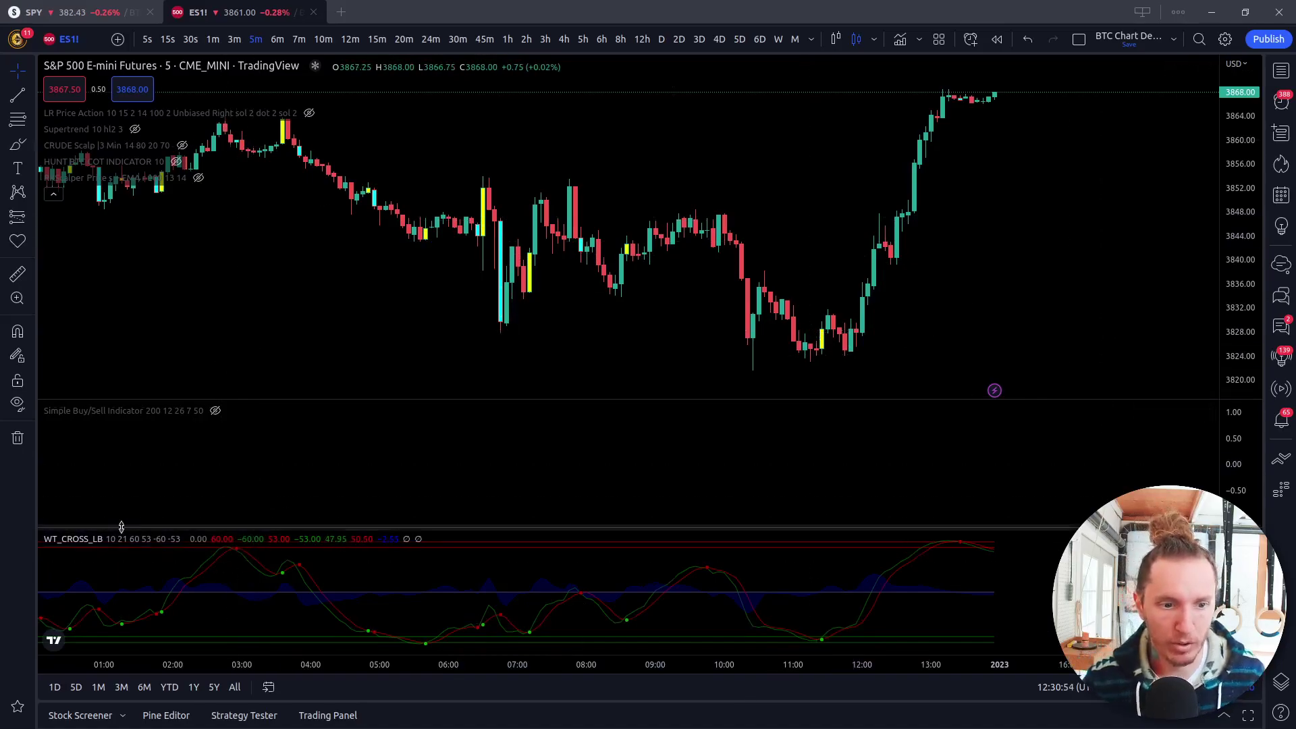
pyautogui.click(211, 539)
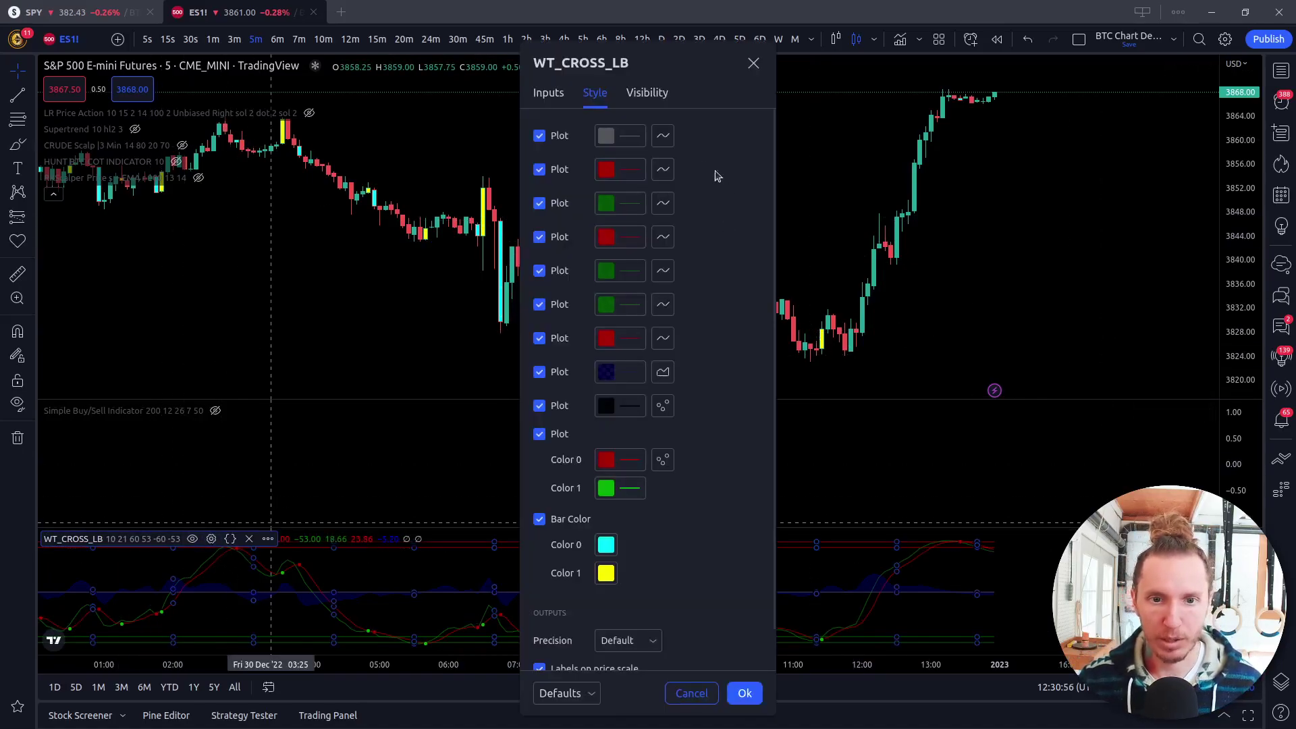
pyautogui.click(557, 93)
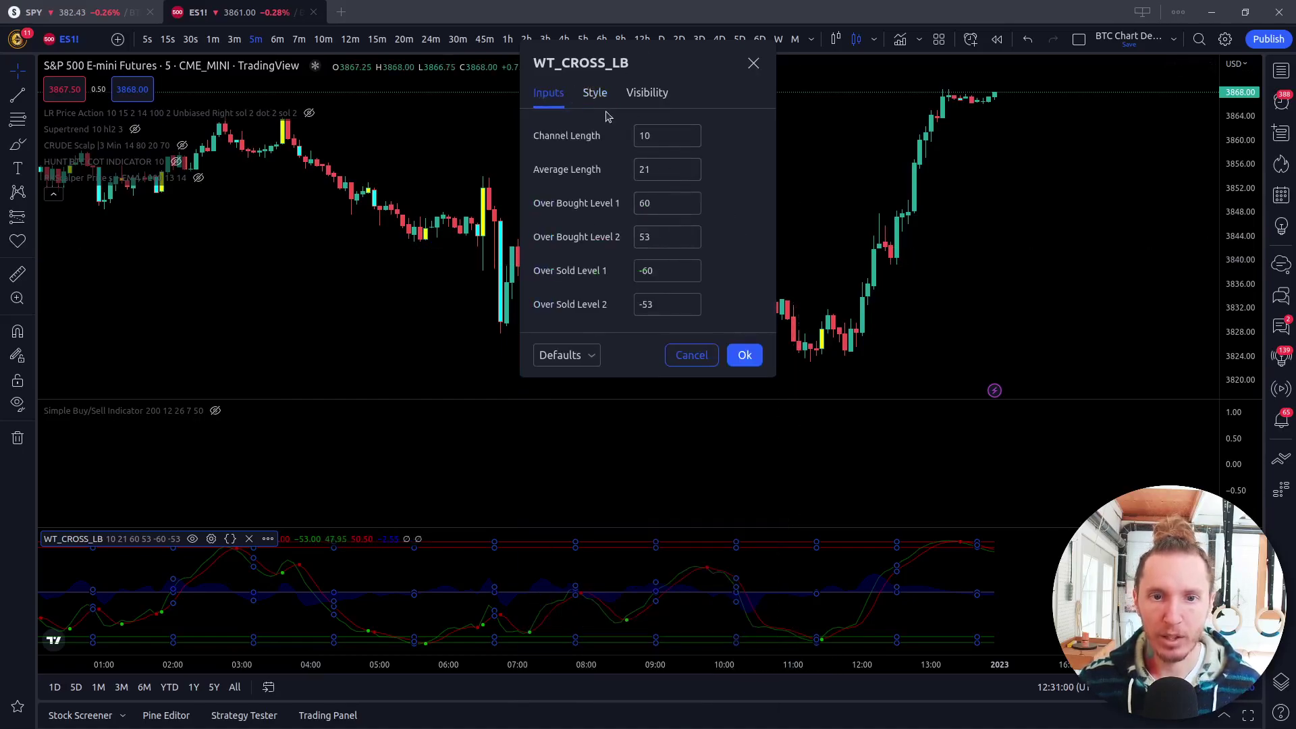
pyautogui.click(595, 93)
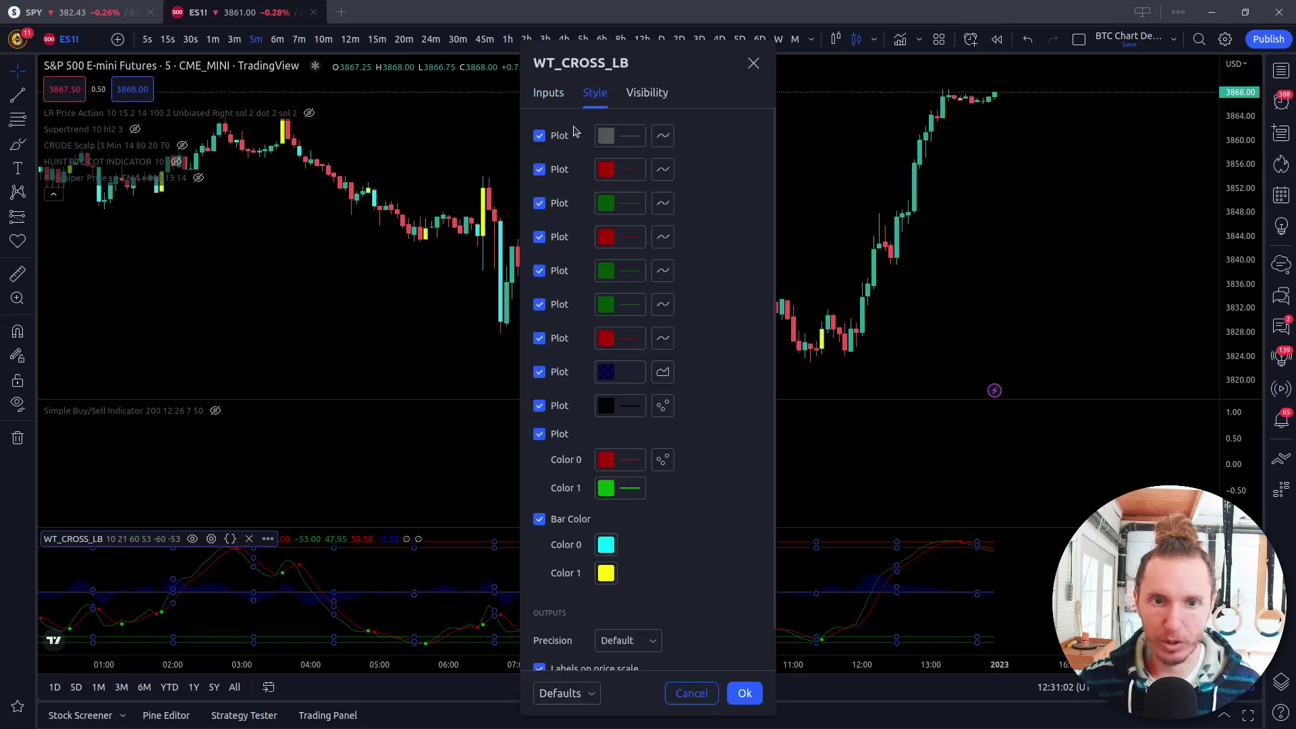
pyautogui.click(549, 93)
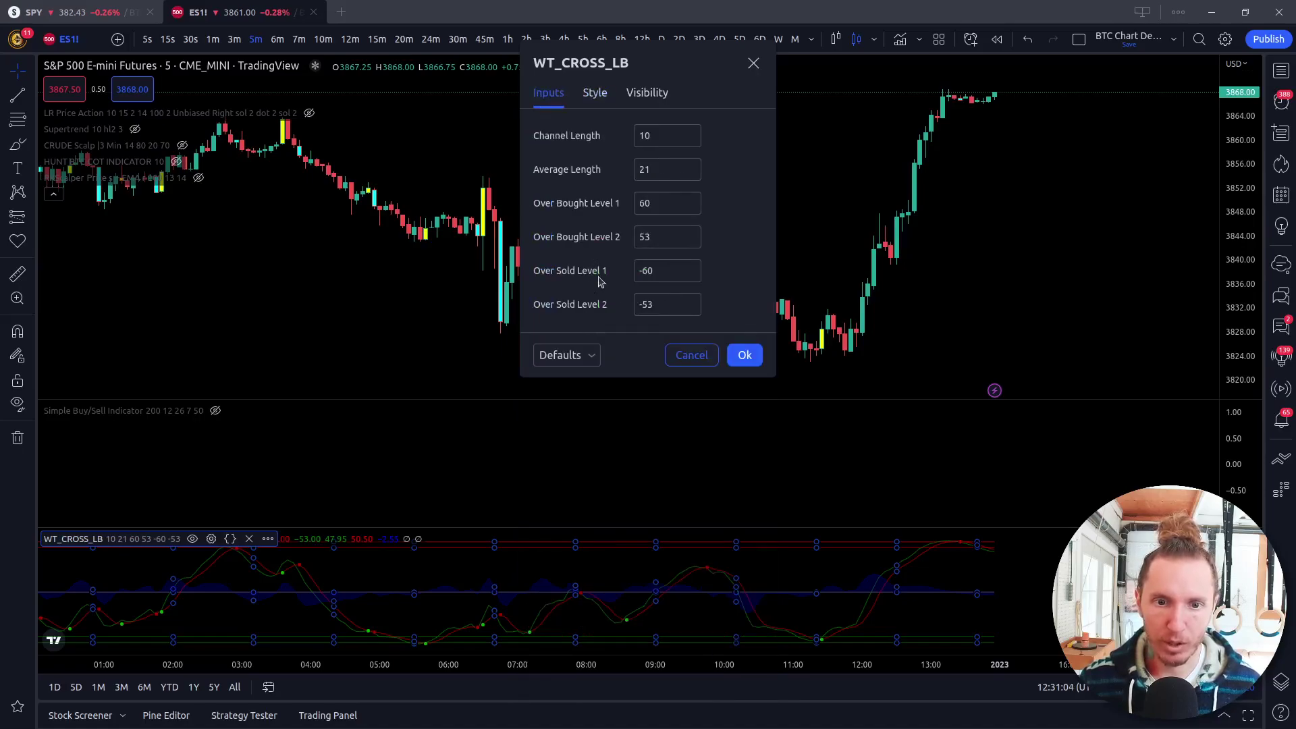
pyautogui.click(691, 355)
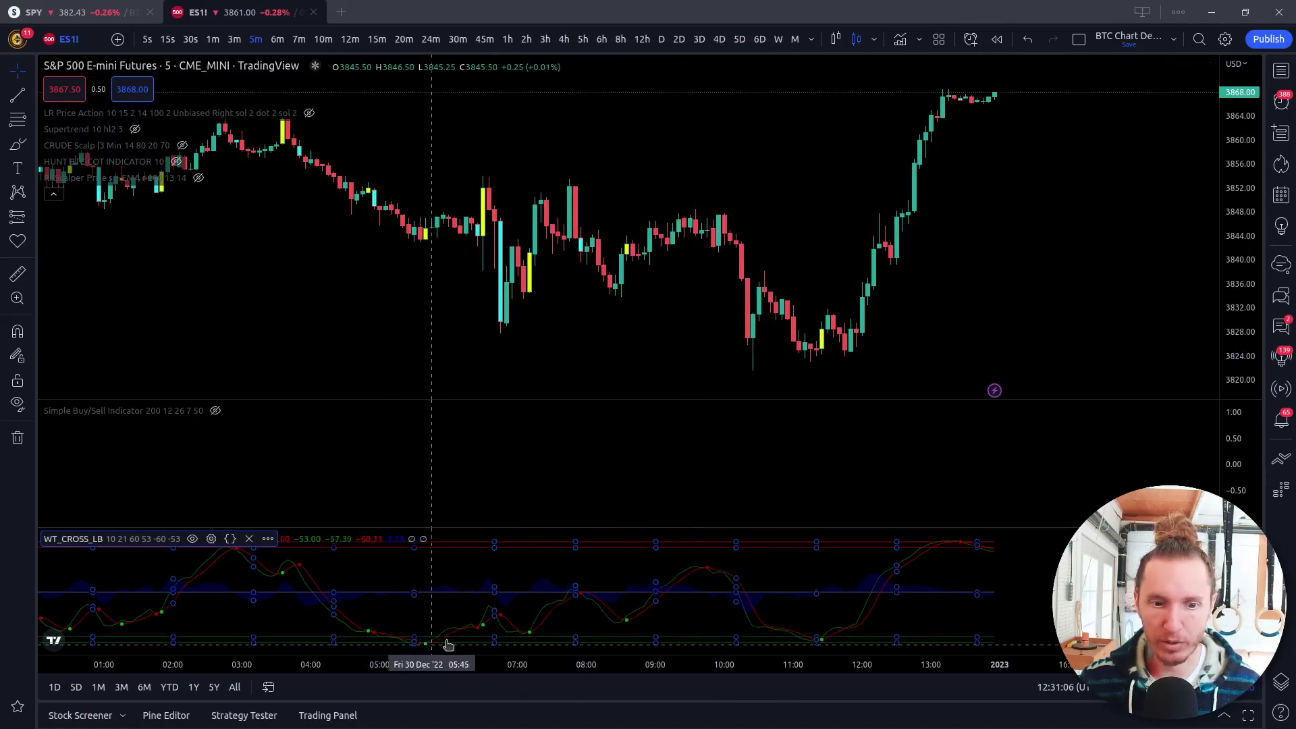
pyautogui.click(487, 332)
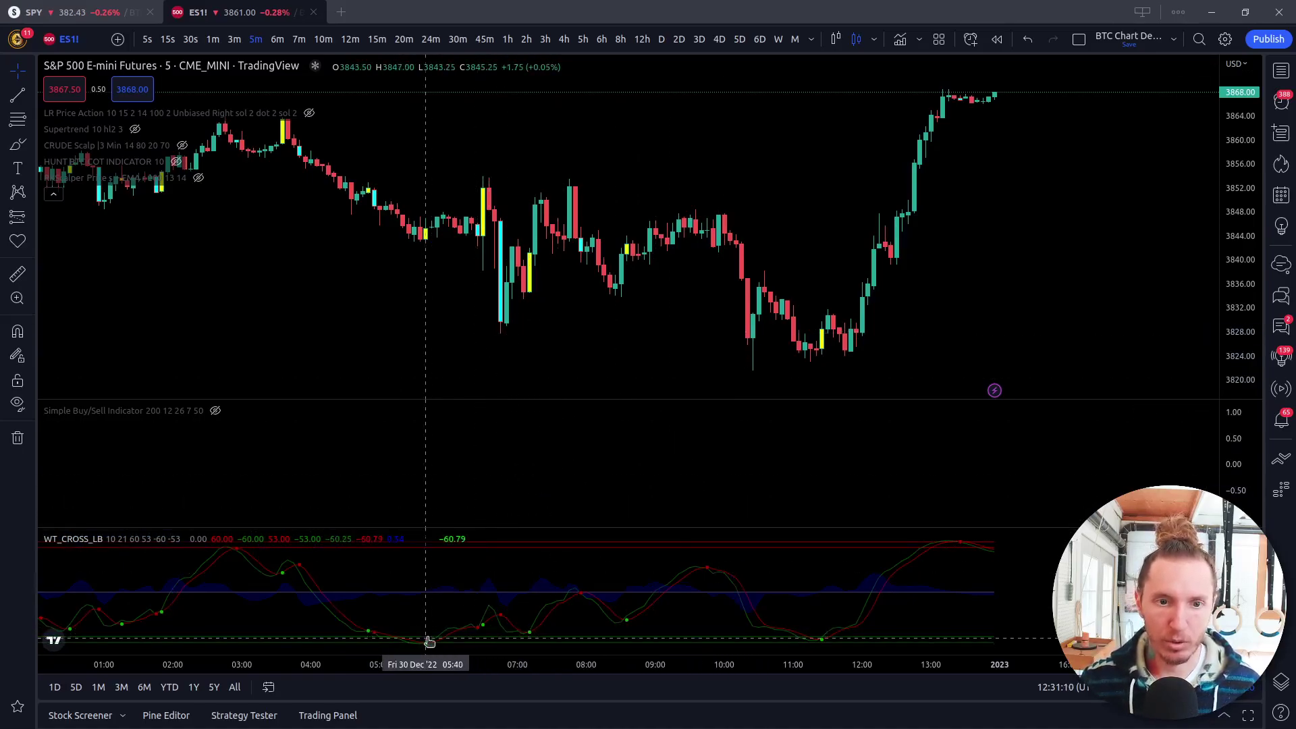
# Place long positions at the yellow signal bars near 05:35 and 06:30 on 30 Dec, entering at about 3845.25 and 3852.50.
pyautogui.click(32, 217)
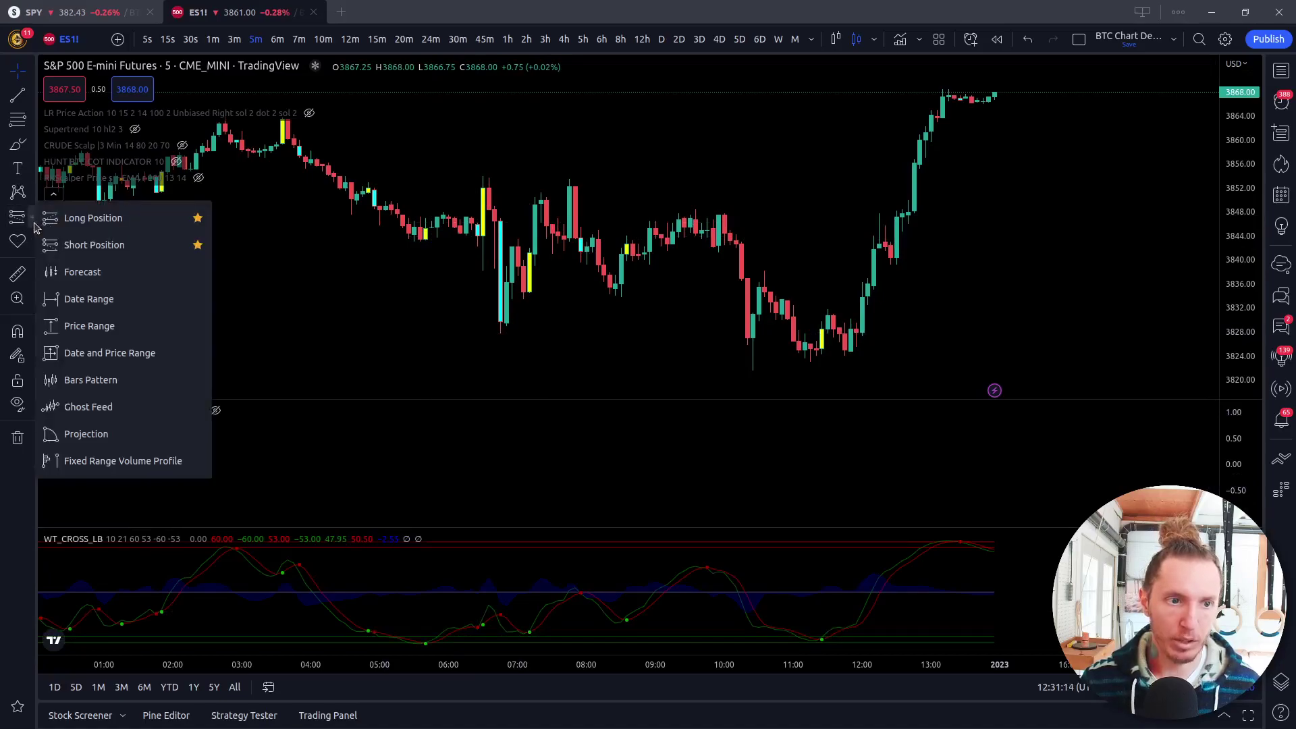
pyautogui.click(93, 218)
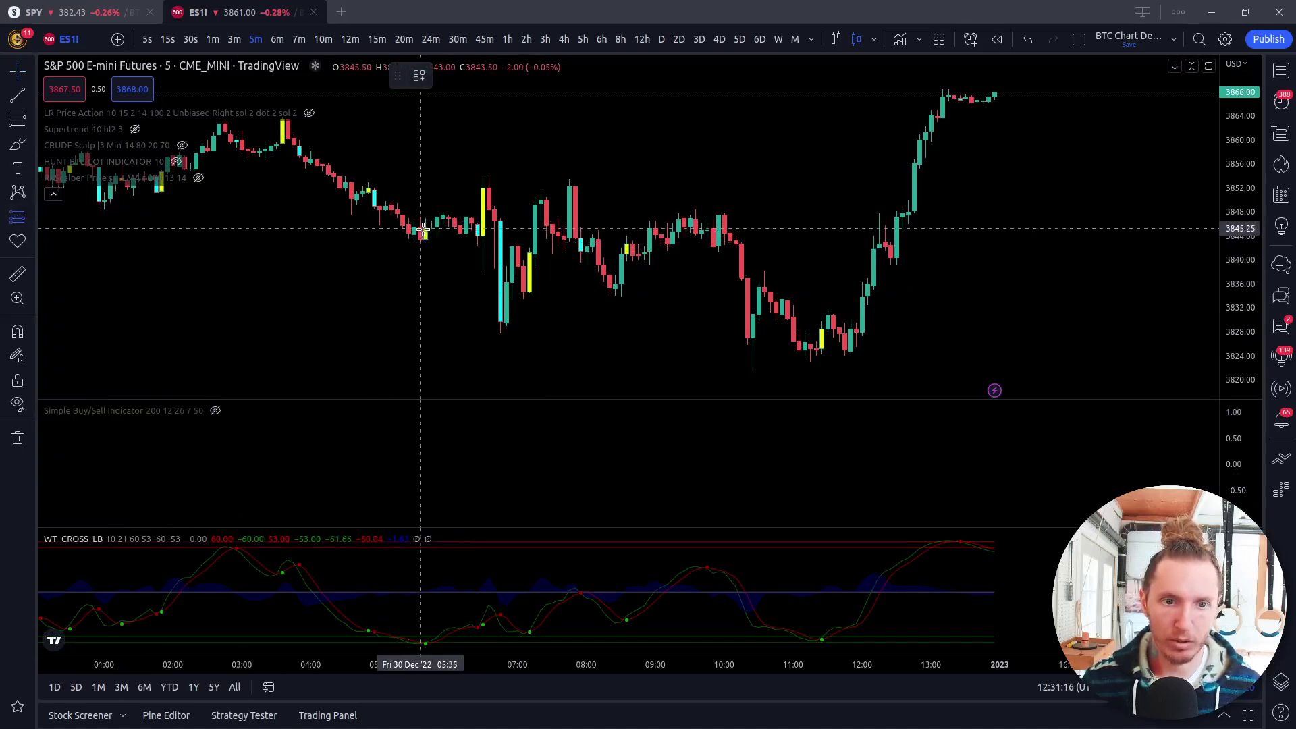
pyautogui.click(421, 229)
pyautogui.click(714, 268)
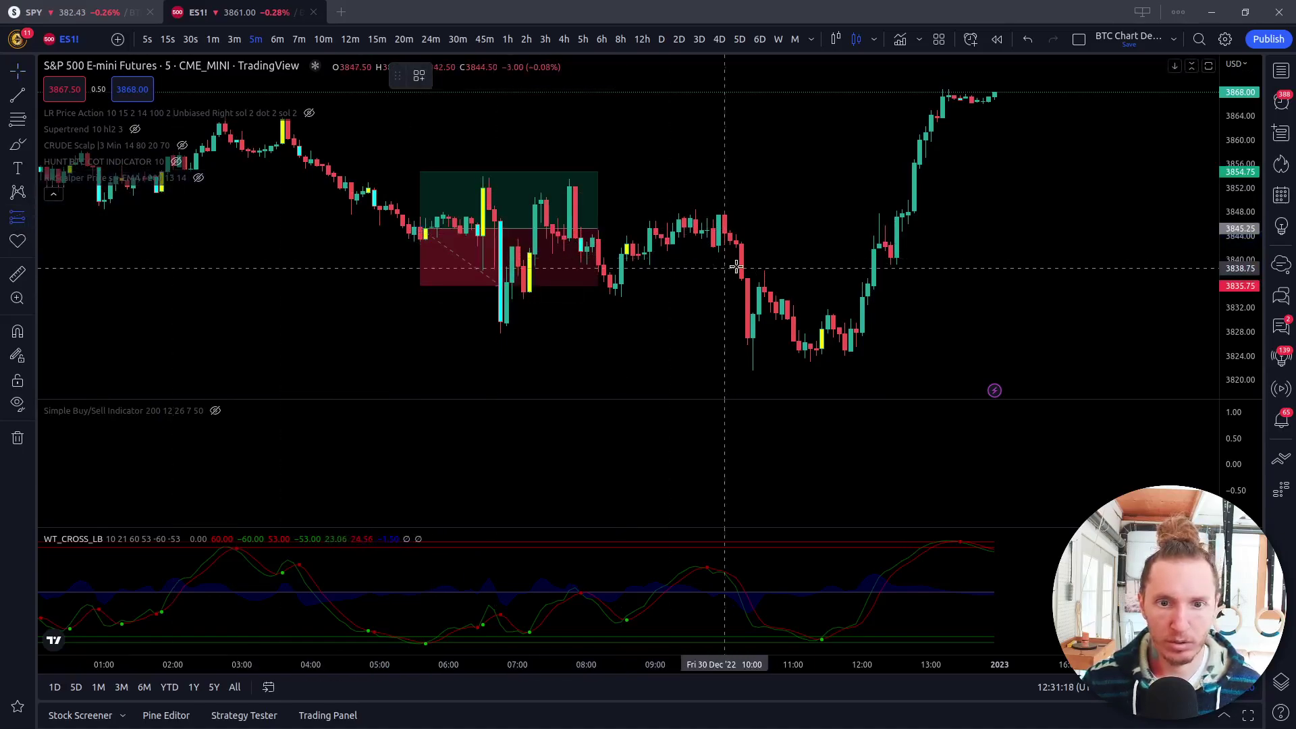
pyautogui.click(483, 184)
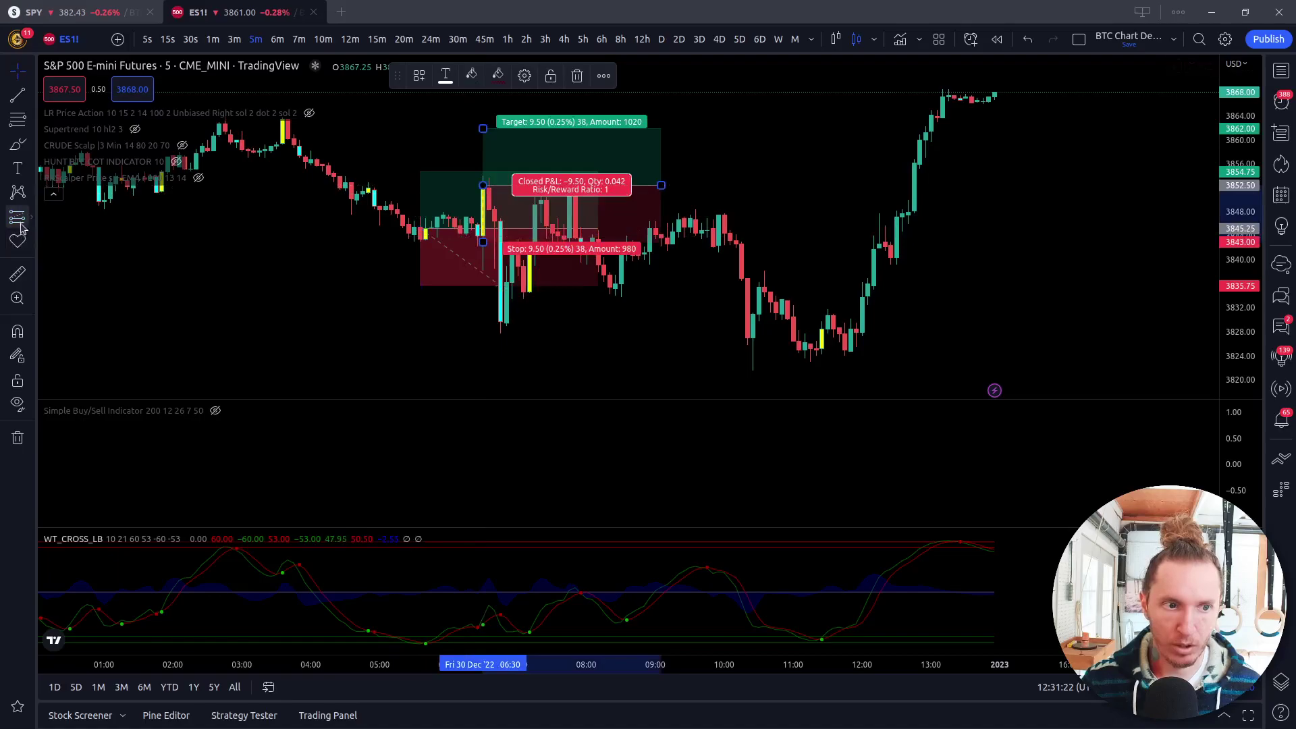
# Place two more long positions at the yellow signal bars near 07:10 and 08:35, entering at about 3841.50 and 3843.00.
pyautogui.click(559, 255)
pyautogui.click(530, 251)
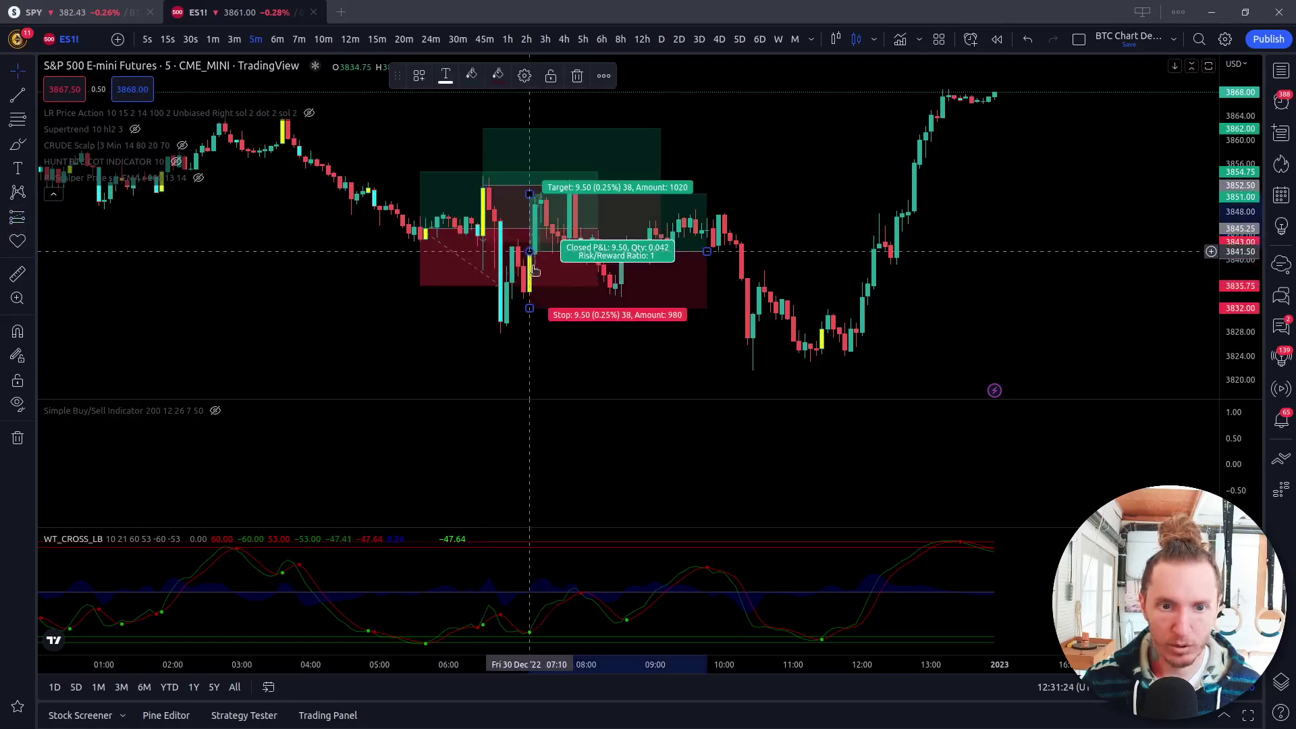
pyautogui.click(21, 220)
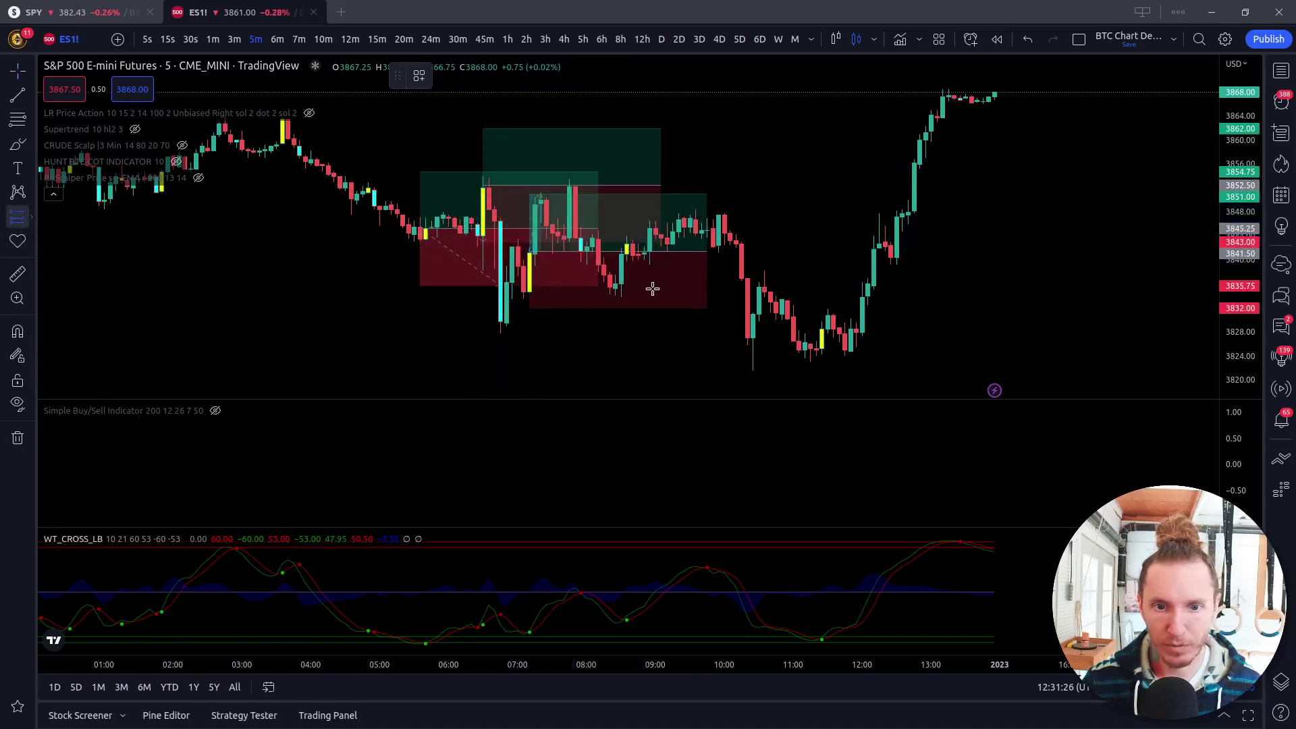
pyautogui.click(627, 242)
pyautogui.click(843, 421)
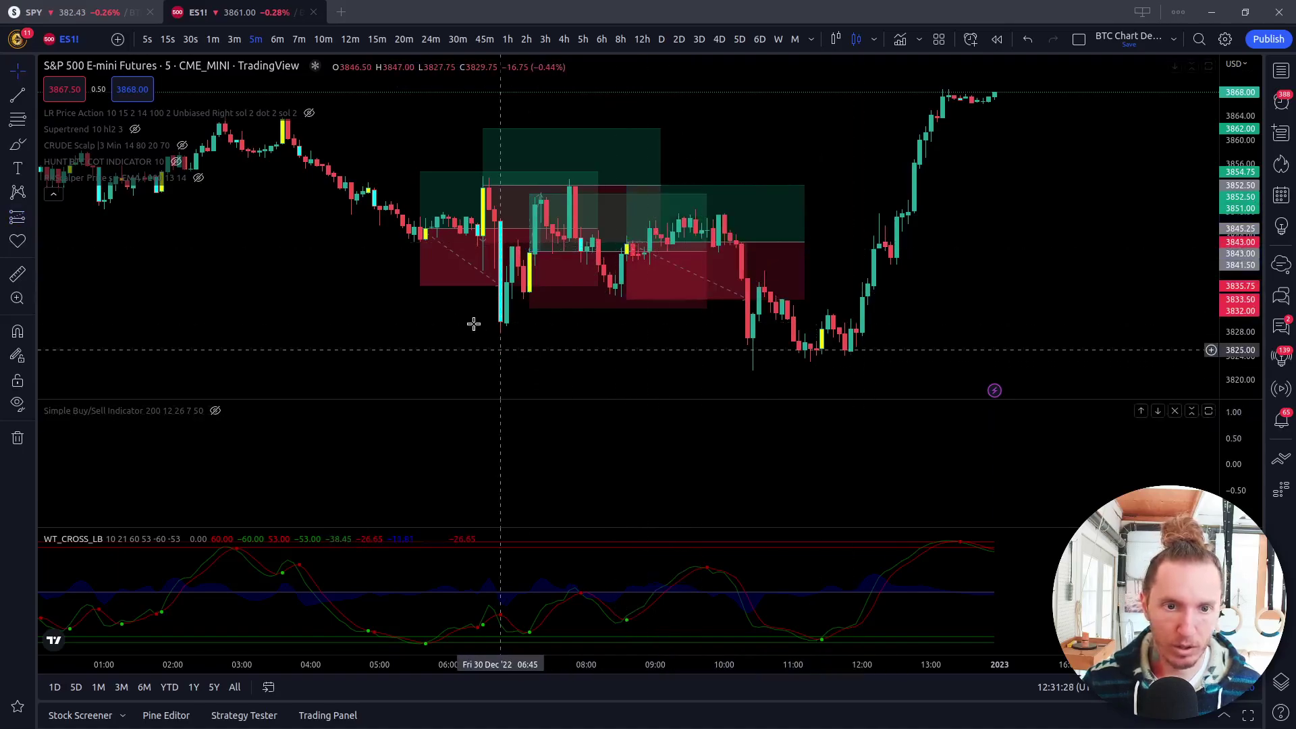
# Tighten the earliest long position's stop to about 4.25 points, then delete all the long positions from the chart.
pyautogui.click(455, 270)
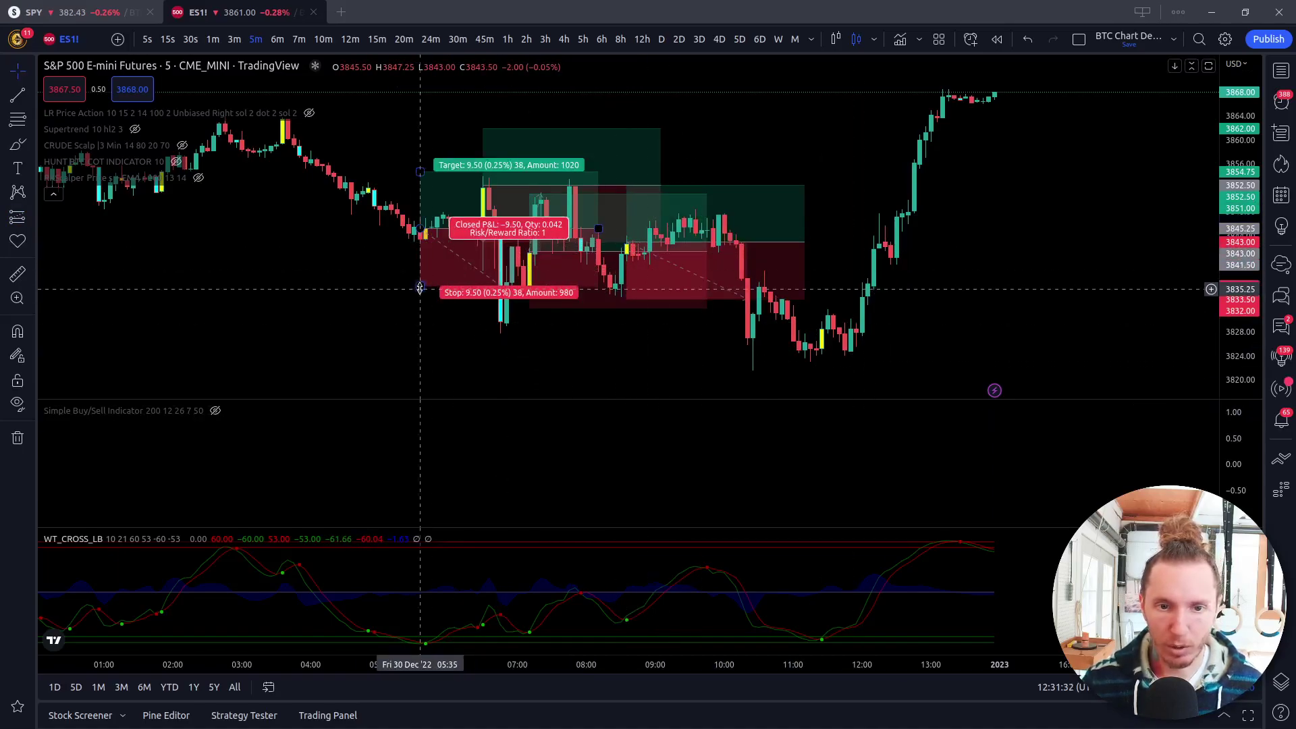
pyautogui.moveTo(420, 288); pyautogui.dragTo(420, 254)
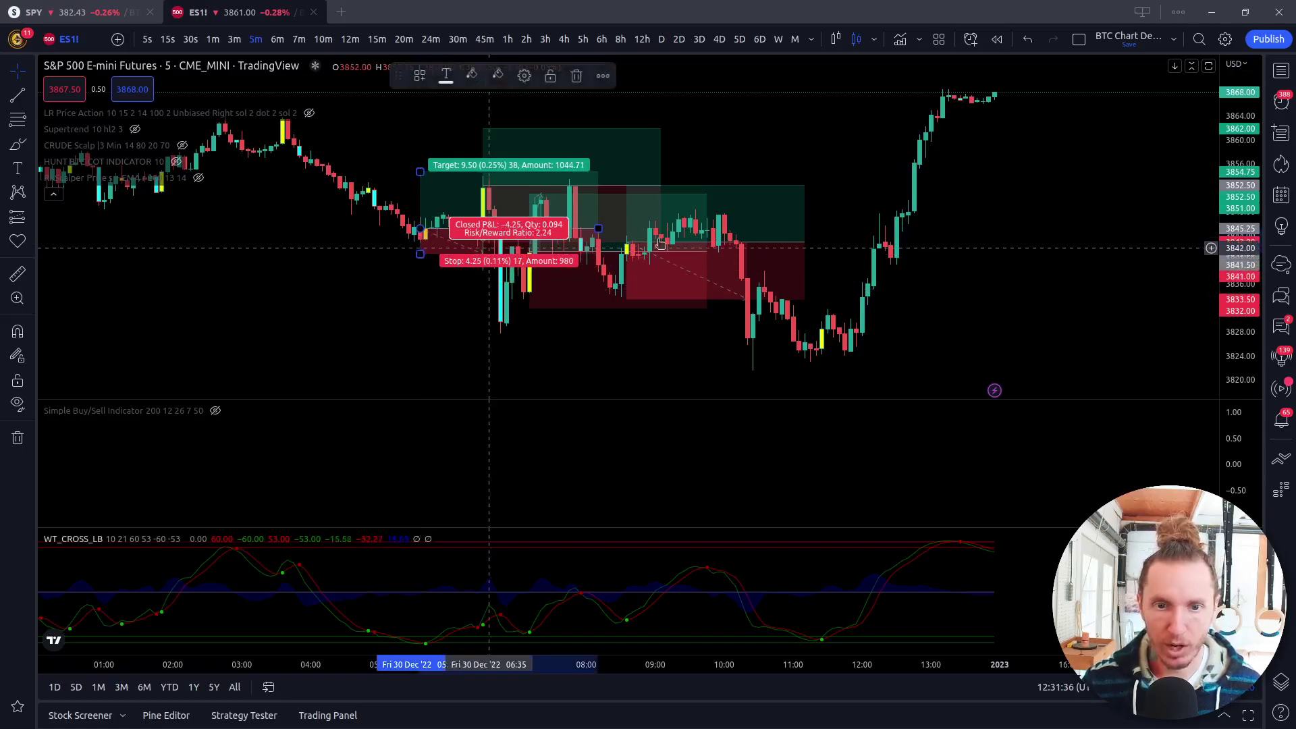
pyautogui.click(661, 244)
pyautogui.moveTo(695, 241); pyautogui.dragTo(575, 219)
pyautogui.press('Delete')
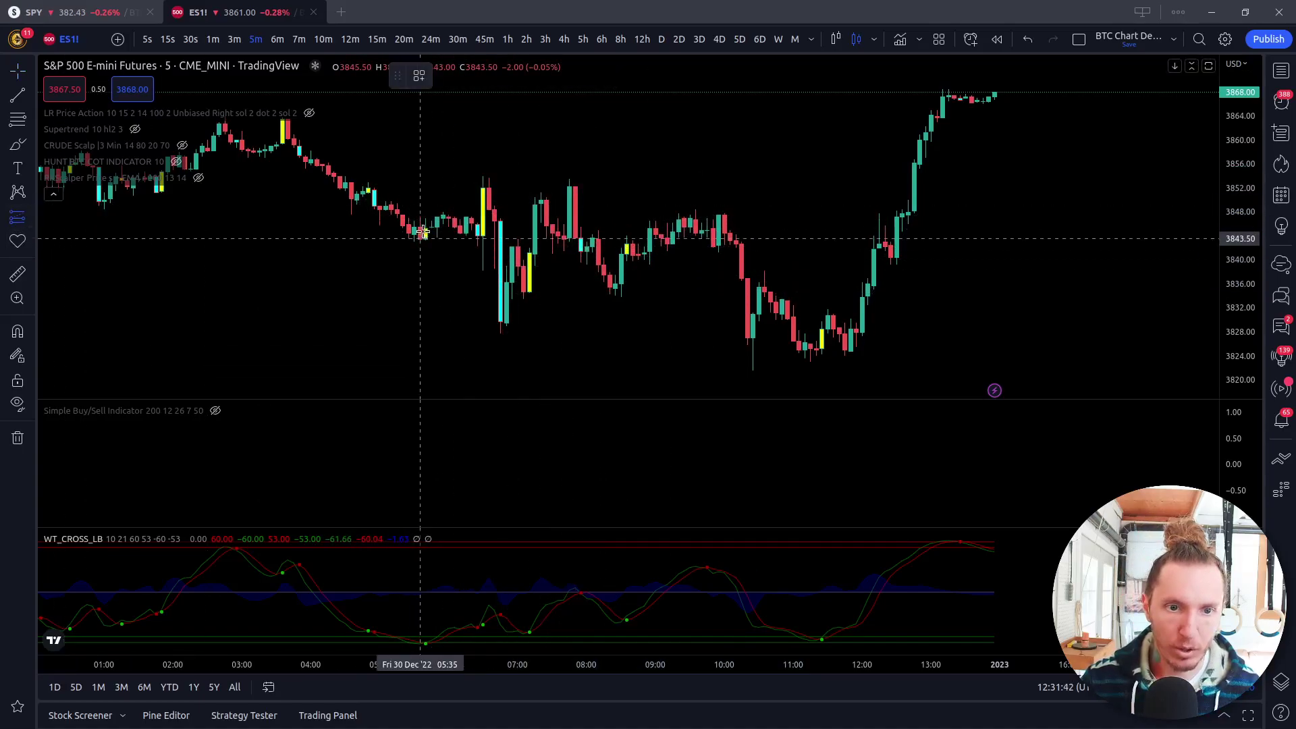
# Place a long position at the 05:40 signal with entry about 3845.50, target 4.50 and stop 3.00, shortened to end before the 06:30 signal.
pyautogui.click(424, 228)
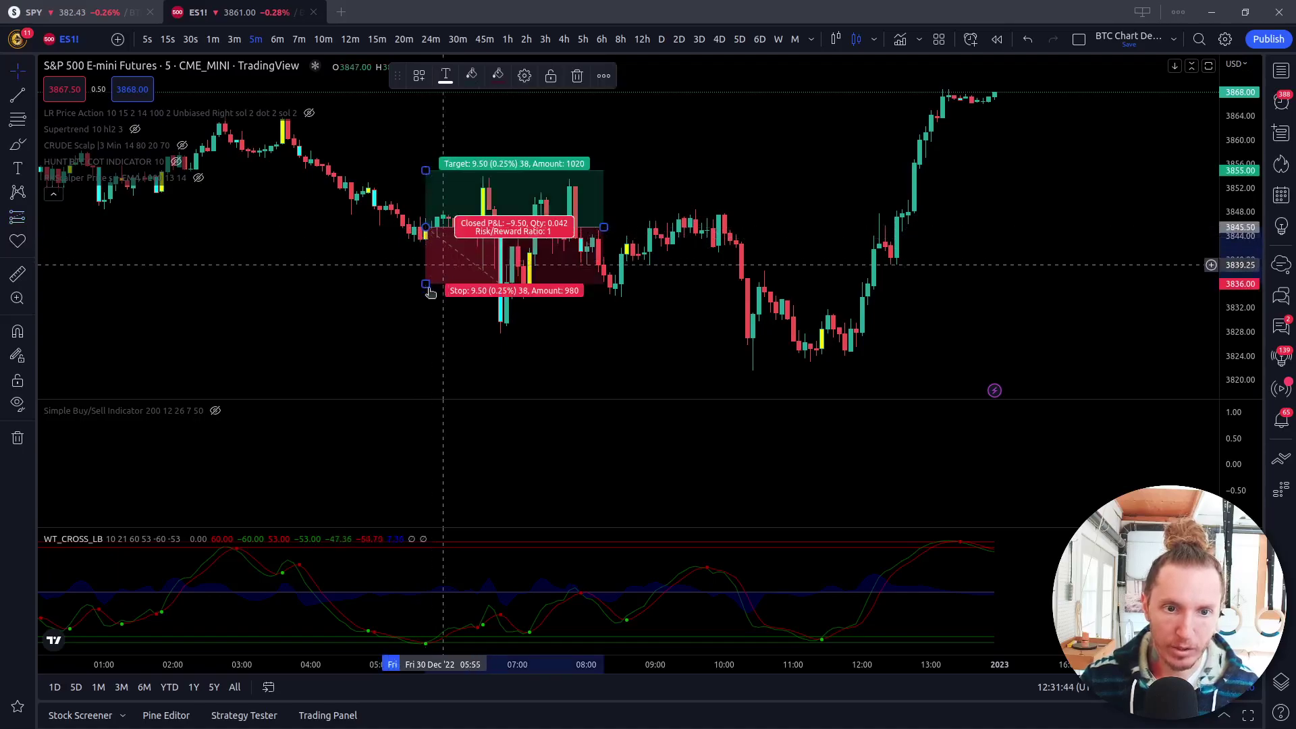
pyautogui.moveTo(425, 284); pyautogui.dragTo(437, 244)
pyautogui.moveTo(427, 170); pyautogui.dragTo(431, 198)
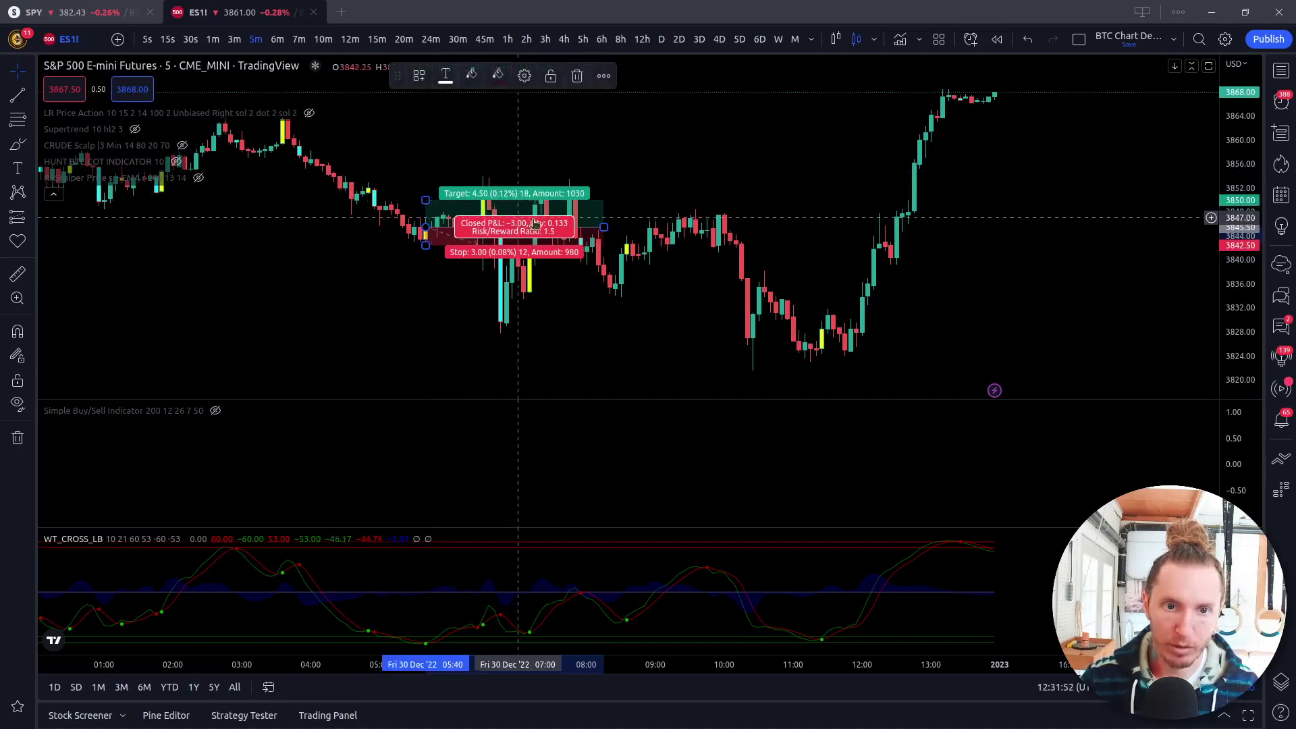
pyautogui.moveTo(604, 227)
pyautogui.mouseDown()
pyautogui.moveTo(479, 230)
pyautogui.moveTo(439, 214)
pyautogui.moveTo(559, 209)
pyautogui.moveTo(497, 188)
pyautogui.mouseUp()
# Copy the long position onto the next three yellow signal bars, with entries at about 3852.00, 3841.00 and 3842.75.
pyautogui.click(738, 304)
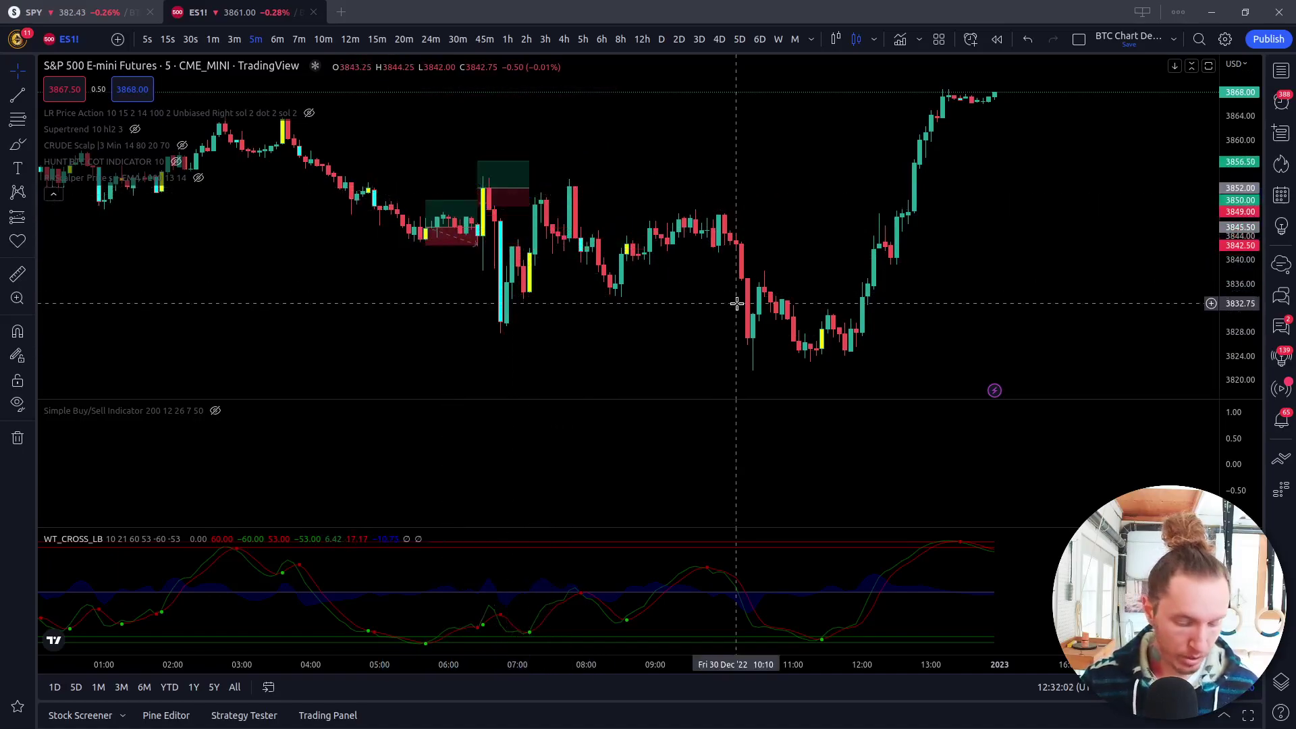
pyautogui.click(449, 202)
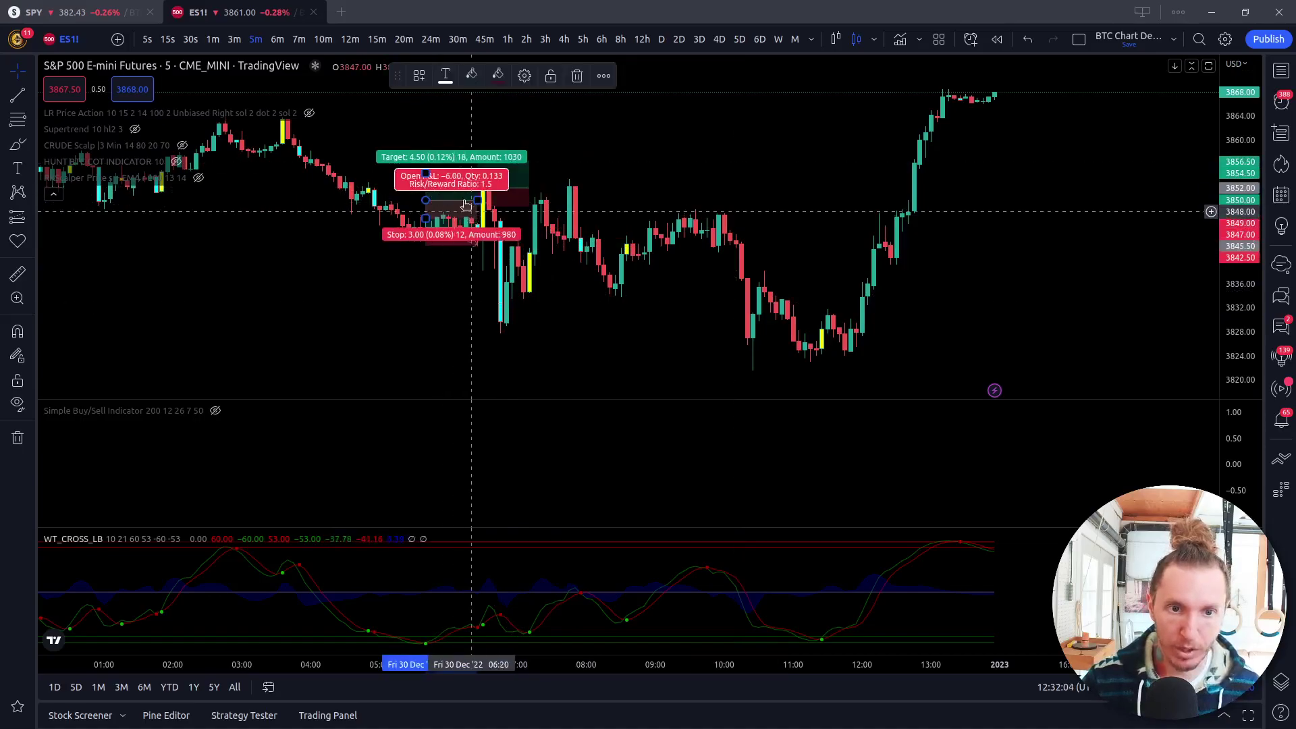
pyautogui.moveTo(455, 192); pyautogui.dragTo(560, 254)
pyautogui.click(813, 413)
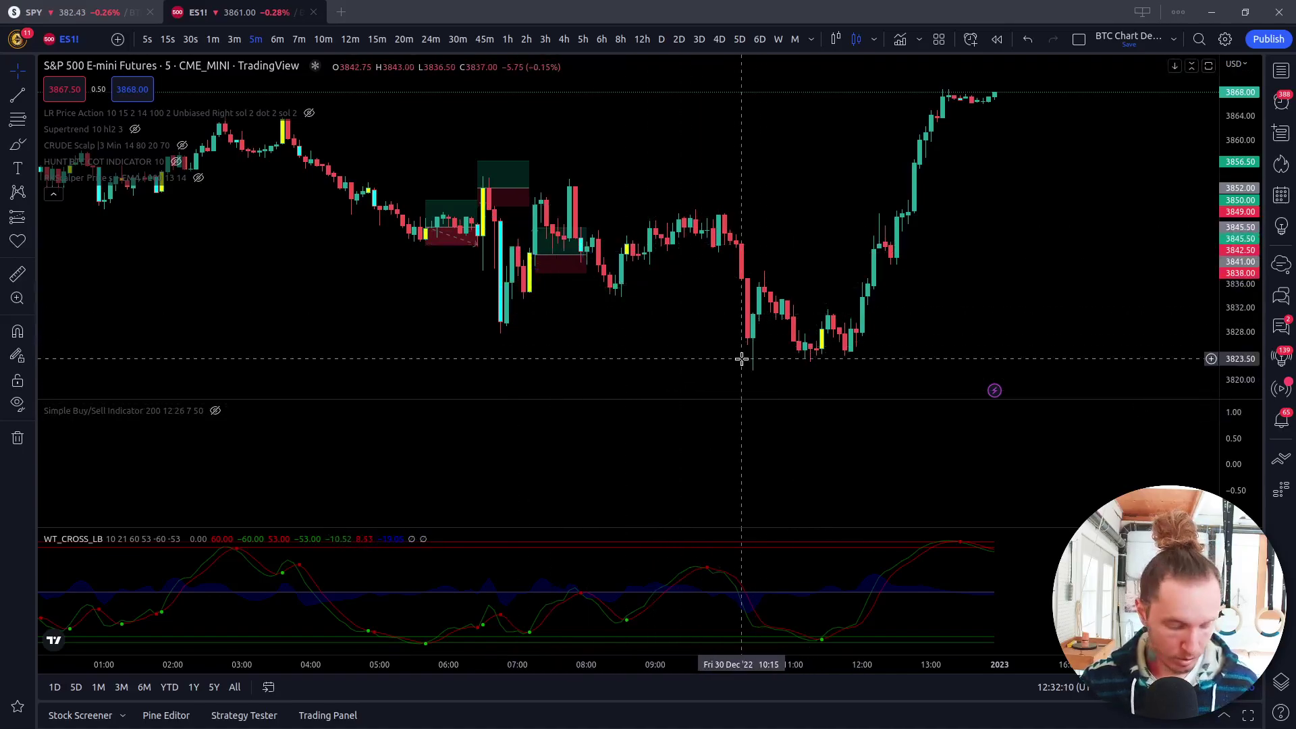
pyautogui.click(481, 242)
pyautogui.moveTo(481, 242); pyautogui.dragTo(660, 252)
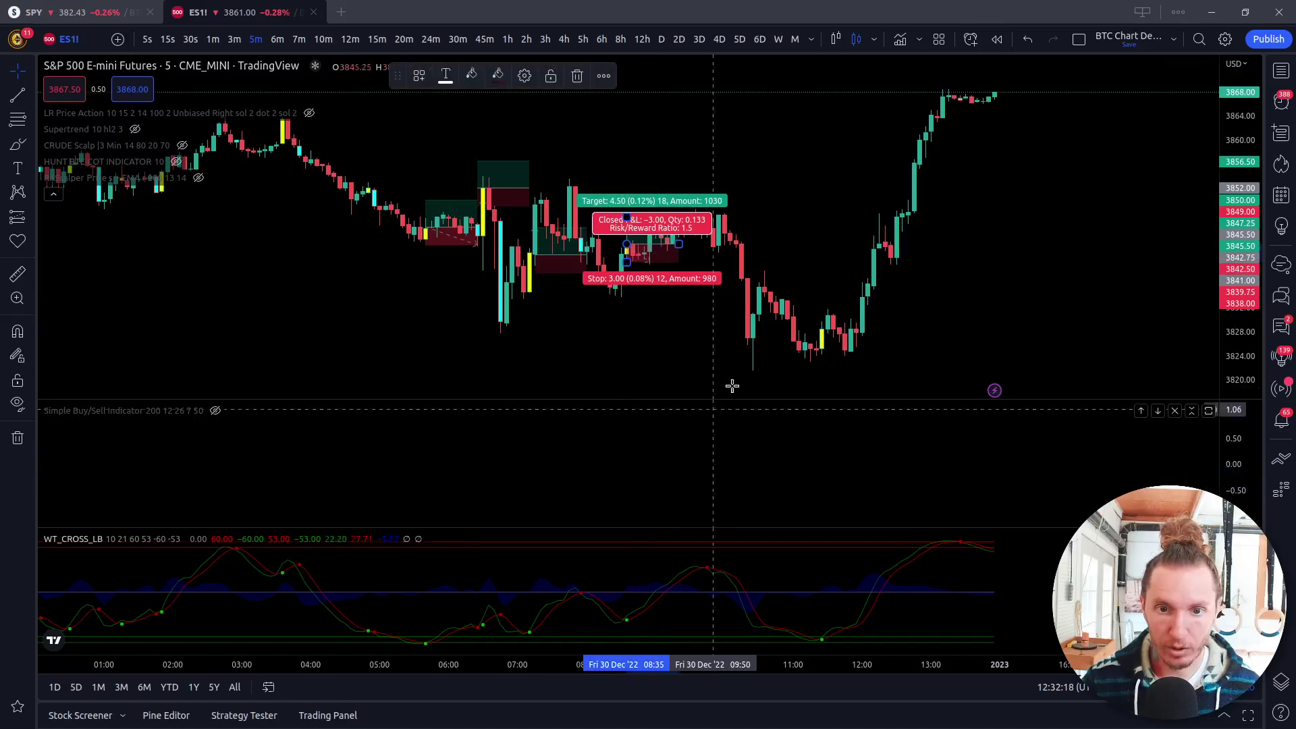
# Try another copy of the long position at the yellow signal bar near 11:25, then delete that copy.
pyautogui.click(719, 329)
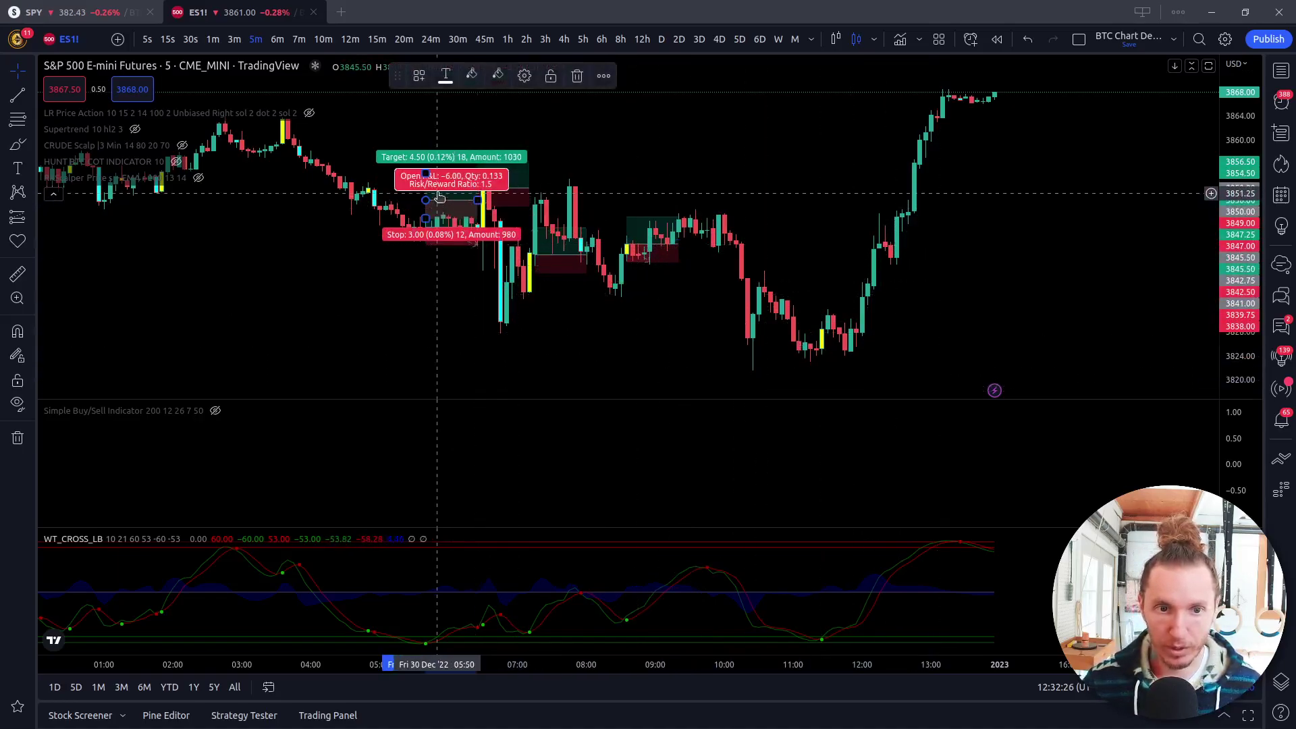
pyautogui.moveTo(699, 272); pyautogui.dragTo(831, 323)
pyautogui.click(865, 344)
pyautogui.press('Delete')
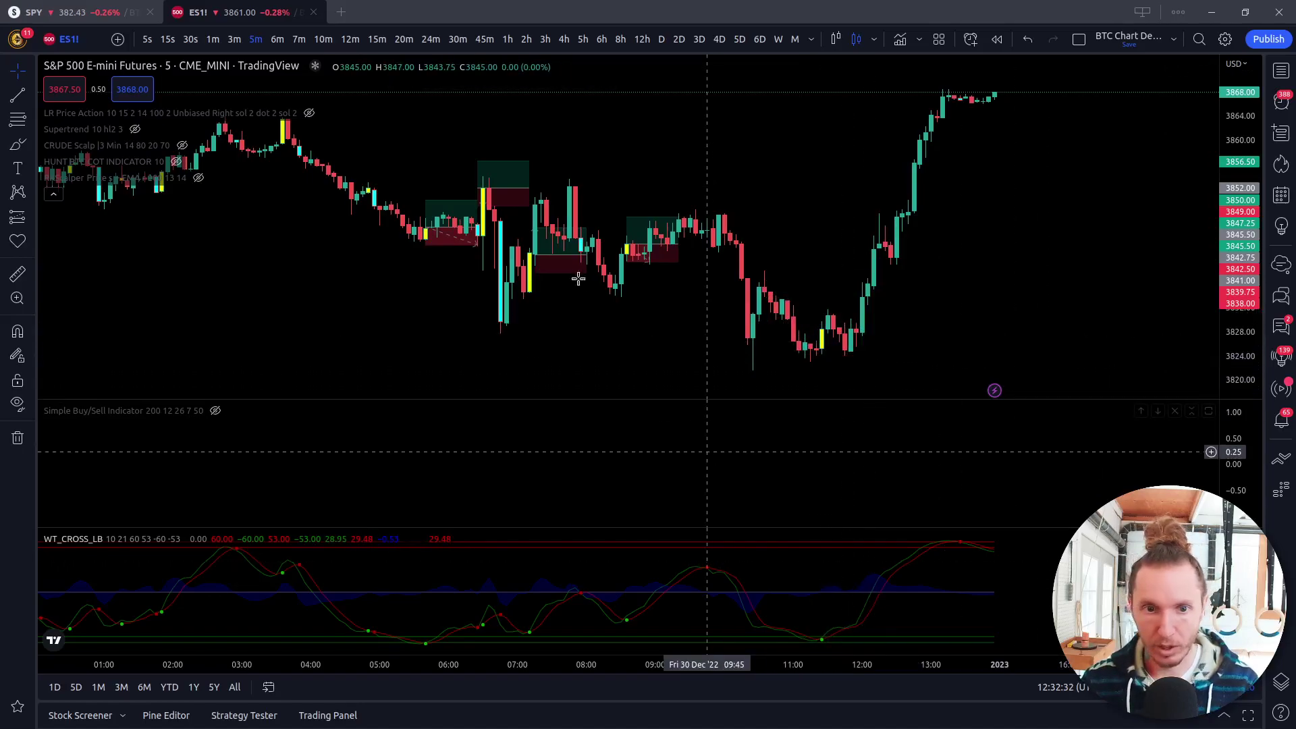
# Remove all four long position drawings and the WT_CROSS_LB indicator from the chart.
pyautogui.click(30, 439)
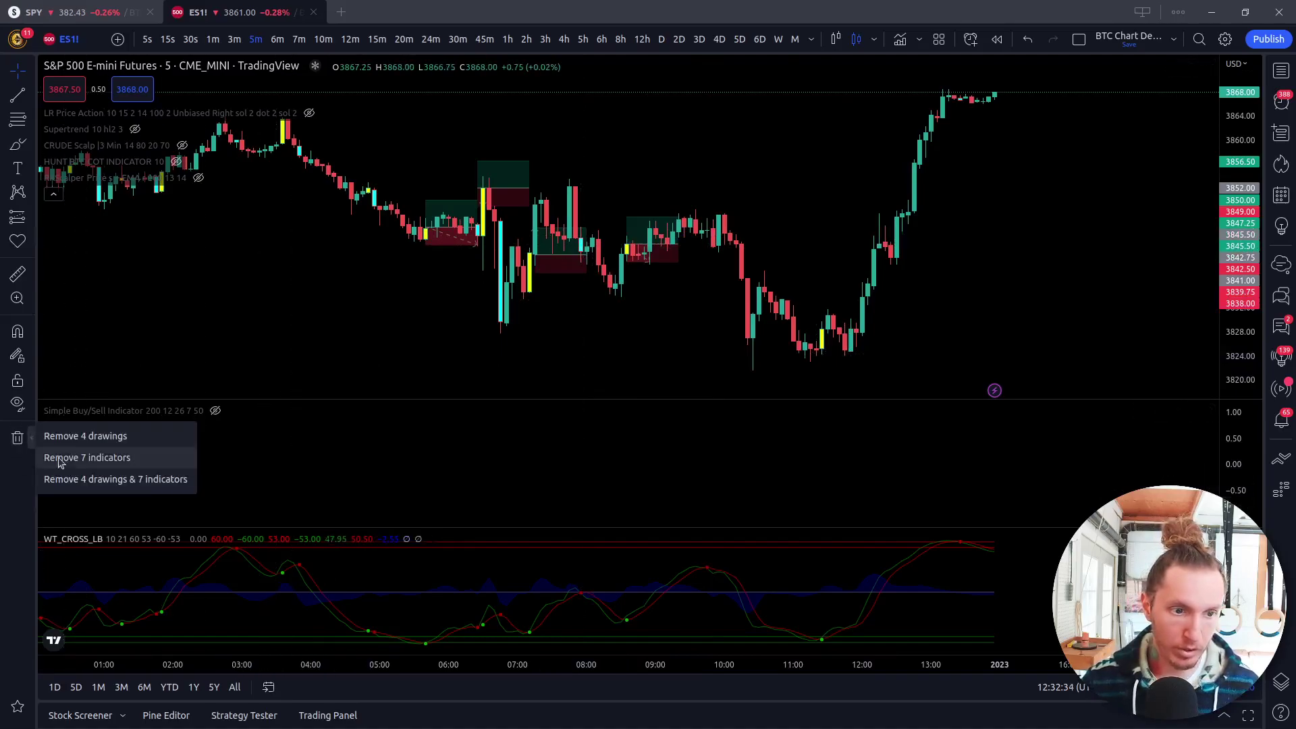
pyautogui.click(84, 435)
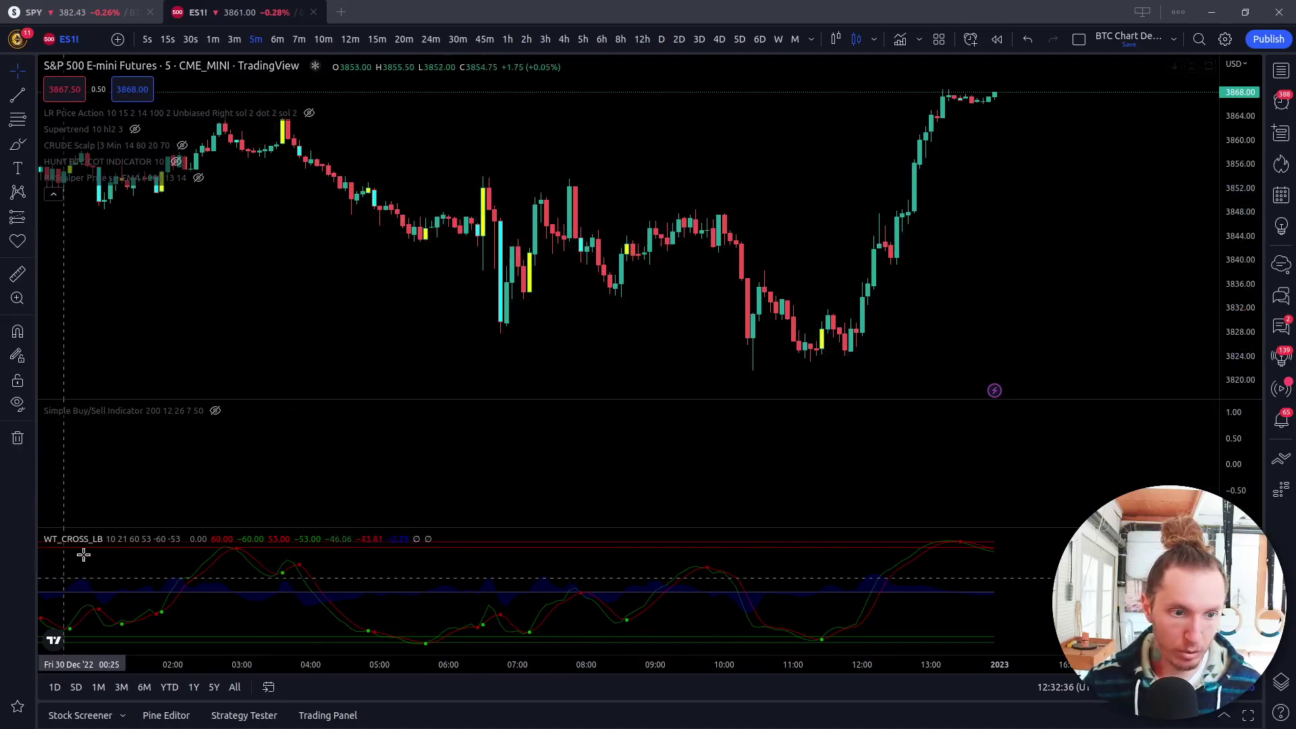
pyautogui.click(248, 540)
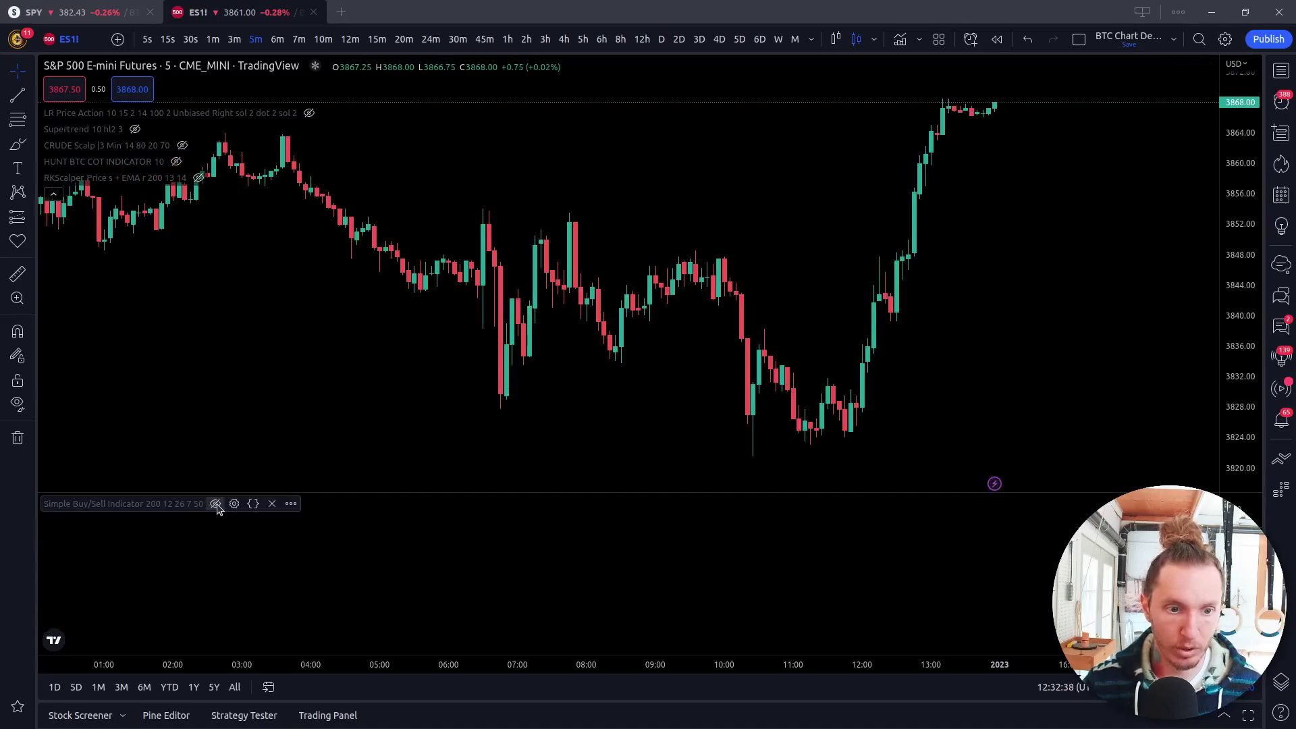
# Show the hidden Simple Buy/Sell Indicator and view its signals across 29 and 30 December.
pyautogui.click(216, 505)
pyautogui.scroll(-4, 787, 292)
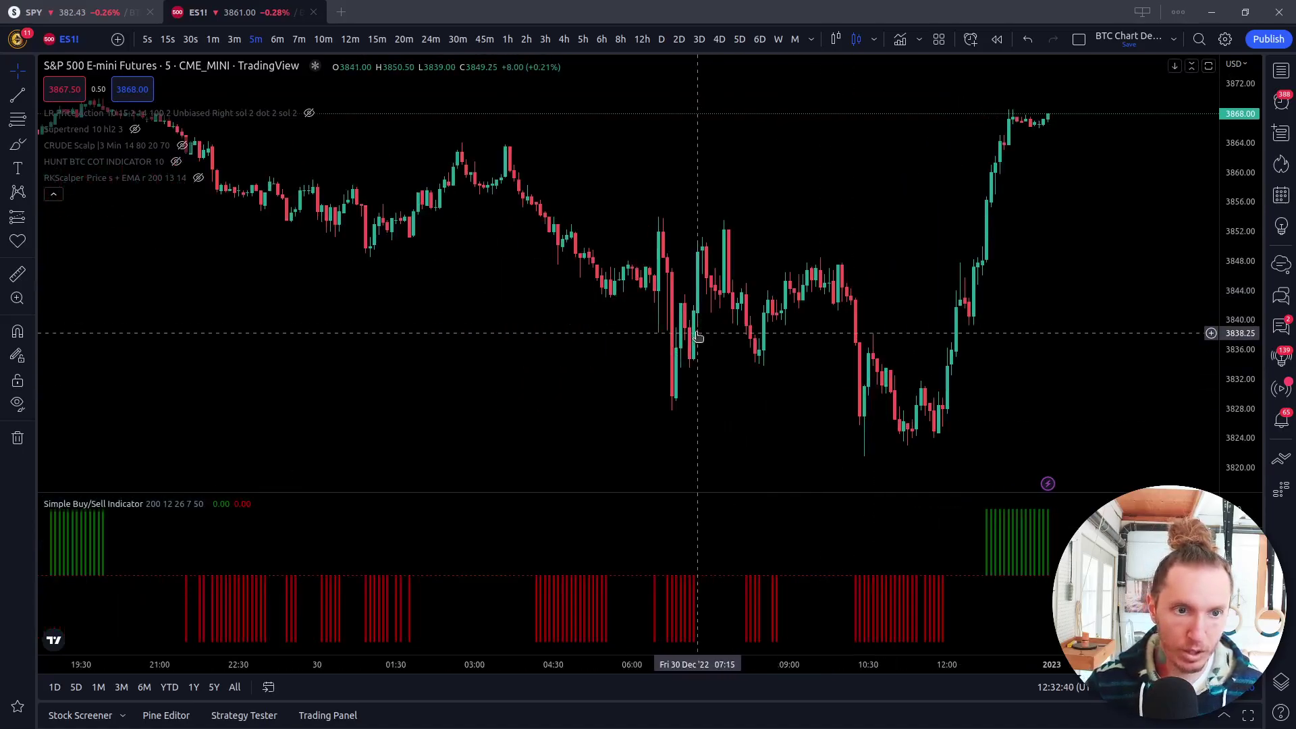
pyautogui.scroll(-3, 1000, 483)
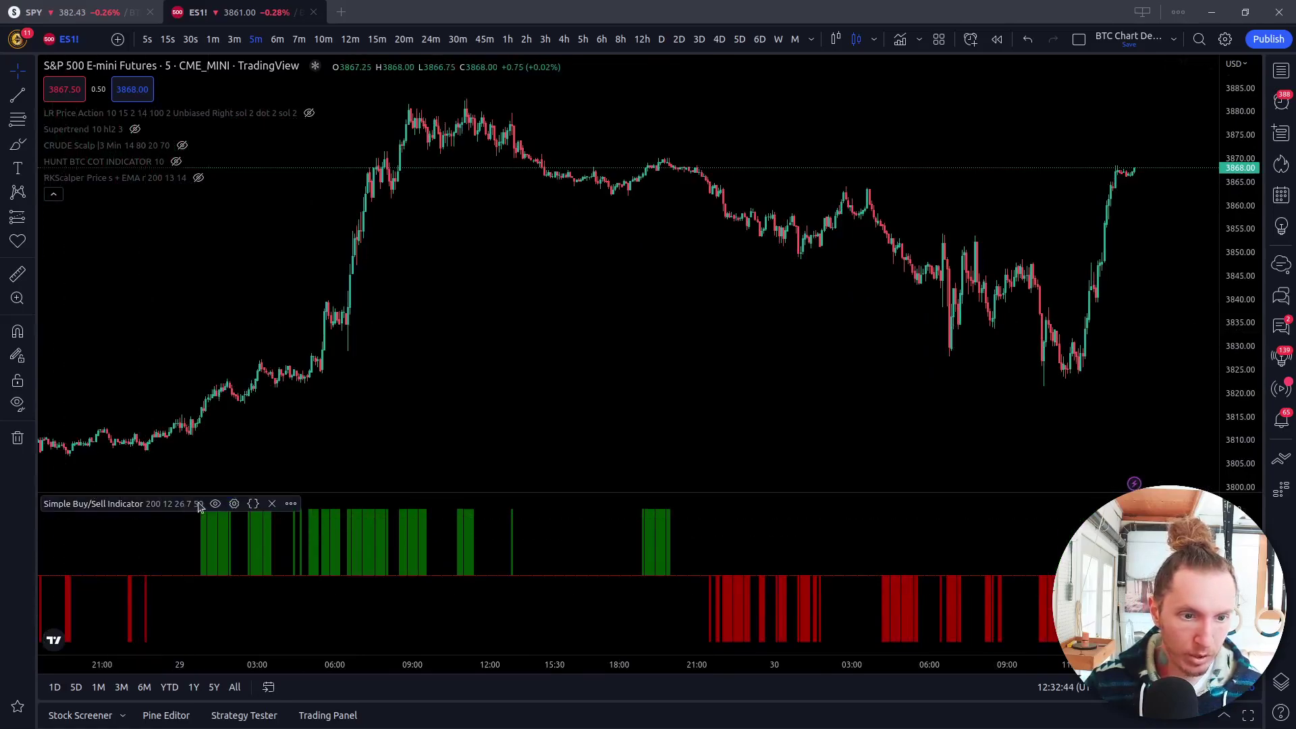
# Review the Simple Buy/Sell Indicator's input and style settings without changing them.
pyautogui.click(234, 504)
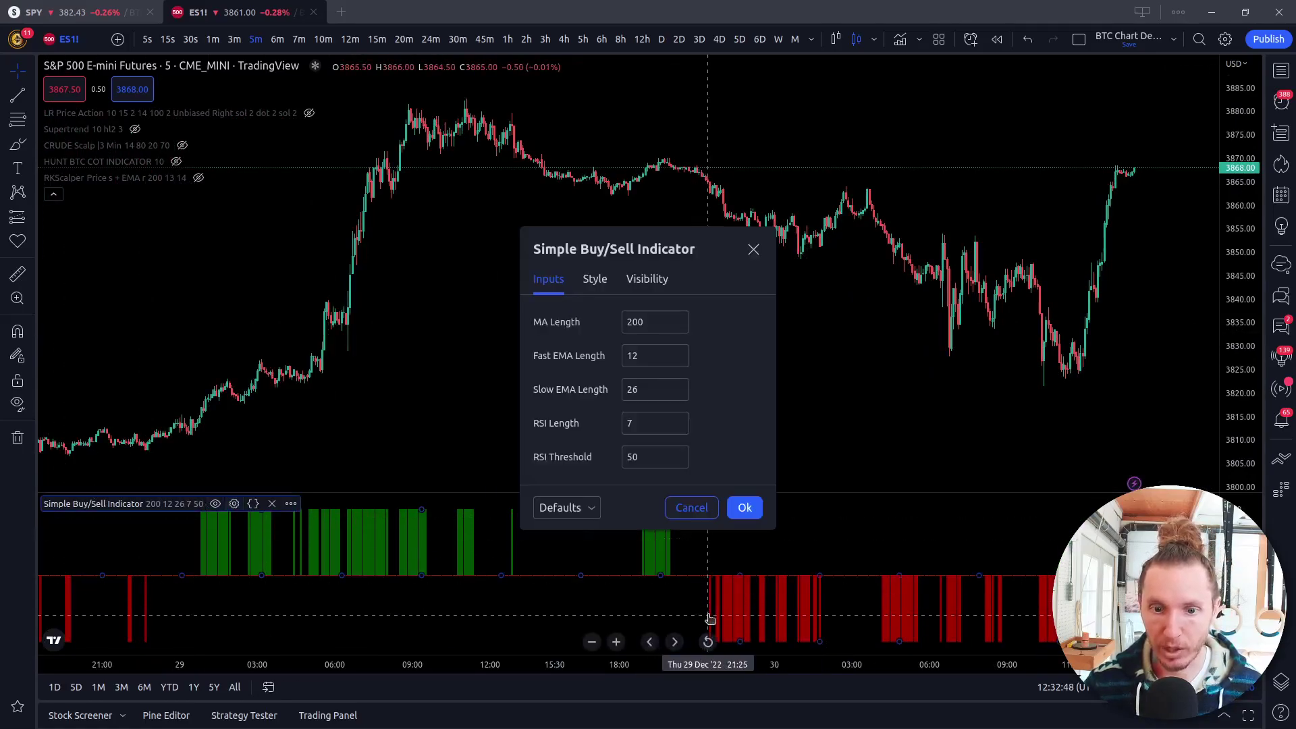
pyautogui.click(594, 280)
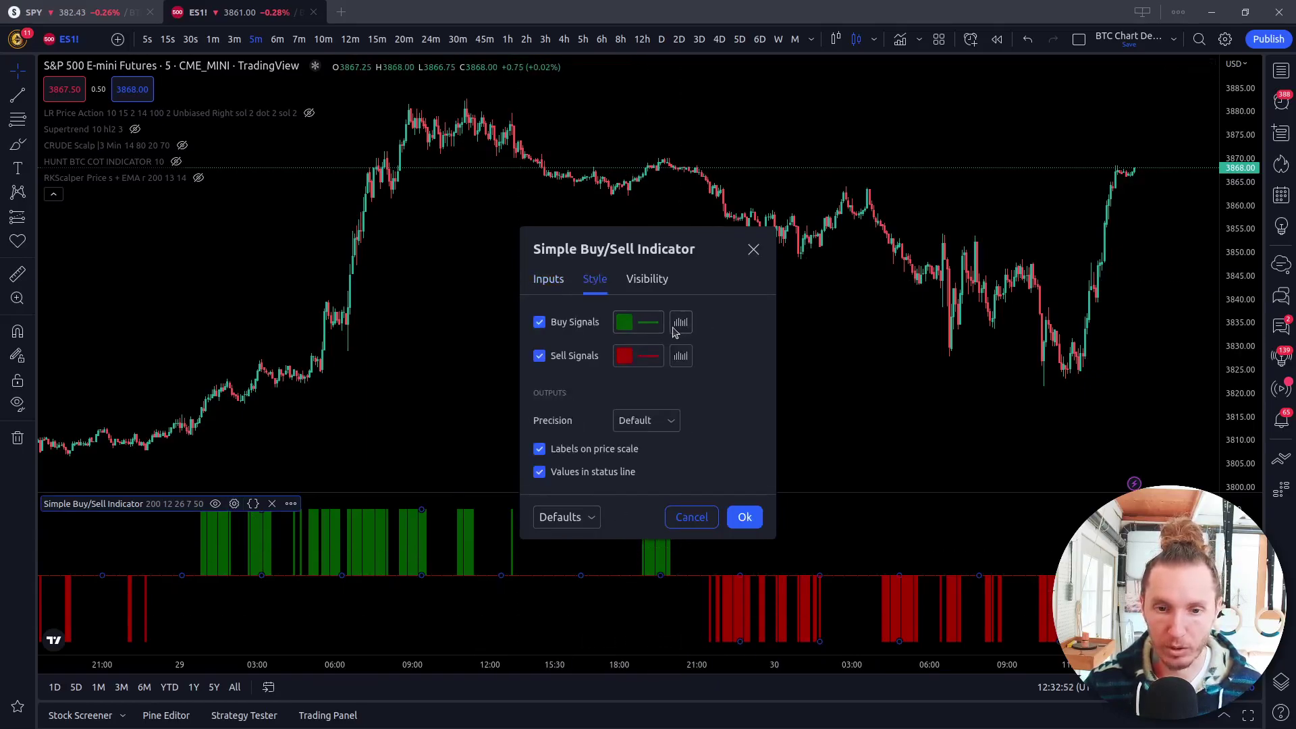
pyautogui.click(750, 518)
# Compare the Simple Buy/Sell Indicator's signals with price back to 27 December, then remove the indicator from the chart.
pyautogui.scroll(5, 819, 468)
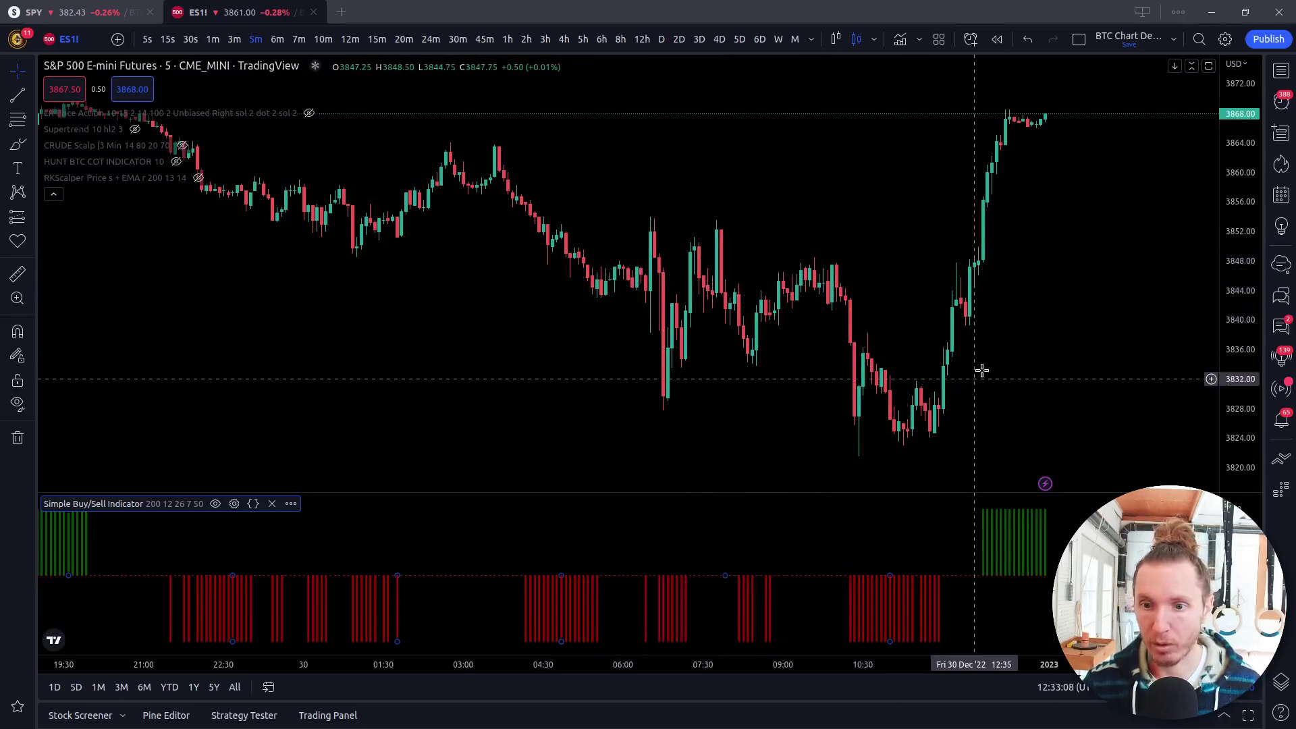
pyautogui.hscroll(-10, 515, 371)
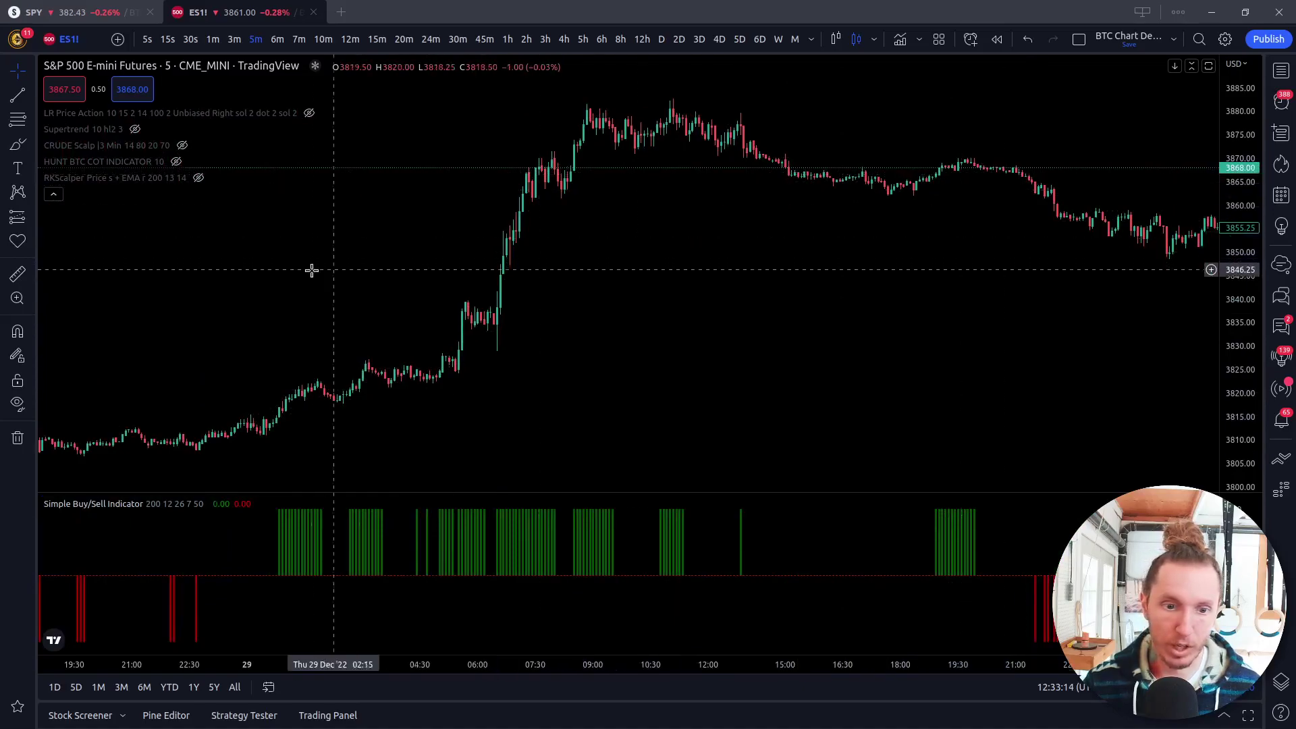
pyautogui.hscroll(-6, 662, 396)
pyautogui.hscroll(-6, 472, 347)
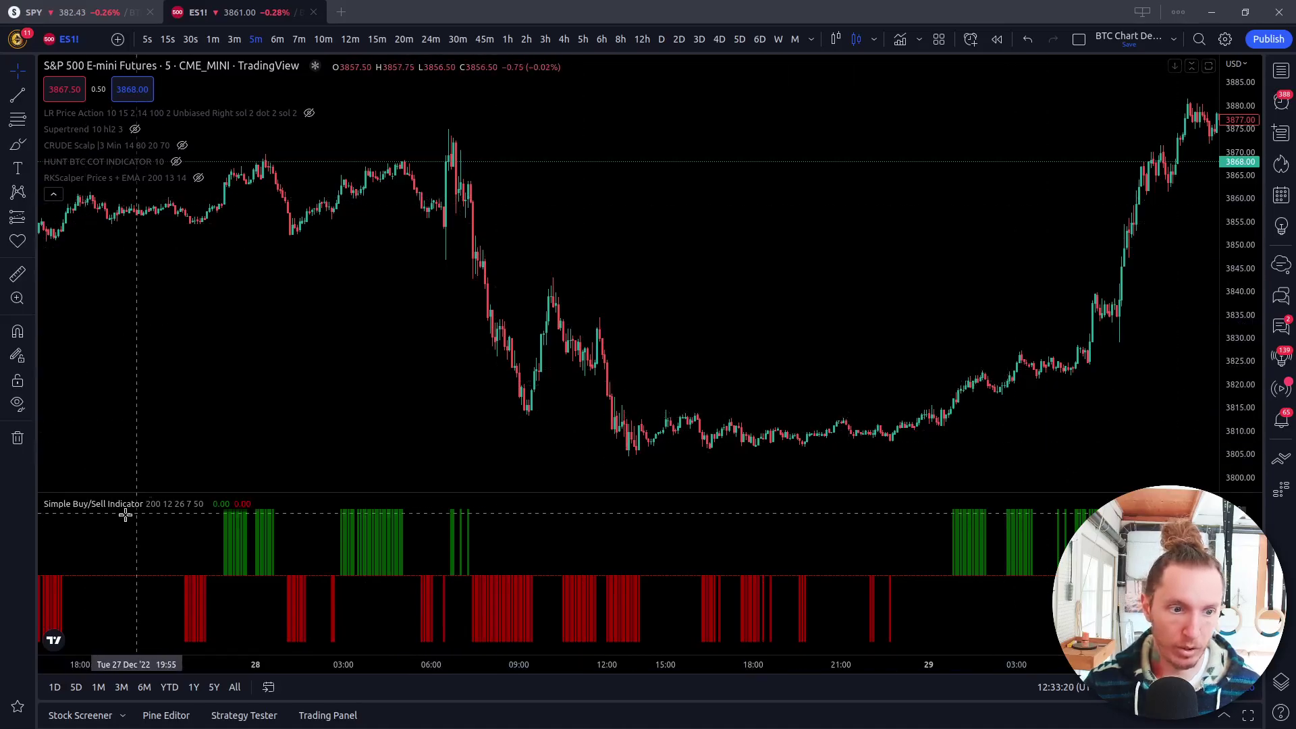
pyautogui.moveTo(136, 509)
pyautogui.click(271, 504)
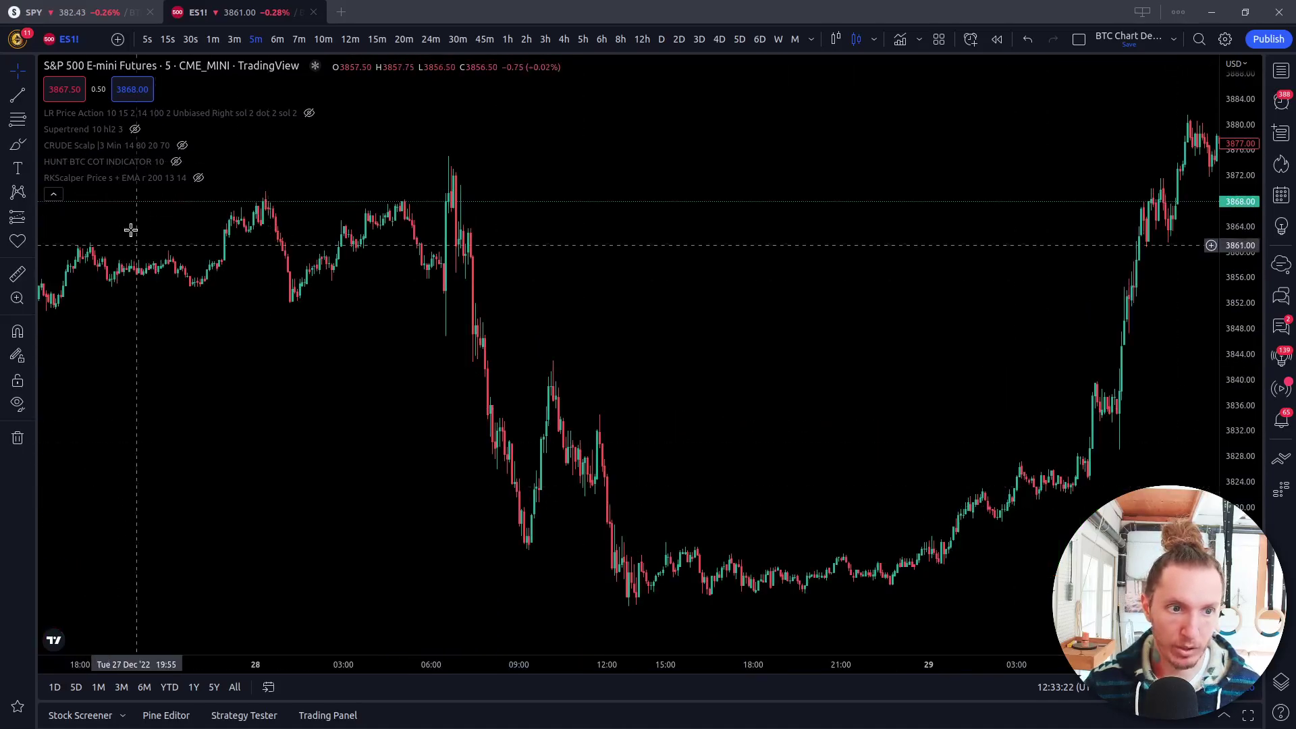
# Show the hidden RKScalper indicator and check its signals from 30 December back to the 28 December SELL label.
pyautogui.click(200, 179)
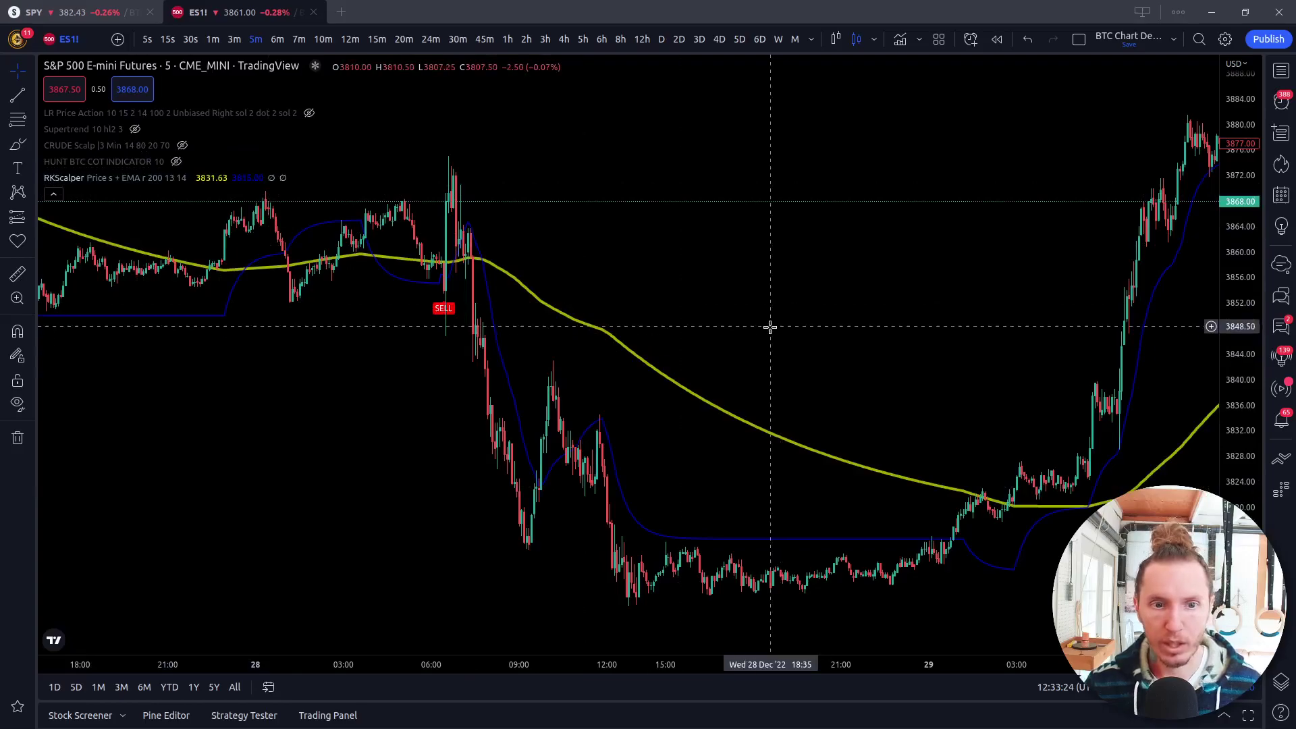
pyautogui.scroll(4, 454, 298)
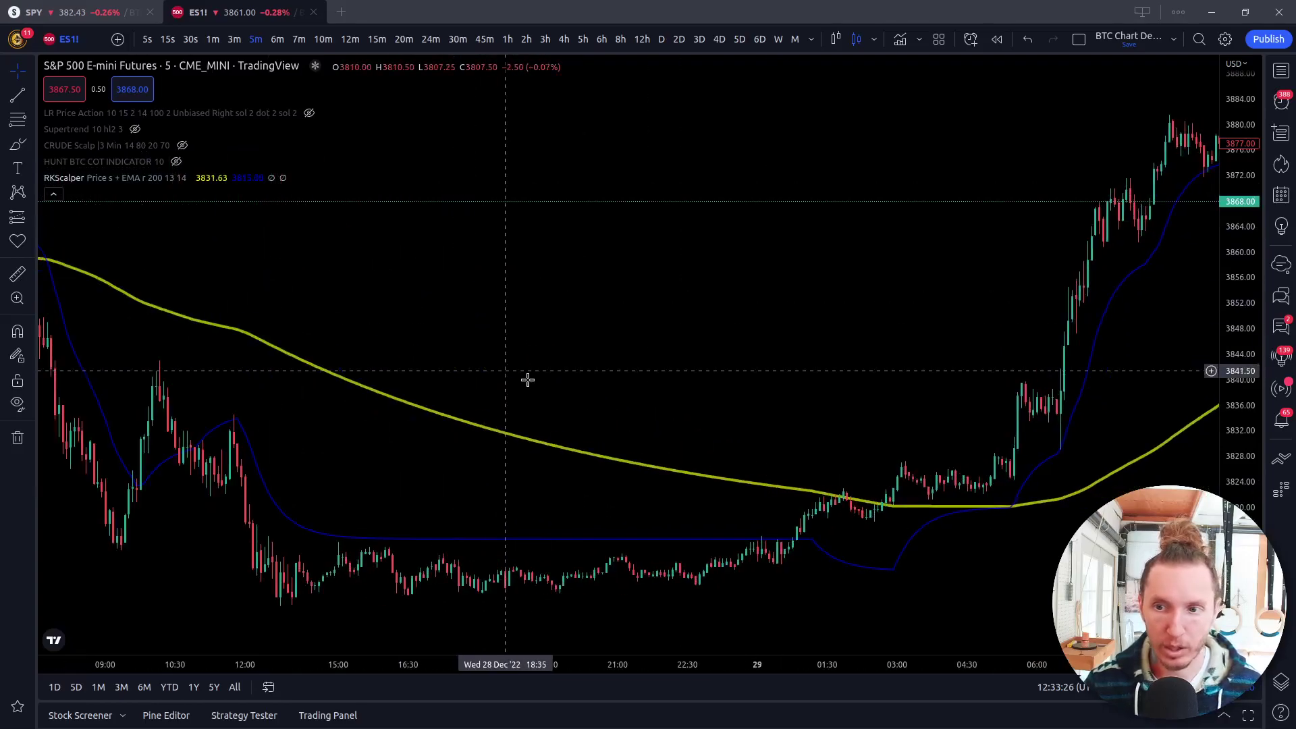
pyautogui.moveTo(839, 332); pyautogui.dragTo(49, 327)
pyautogui.moveTo(859, 429); pyautogui.dragTo(504, 407)
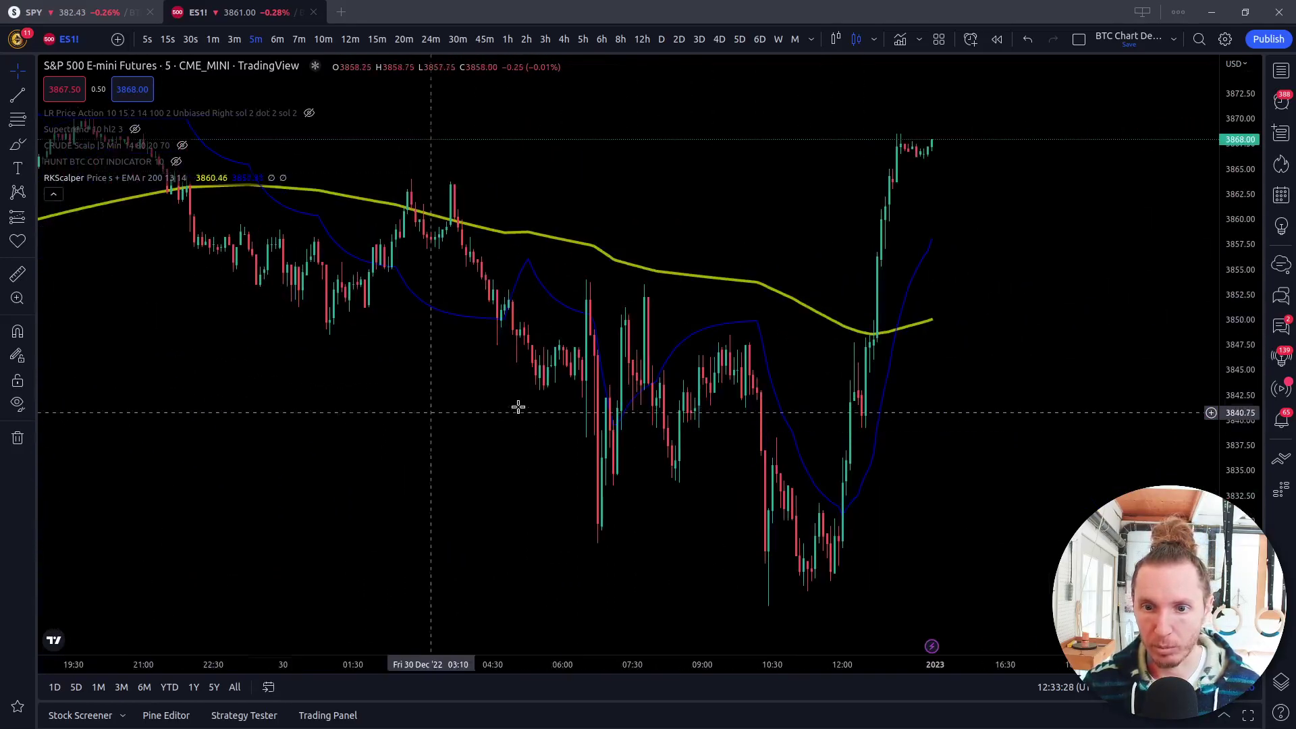
pyautogui.moveTo(1032, 419); pyautogui.dragTo(1215, 412)
pyautogui.moveTo(223, 399); pyautogui.dragTo(885, 362)
pyautogui.moveTo(459, 382); pyautogui.dragTo(782, 334)
pyautogui.scroll(4, 783, 333)
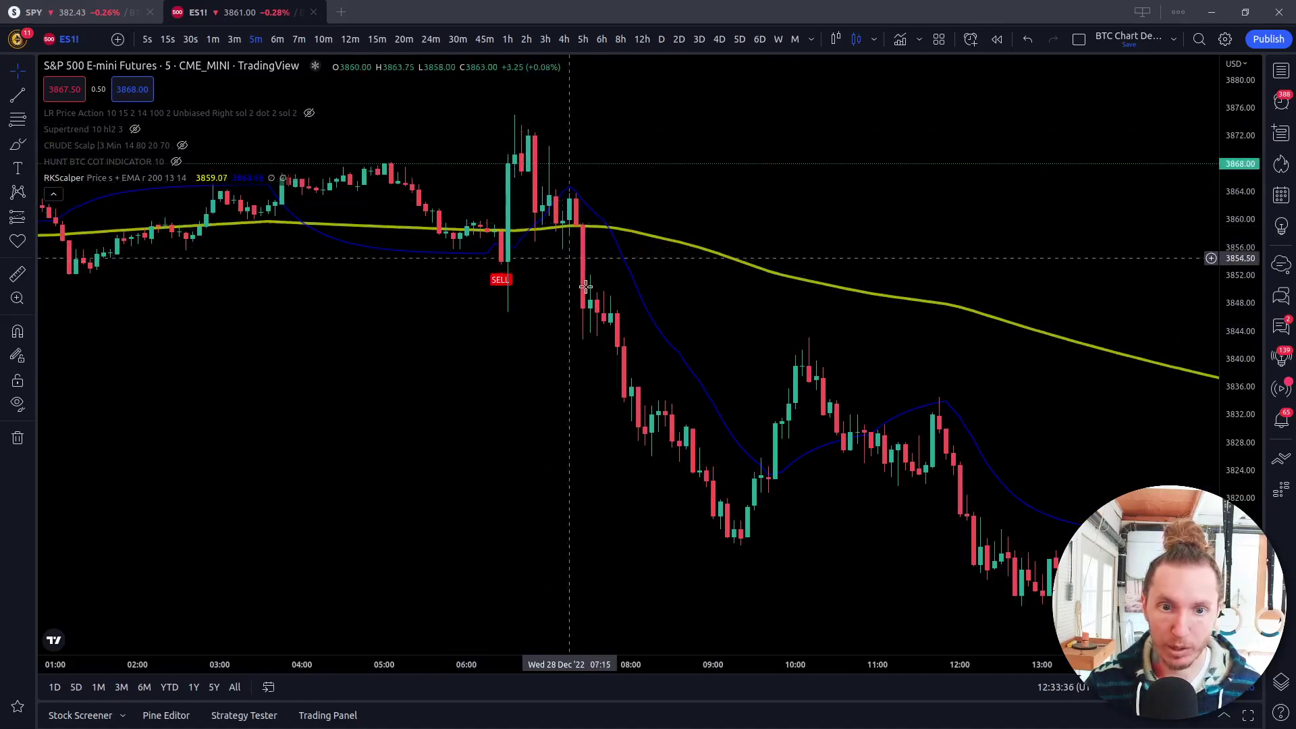
# Examine the earlier RKScalper signals, including the 23 December SELL label and the 16 December BUY and SELL labels.
pyautogui.moveTo(420, 454); pyautogui.dragTo(891, 394)
pyautogui.scroll(-3, 709, 408)
pyautogui.scroll(-8, 686, 445)
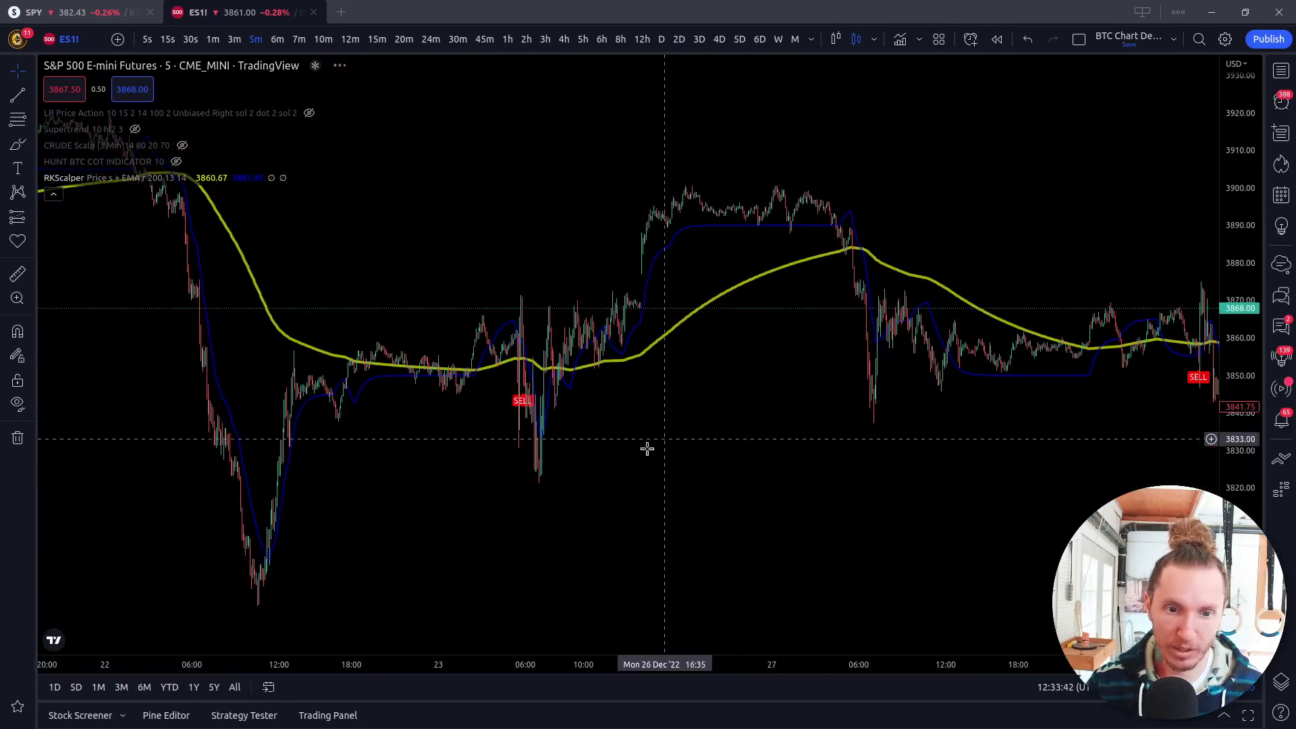
pyautogui.scroll(10, 894, 434)
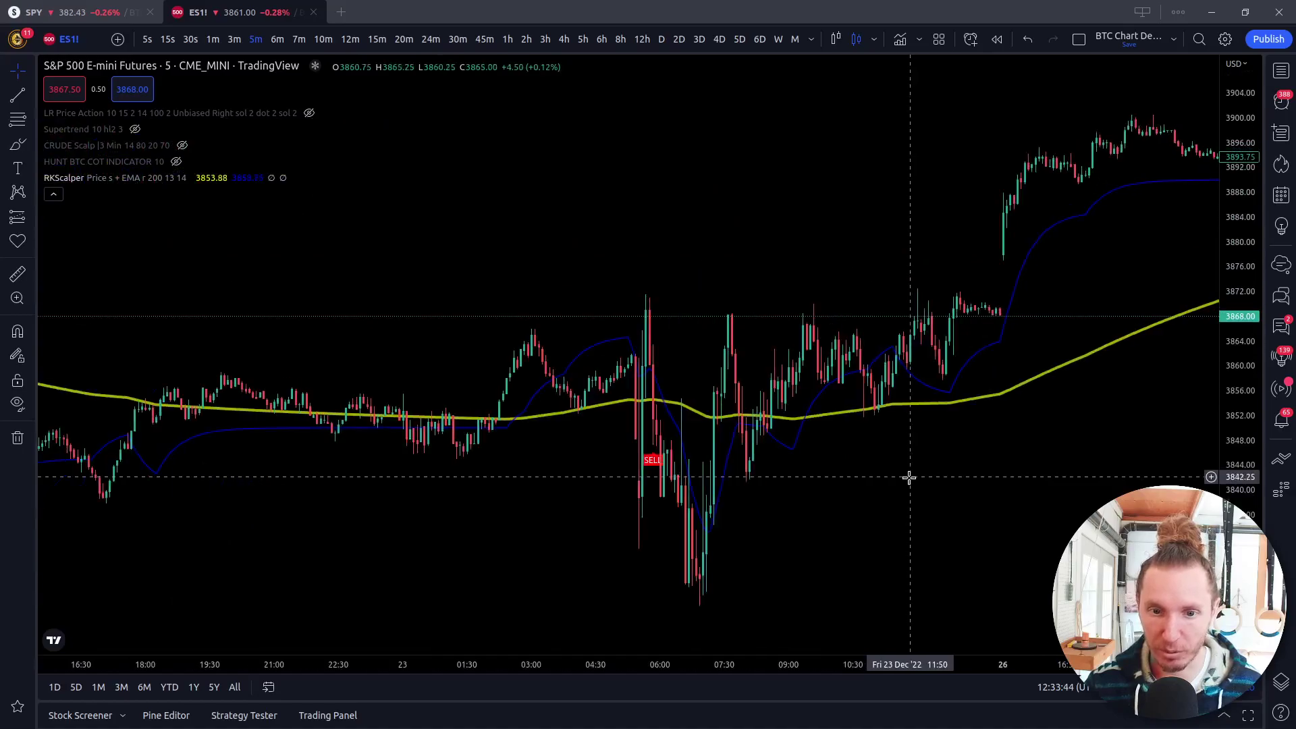
pyautogui.scroll(2, 909, 477)
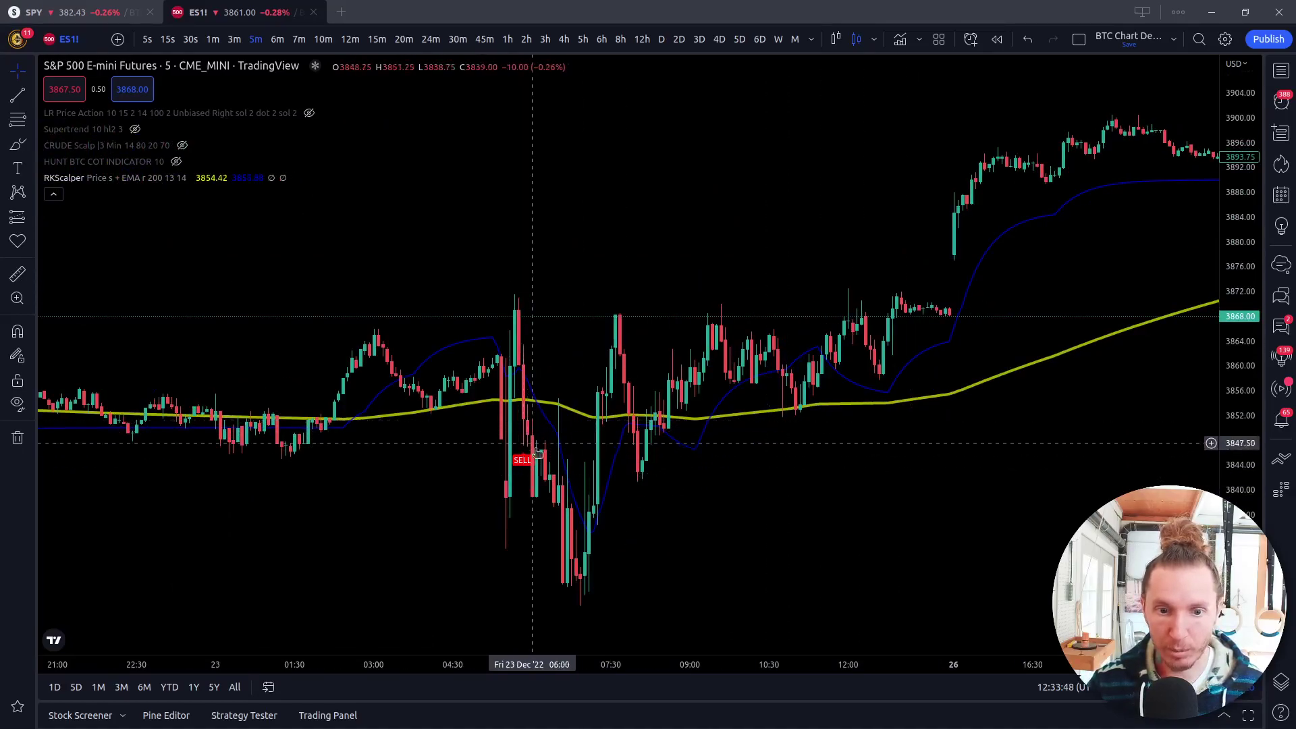
pyautogui.scroll(-10, 576, 515)
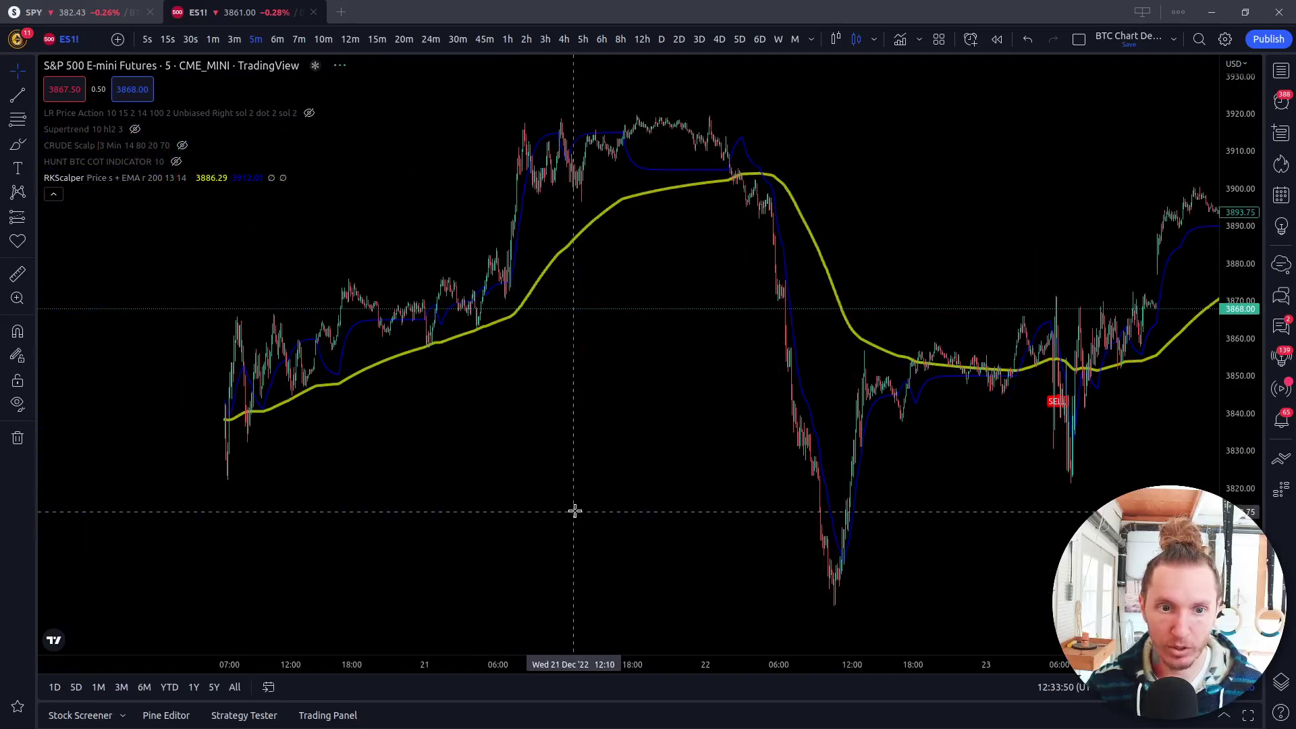
pyautogui.scroll(-3, 821, 484)
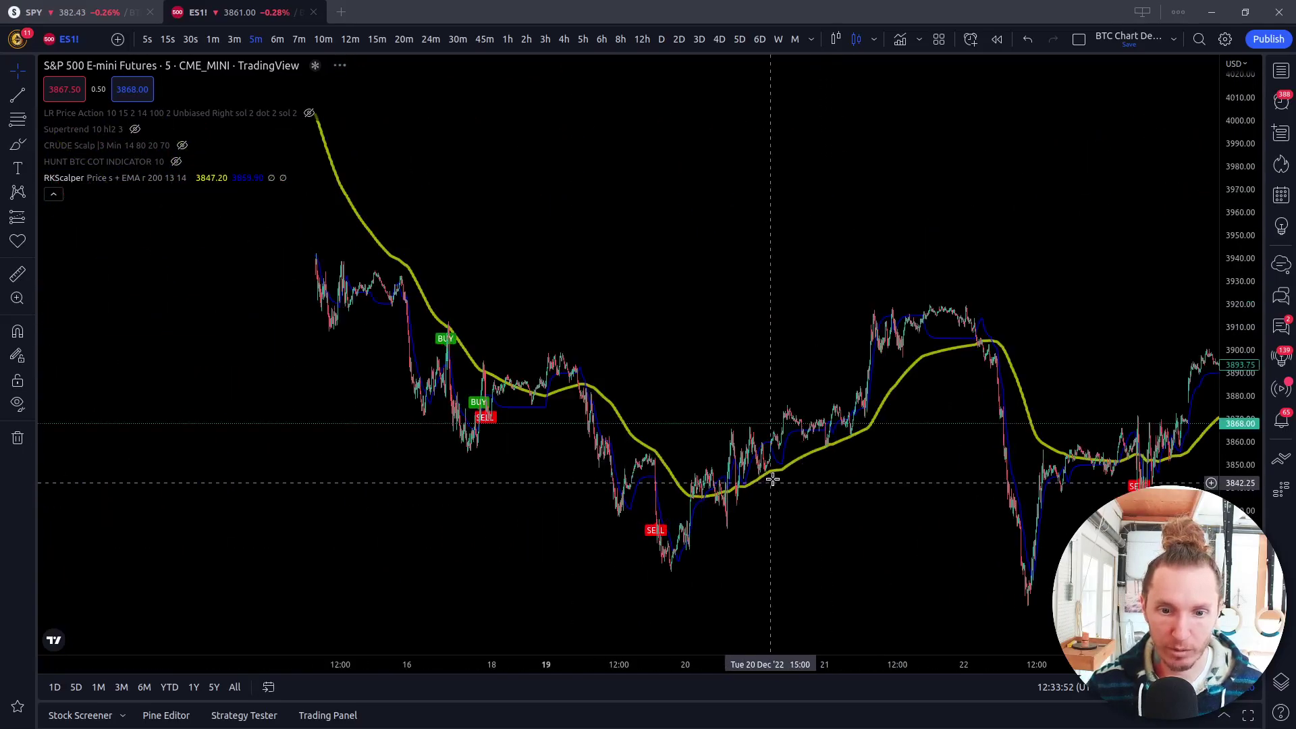
pyautogui.moveTo(463, 536); pyautogui.dragTo(1216, 453)
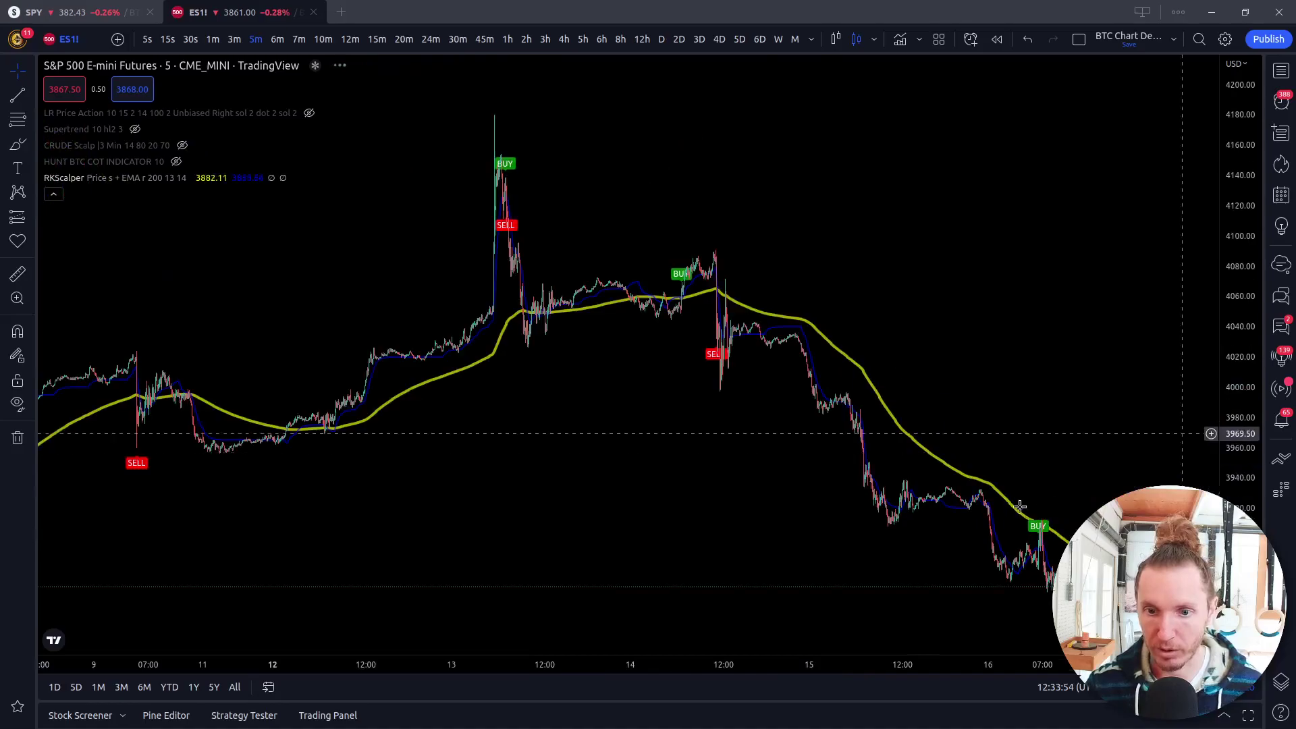
pyautogui.scroll(5, 709, 487)
pyautogui.scroll(6, 778, 553)
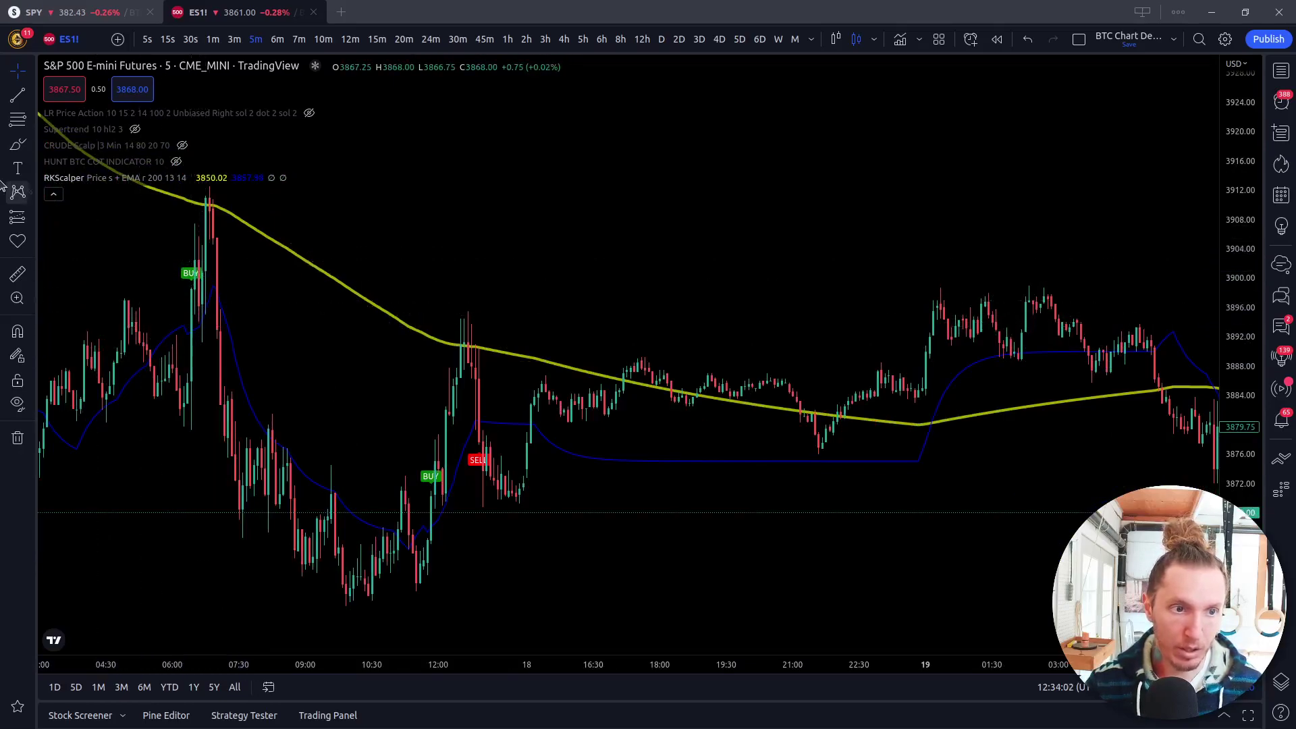
# Try a long position at the 16 December 06:30 BUY signal with entry at 3902.00, then delete it.
pyautogui.click(19, 218)
pyautogui.click(195, 263)
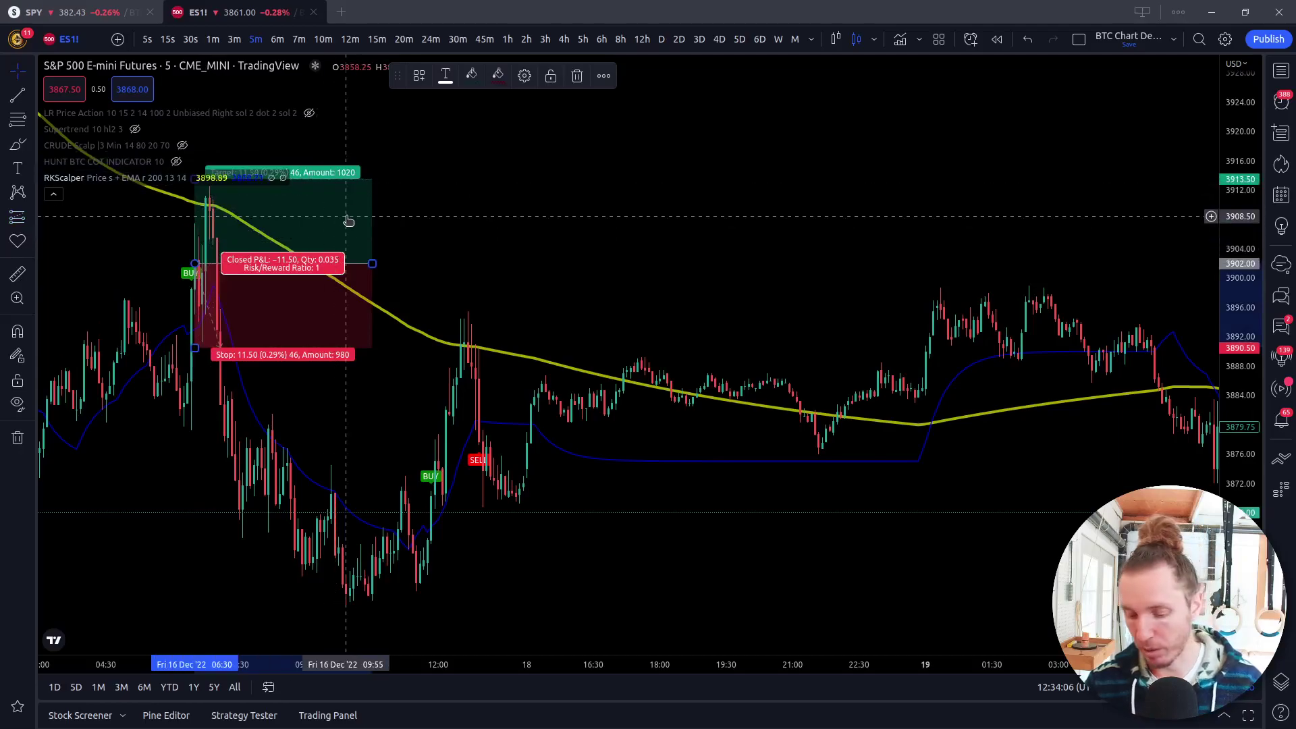
pyautogui.press('Delete')
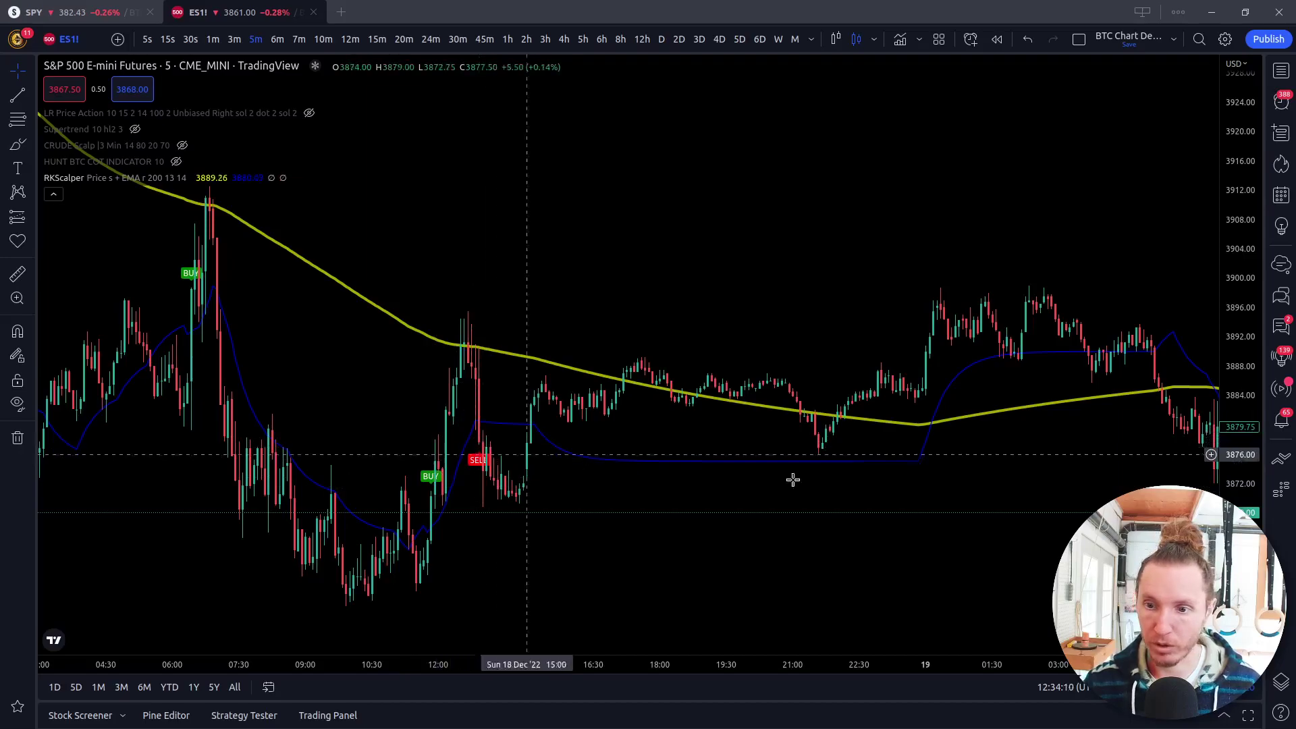
# Compare the RKScalper BUY and SELL labels with price action from 19 December back to 7 December.
pyautogui.moveTo(941, 543); pyautogui.dragTo(160, 544)
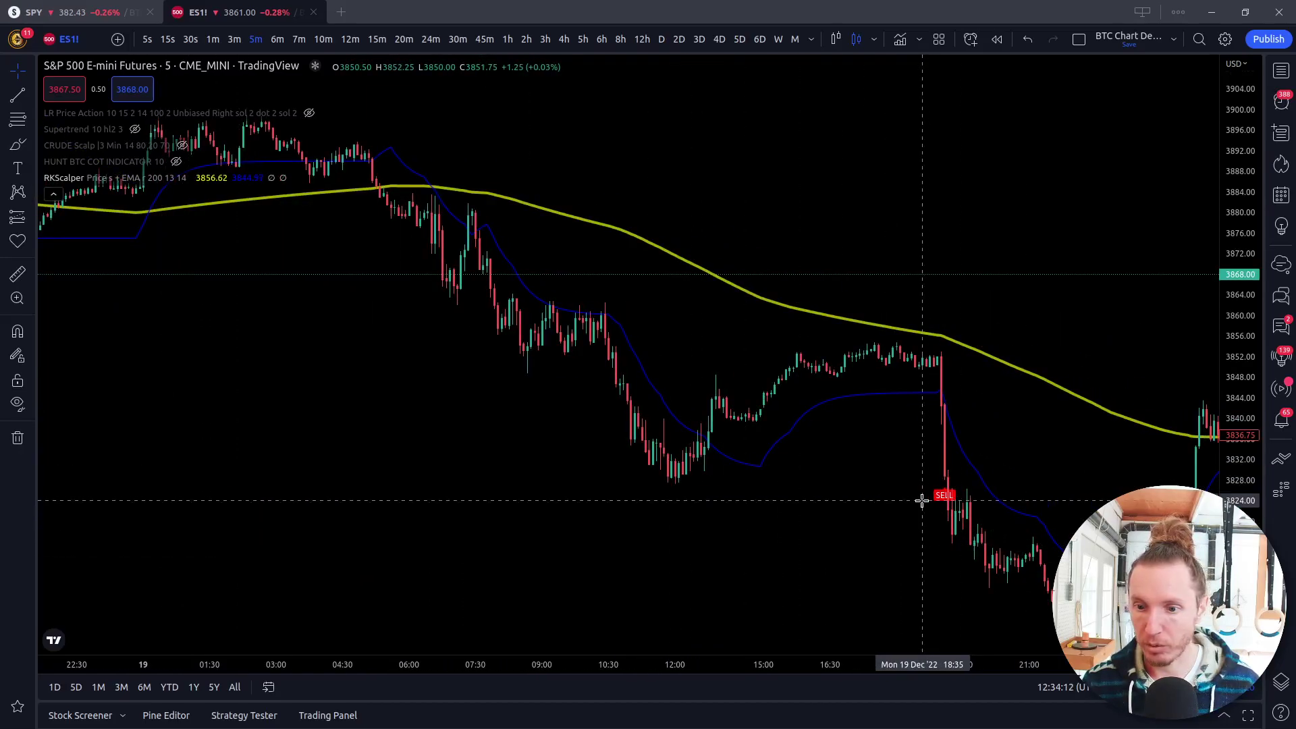
pyautogui.moveTo(385, 471); pyautogui.dragTo(837, 419)
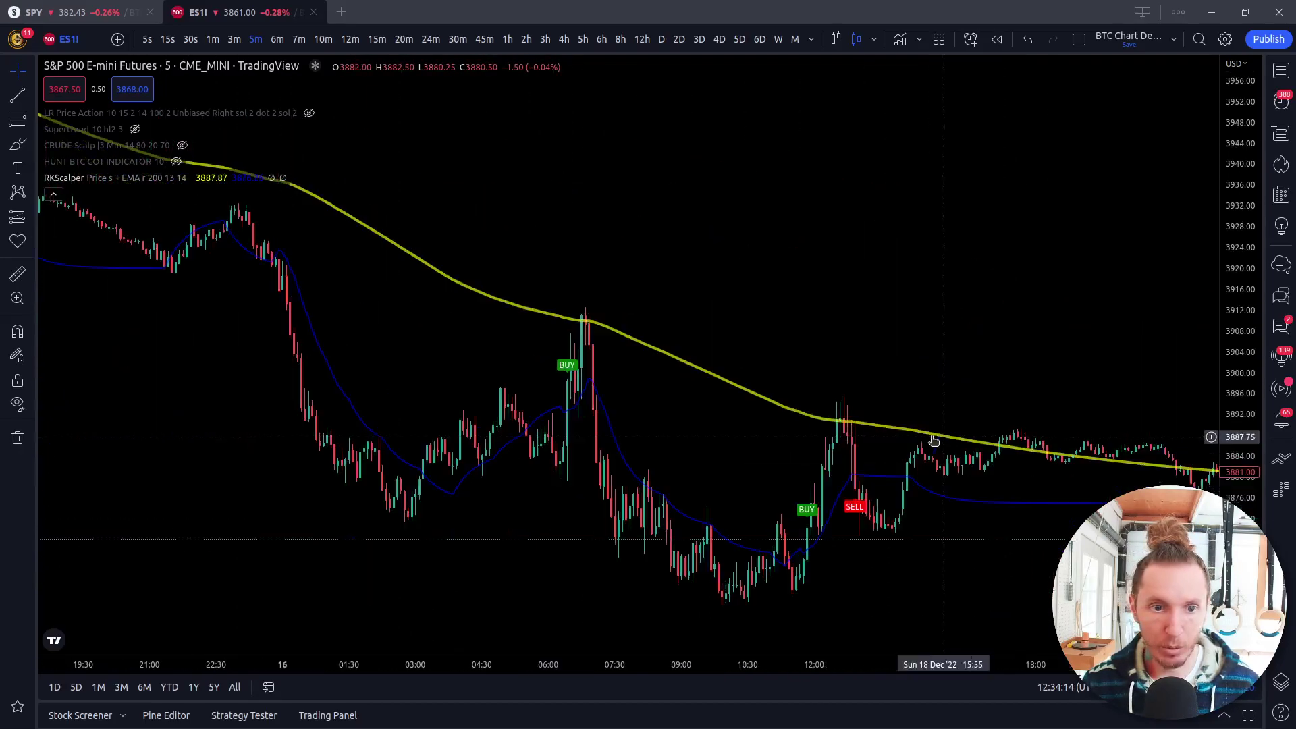
pyautogui.moveTo(396, 469); pyautogui.dragTo(948, 466)
pyautogui.moveTo(220, 463); pyautogui.dragTo(732, 390)
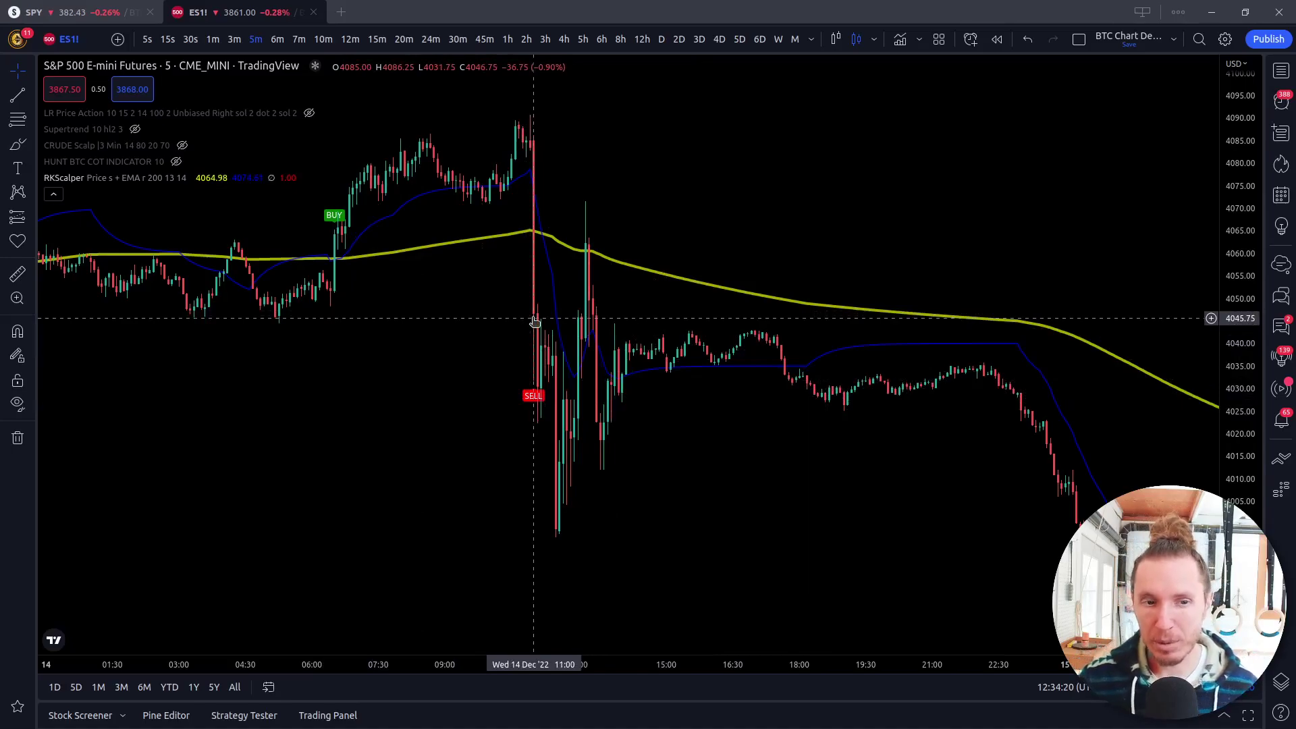
pyautogui.moveTo(174, 466); pyautogui.dragTo(821, 434)
pyautogui.moveTo(344, 473)
pyautogui.mouseDown()
pyautogui.moveTo(400, 472)
pyautogui.moveTo(775, 327)
pyautogui.mouseUp()
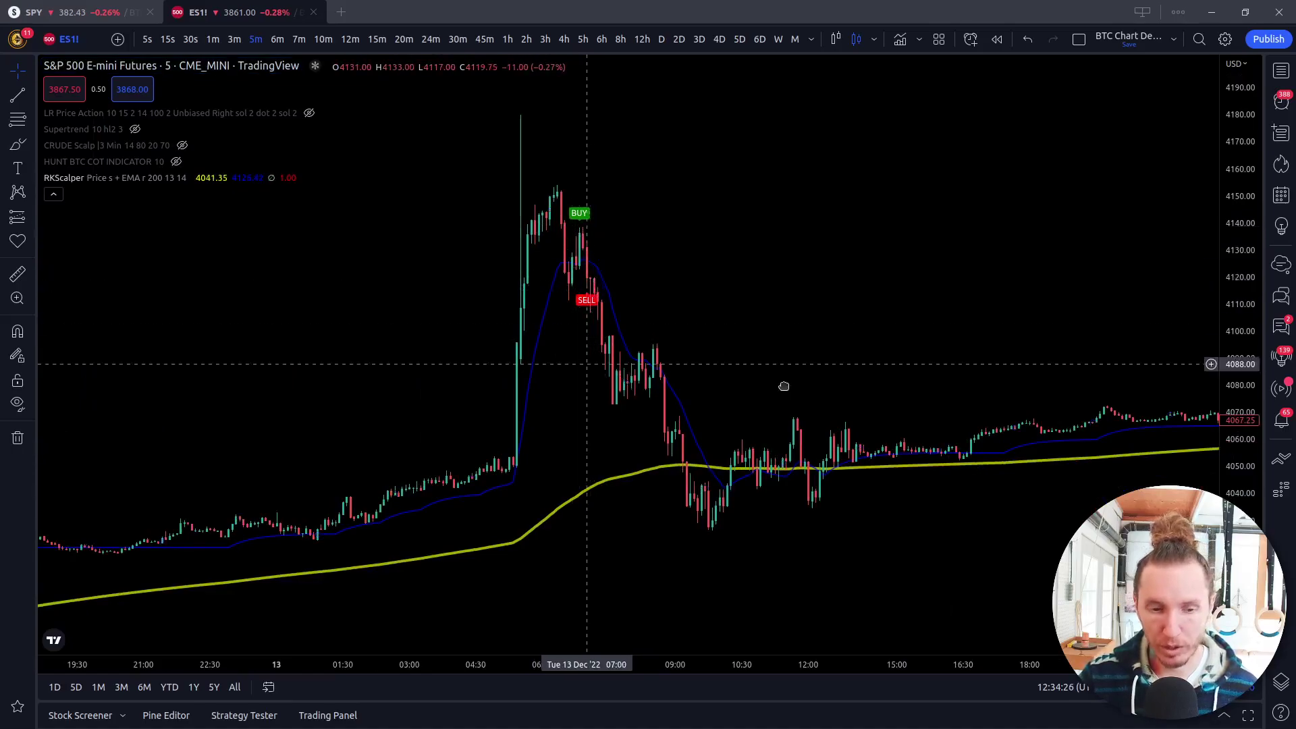
pyautogui.scroll(-5, 495, 610)
pyautogui.scroll(5, 504, 554)
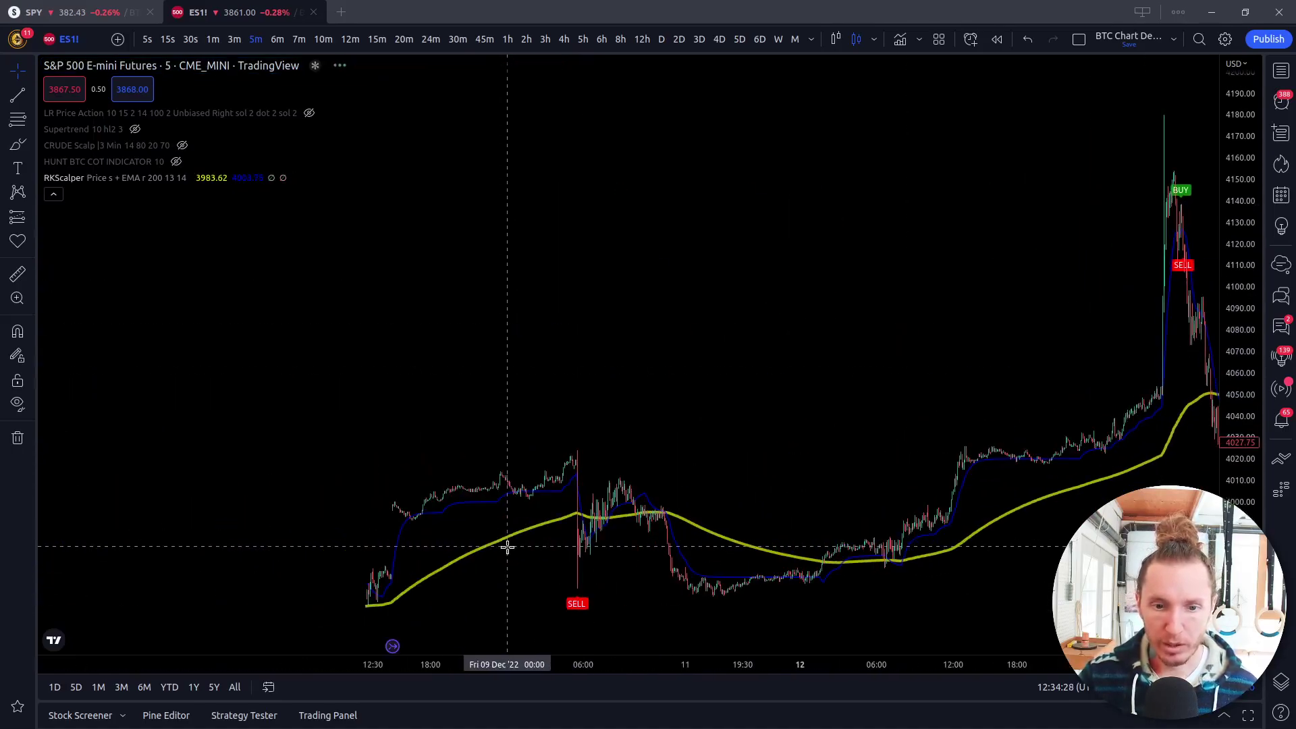
pyautogui.moveTo(769, 472); pyautogui.dragTo(869, 344)
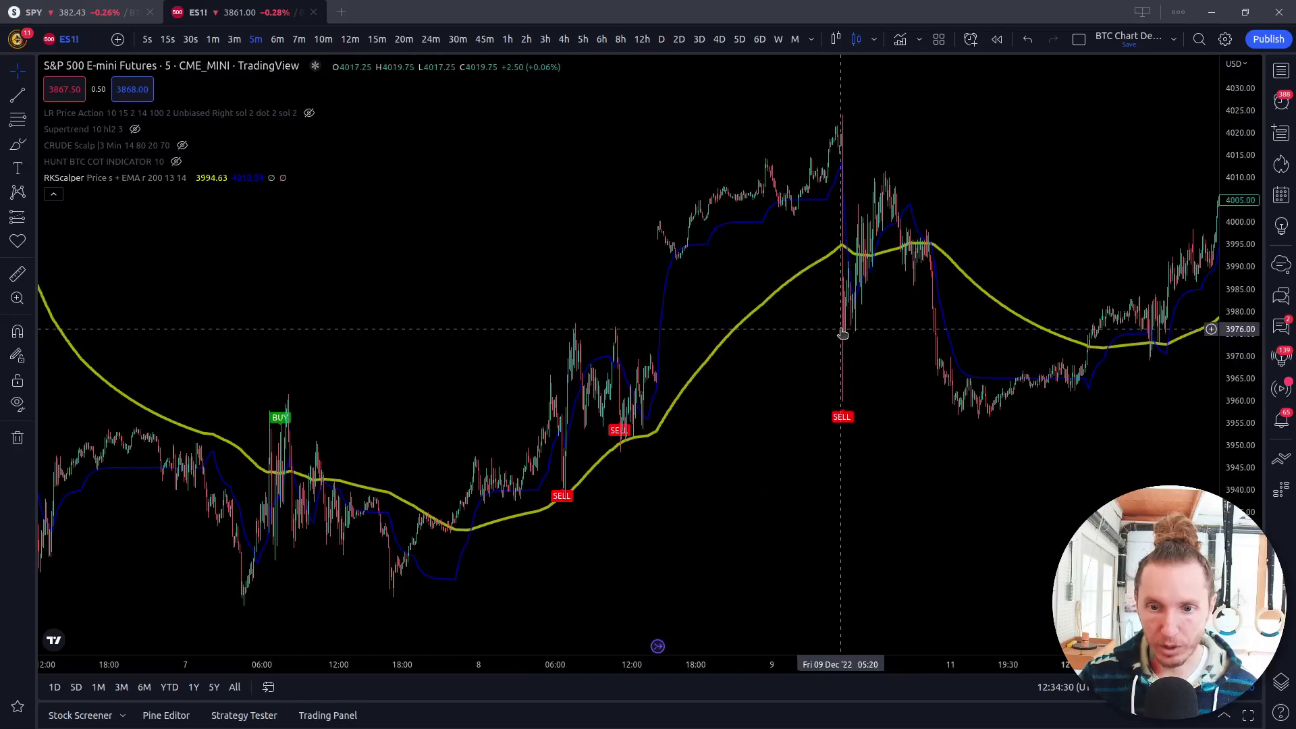
pyautogui.scroll(-2, 521, 449)
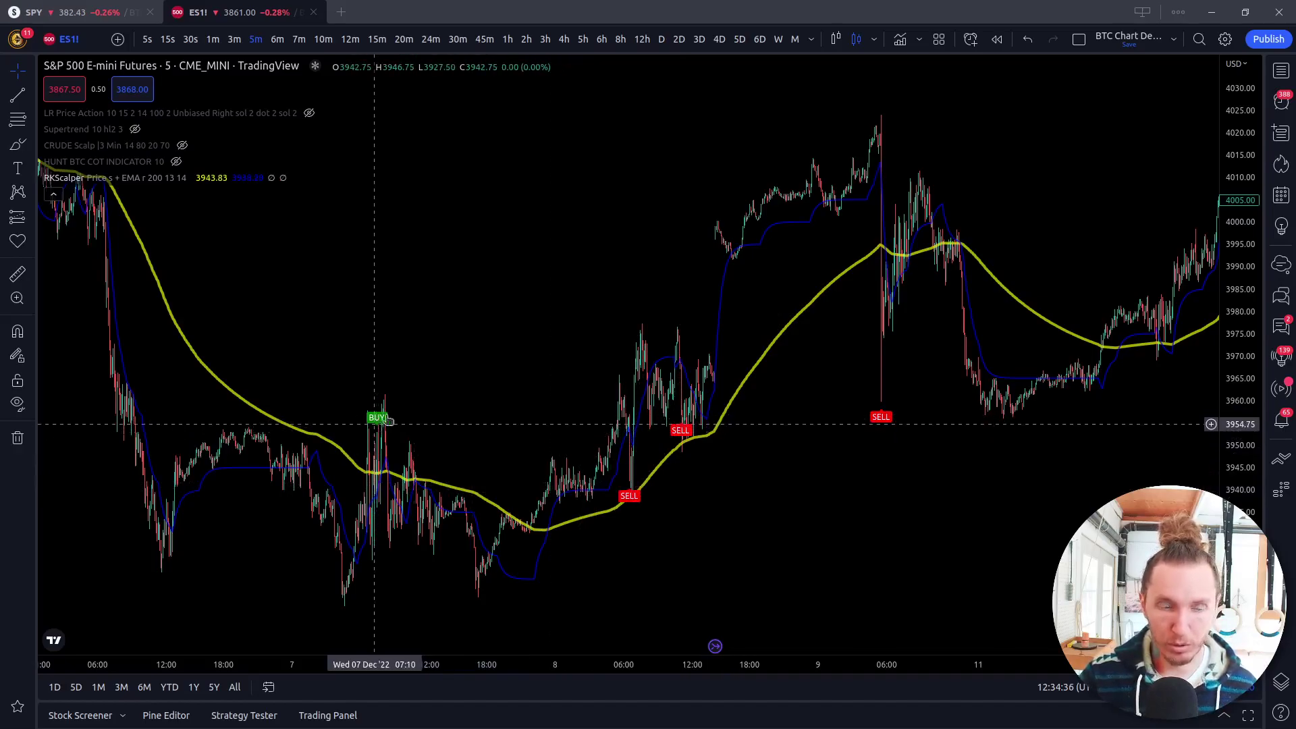
# Remove the RKScalper indicator, then briefly show the HUNT BTC COT INDICATOR and remove it as well.
pyautogui.click(236, 178)
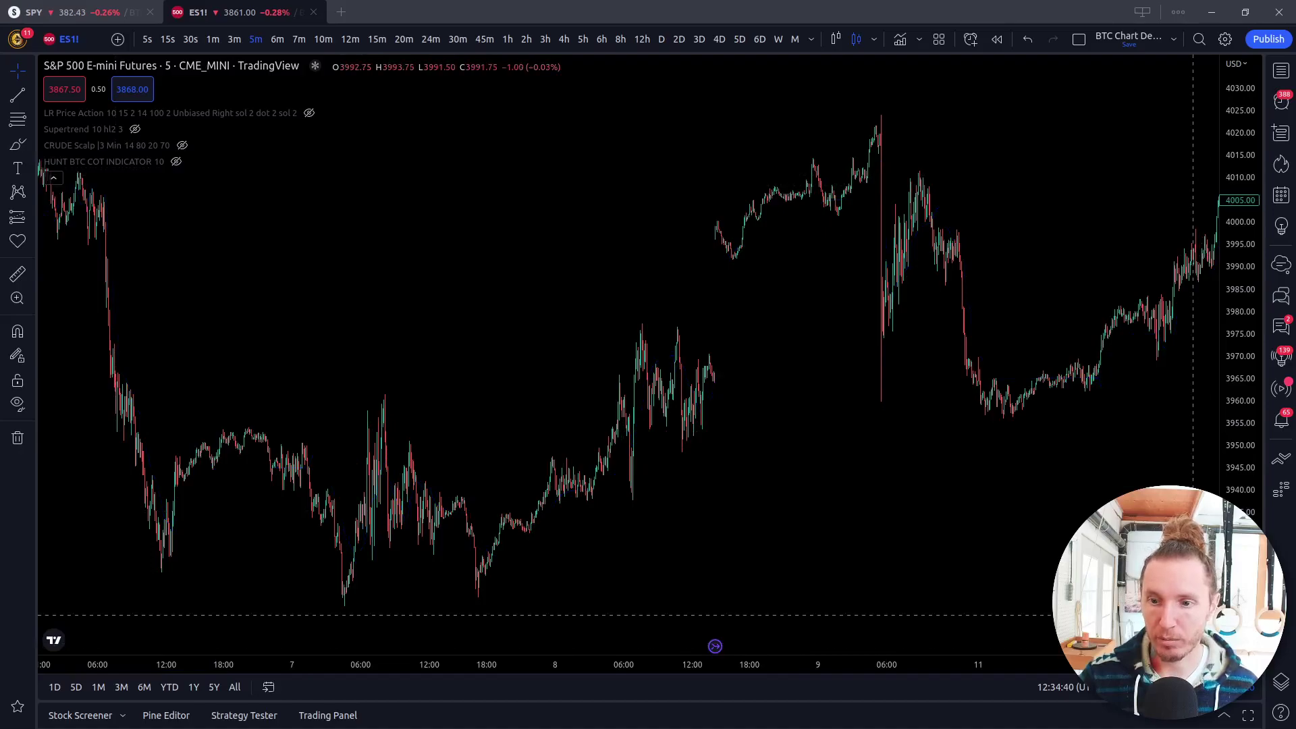
pyautogui.moveTo(127, 251); pyautogui.dragTo(212, 157)
pyautogui.click(175, 163)
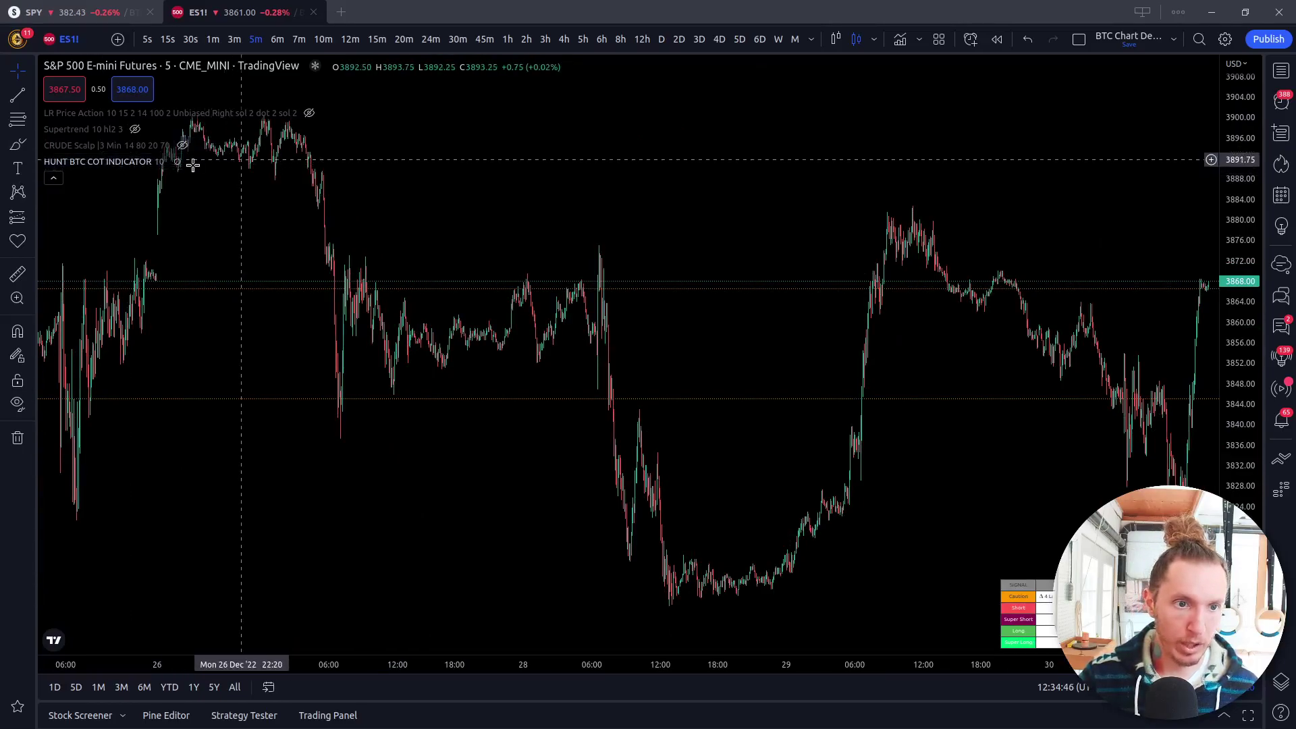
pyautogui.click(234, 162)
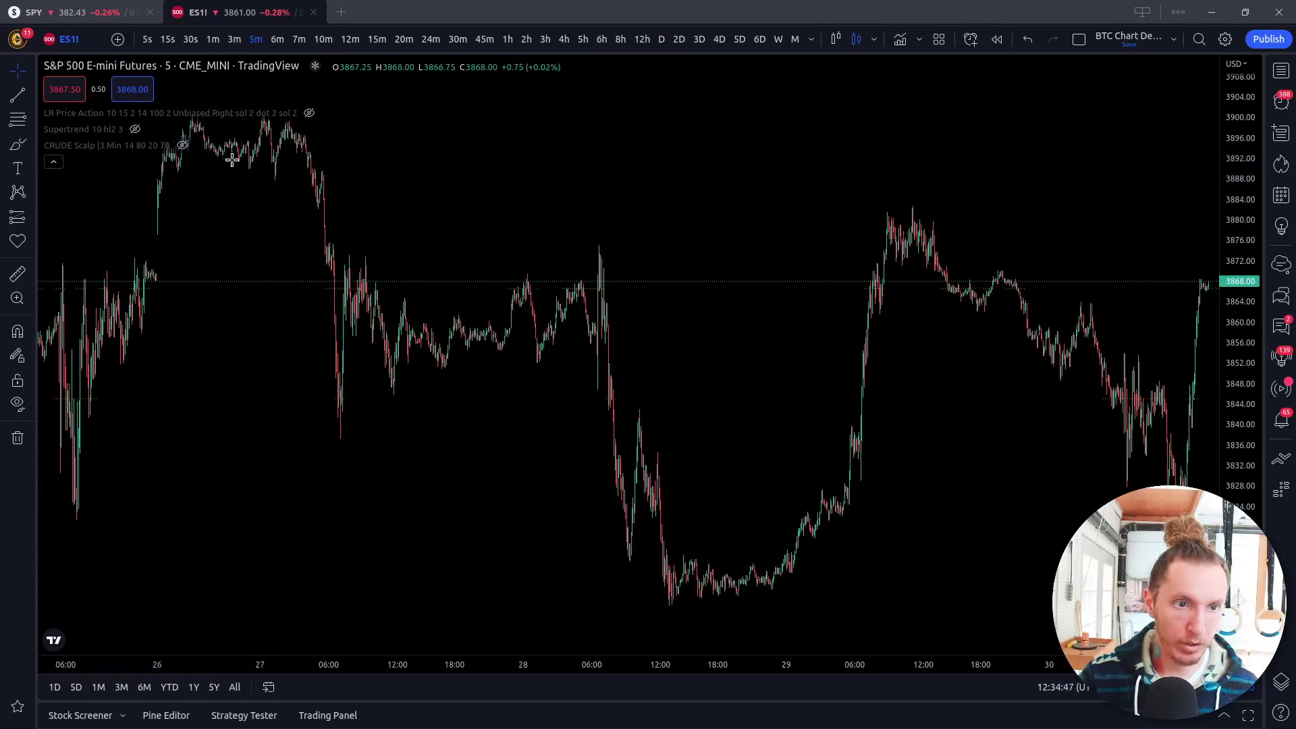
# Show the hidden CRUDE Scalp |3 Min indicator and inspect its coloured signal markers between 28 and 30 December.
pyautogui.click(183, 146)
pyautogui.scroll(5, 852, 538)
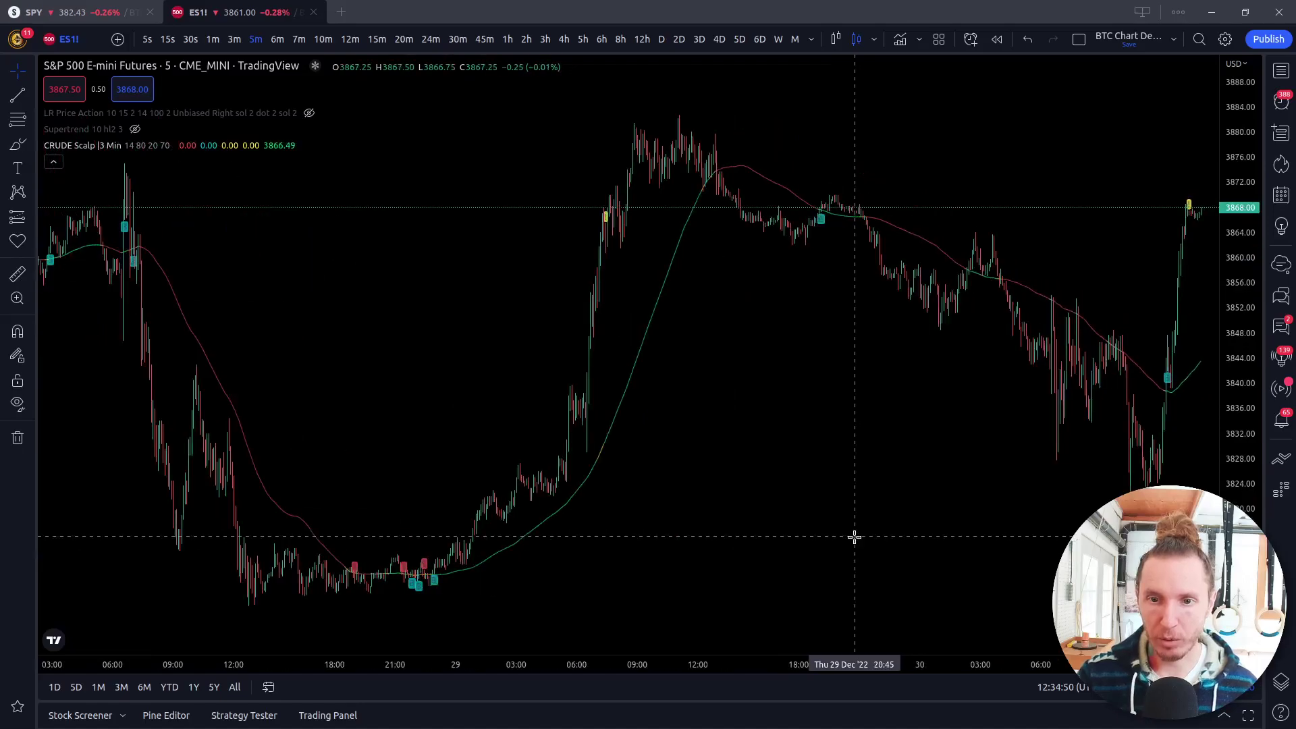
pyautogui.scroll(4, 855, 537)
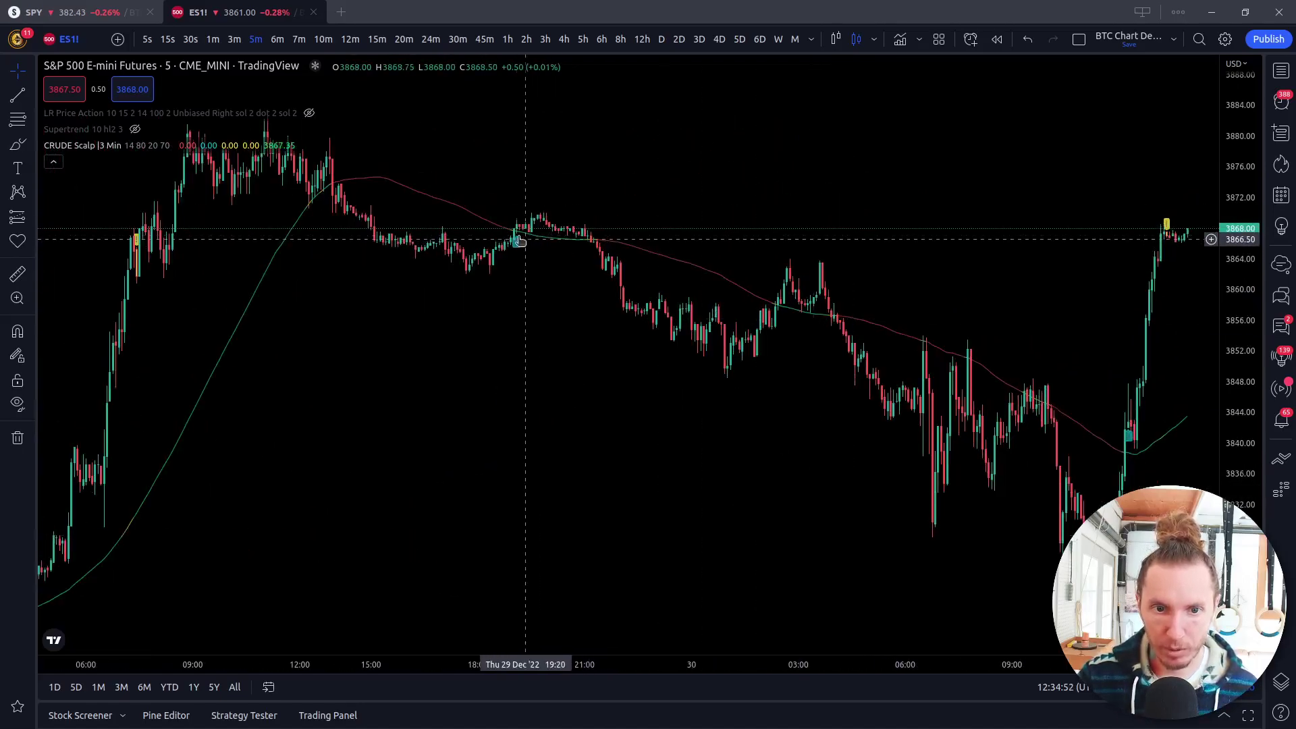
pyautogui.scroll(2, 514, 231)
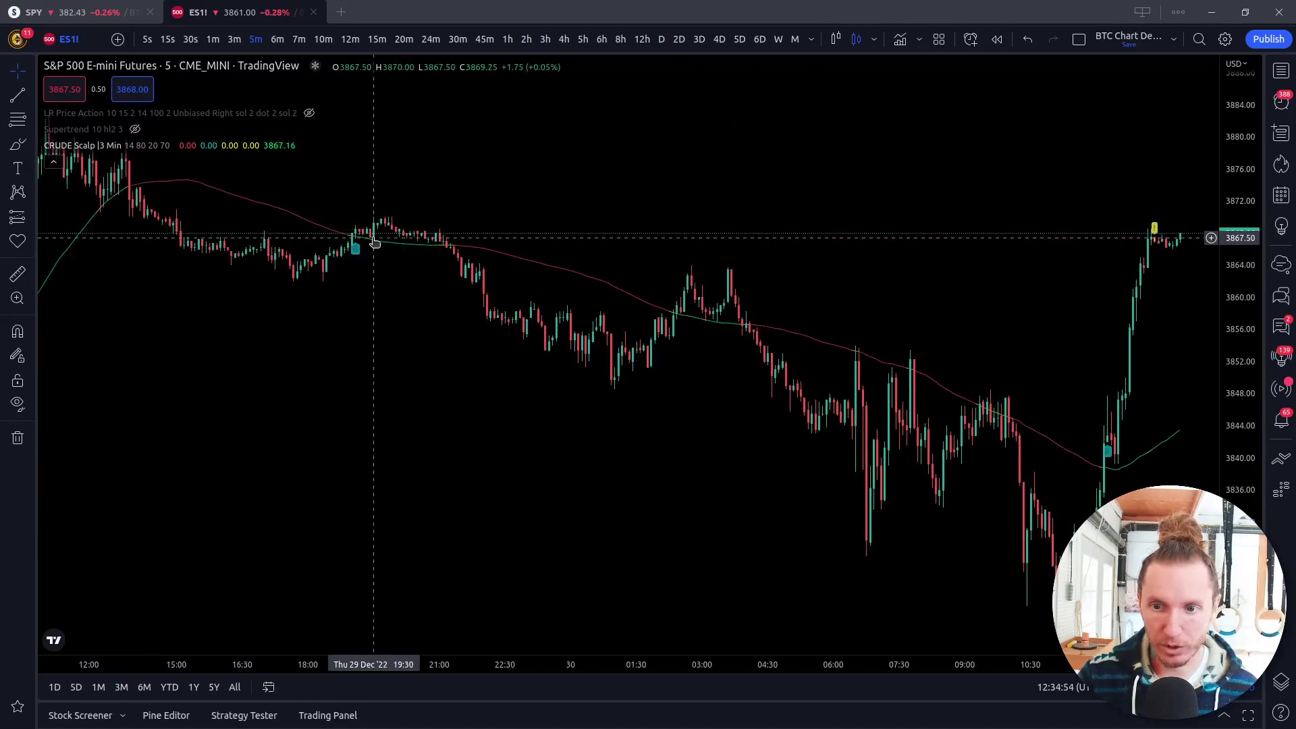
pyautogui.scroll(-5, 697, 440)
pyautogui.scroll(3, 922, 436)
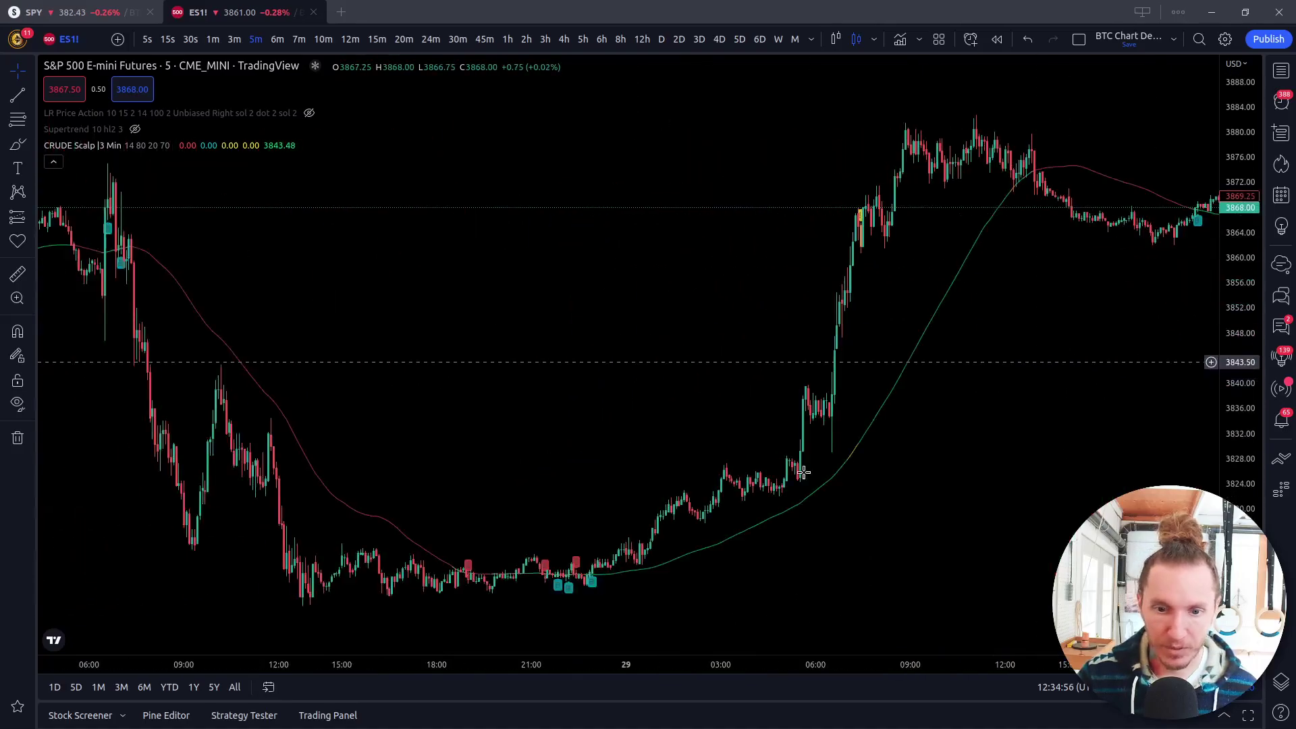
# Examine the CRUDE Scalp |3 Min signal markers against price action from 29 December back to 26 December.
pyautogui.scroll(4, 614, 579)
pyautogui.moveTo(611, 579); pyautogui.dragTo(1164, 478)
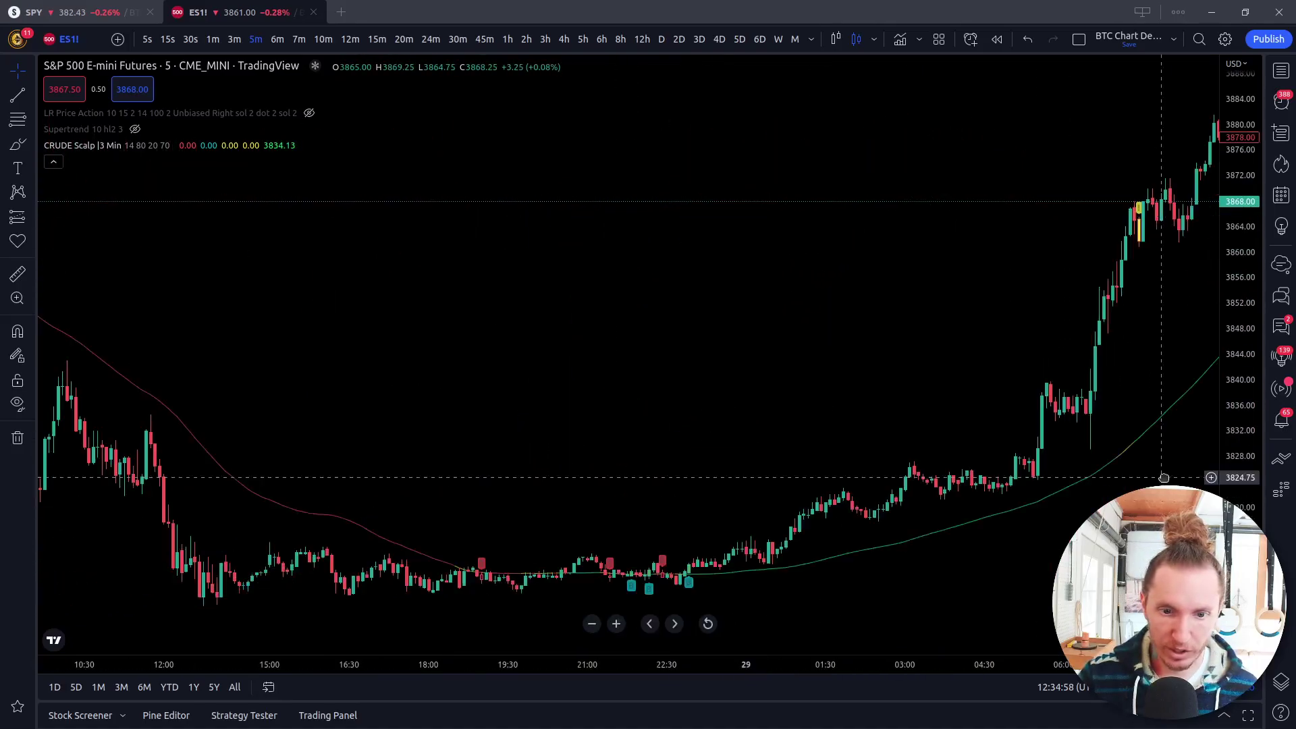
pyautogui.scroll(3, 428, 585)
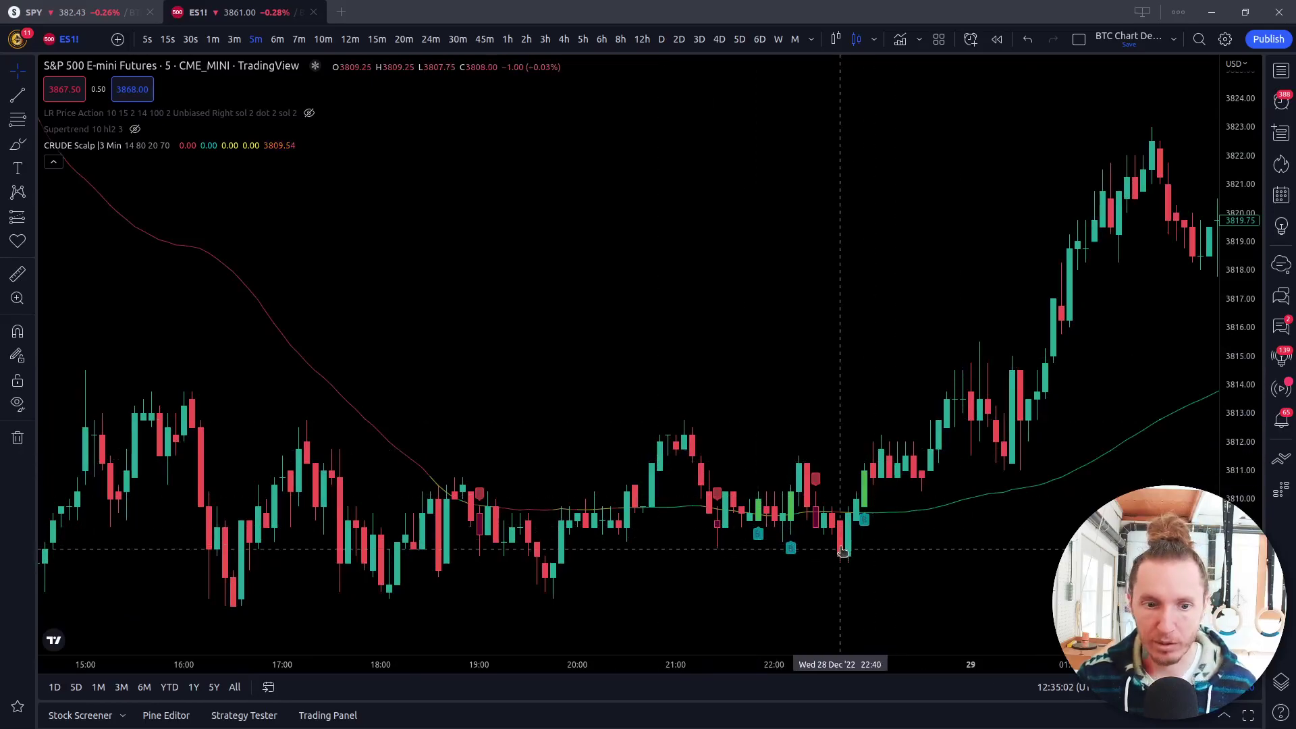
pyautogui.scroll(-5, 838, 533)
pyautogui.moveTo(493, 376); pyautogui.dragTo(836, 290)
pyautogui.scroll(3, 836, 289)
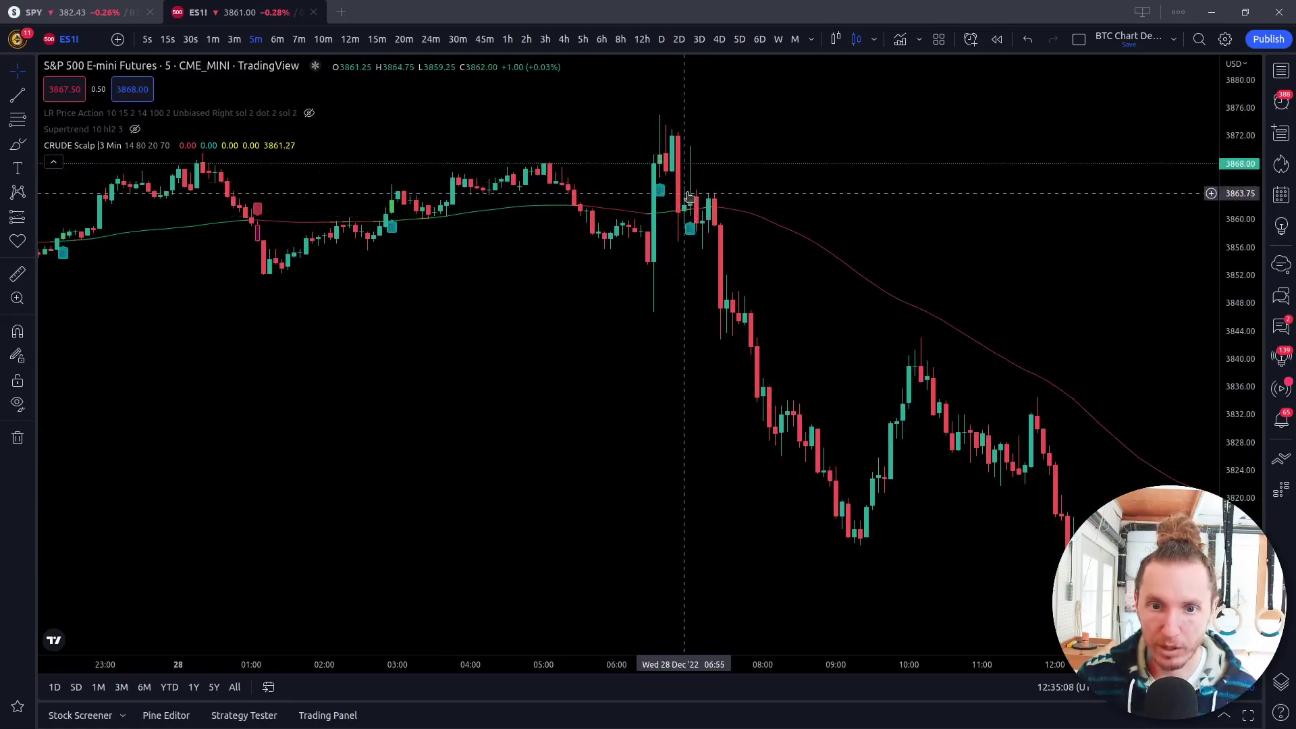
pyautogui.moveTo(403, 281); pyautogui.dragTo(727, 216)
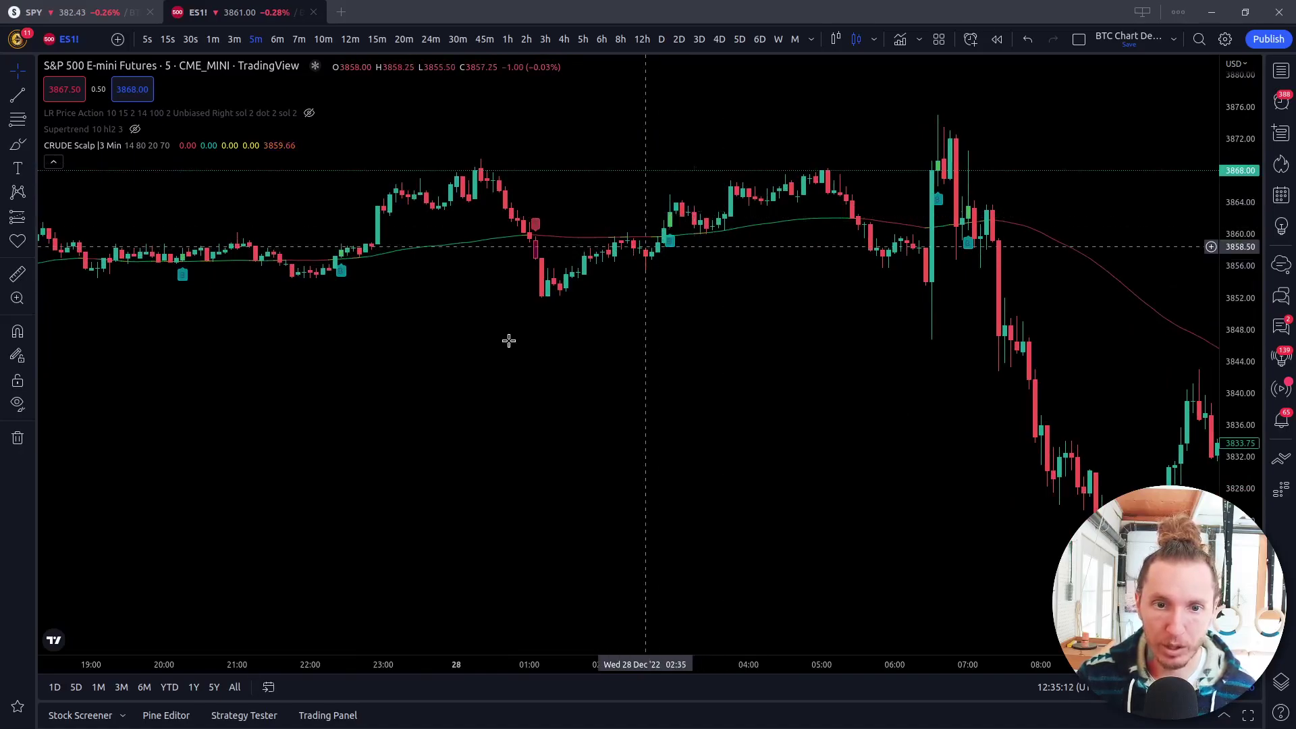
pyautogui.hscroll(-3, 743, 338)
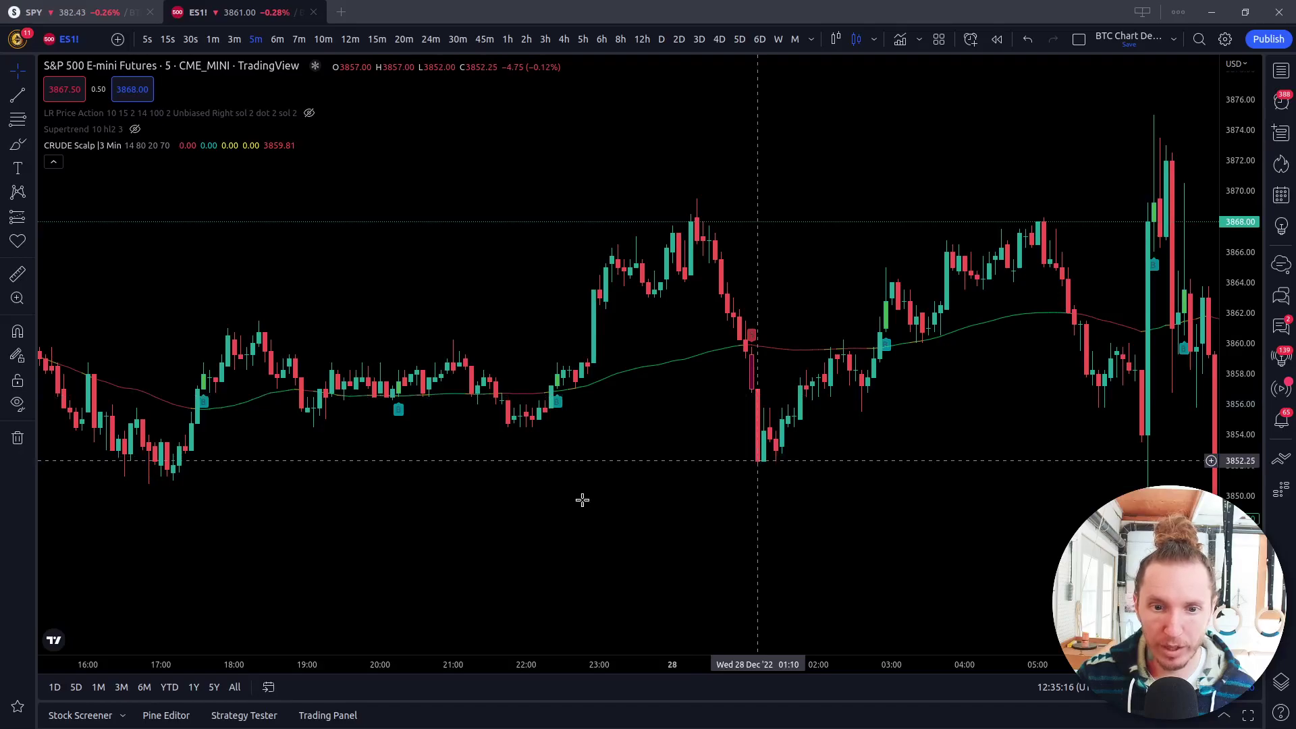
pyautogui.moveTo(583, 499); pyautogui.dragTo(759, 363)
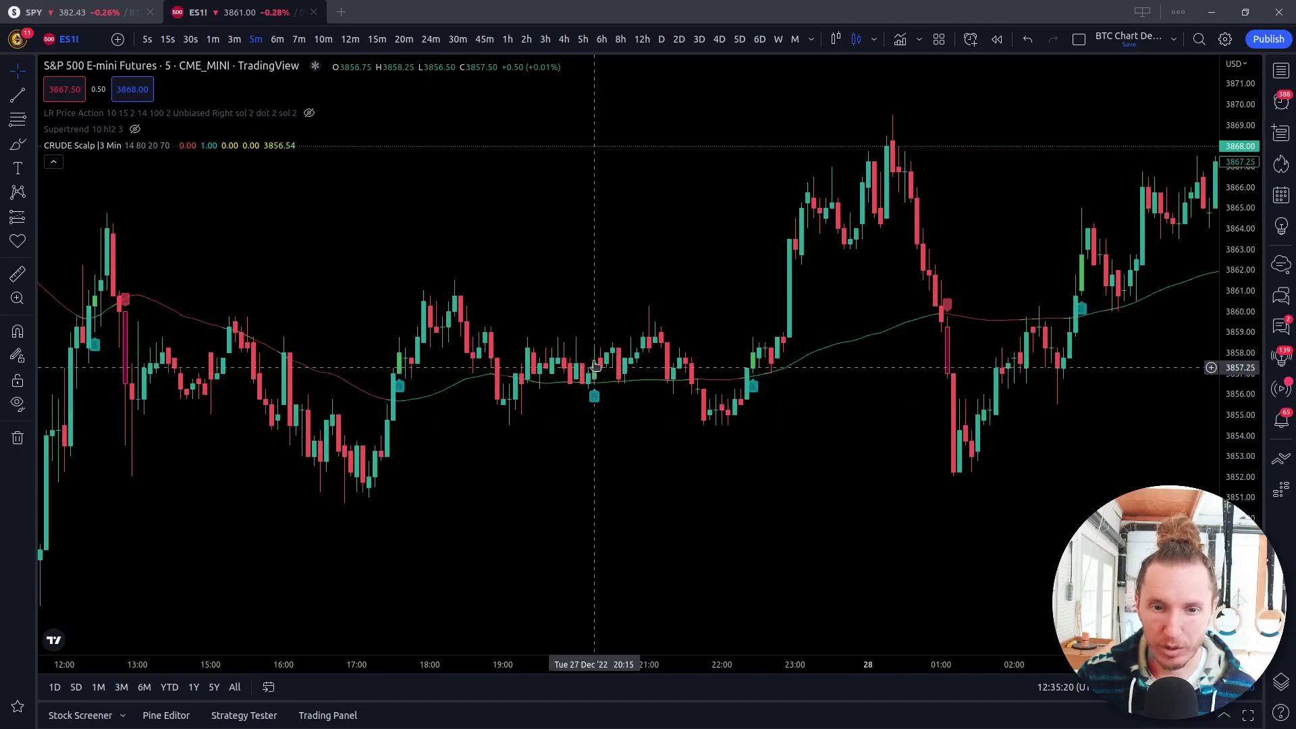
pyautogui.moveTo(449, 489); pyautogui.dragTo(810, 432)
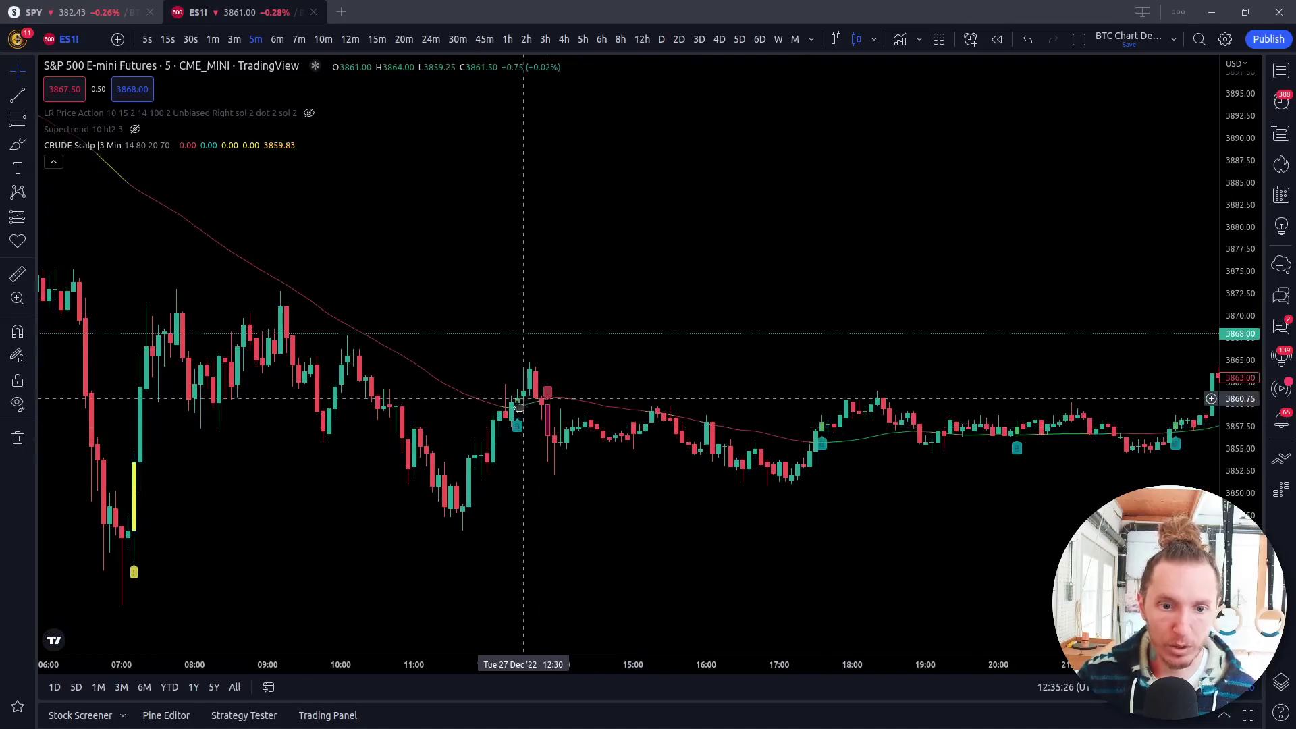
pyautogui.moveTo(442, 405); pyautogui.dragTo(820, 422)
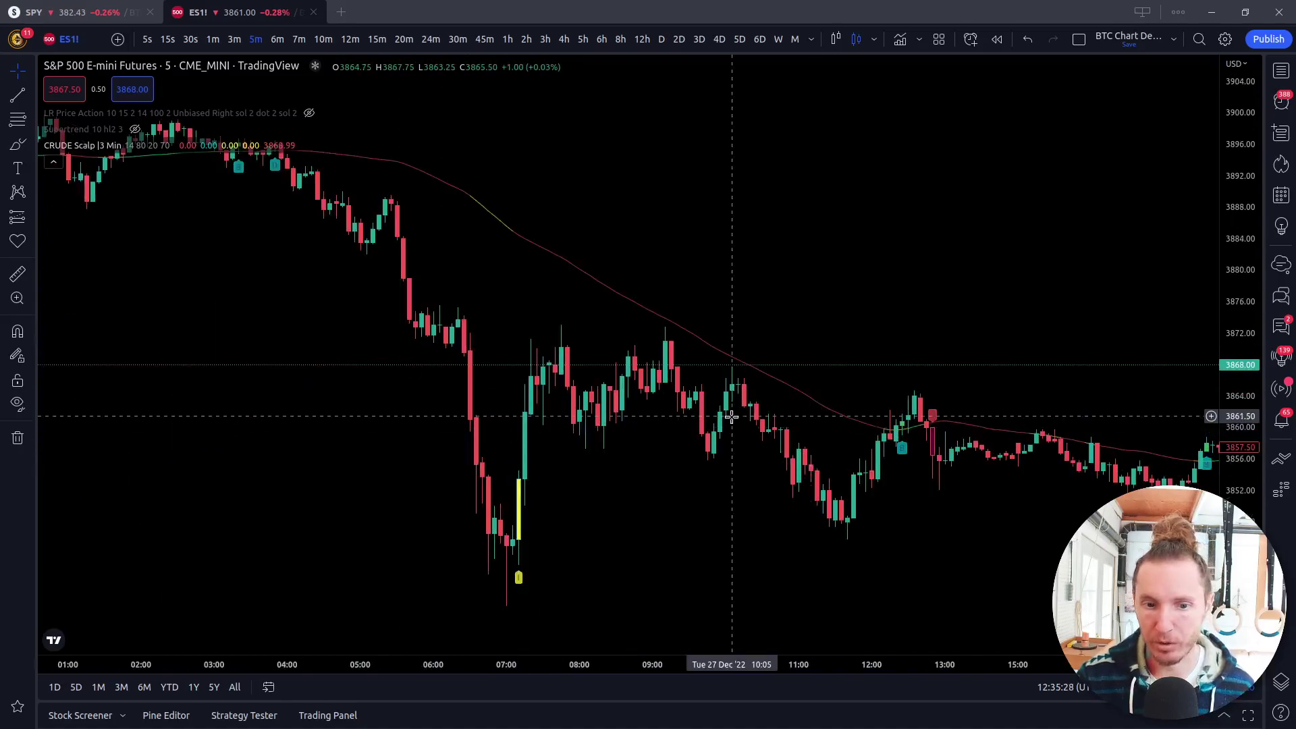
pyautogui.scroll(-5, 712, 463)
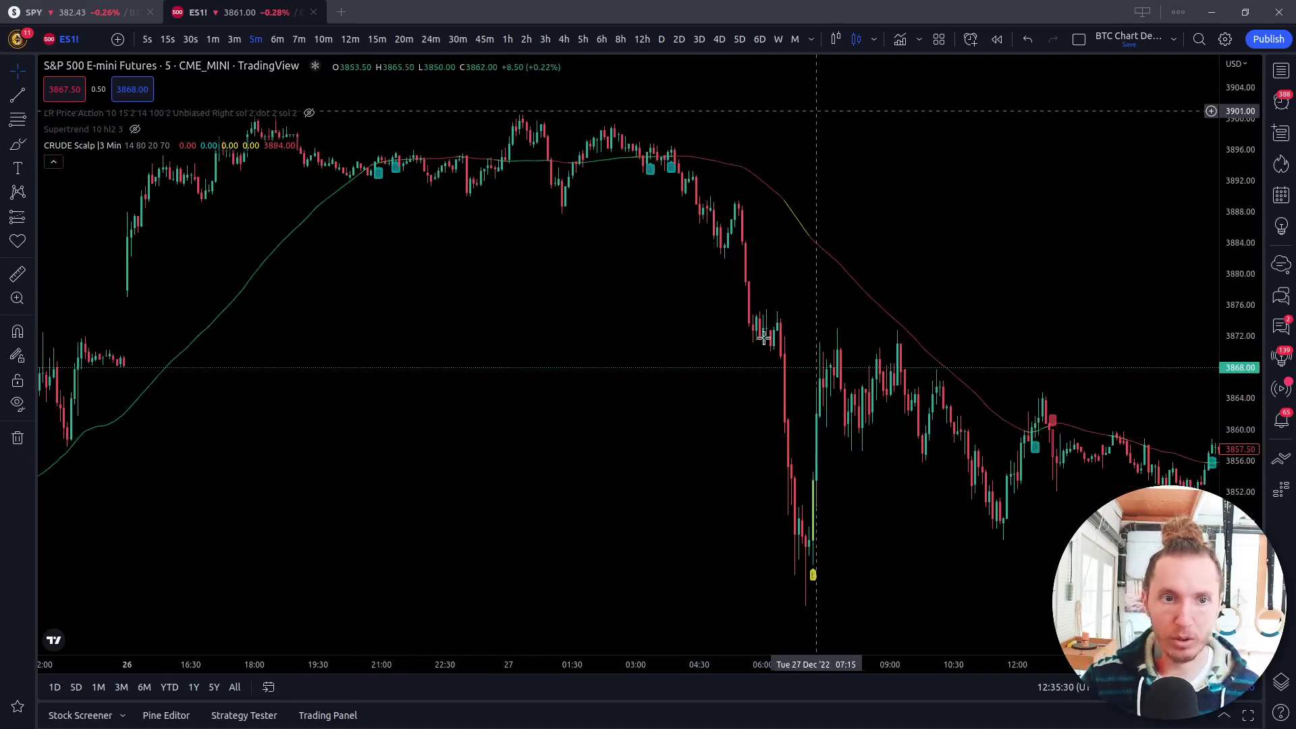
pyautogui.scroll(-3, 763, 338)
# Remove the CRUDE Scalp |3 Min indicator, show the hidden Supertrend and review its Buy and Sell labels up to the latest bars.
pyautogui.moveTo(164, 147)
pyautogui.click(238, 145)
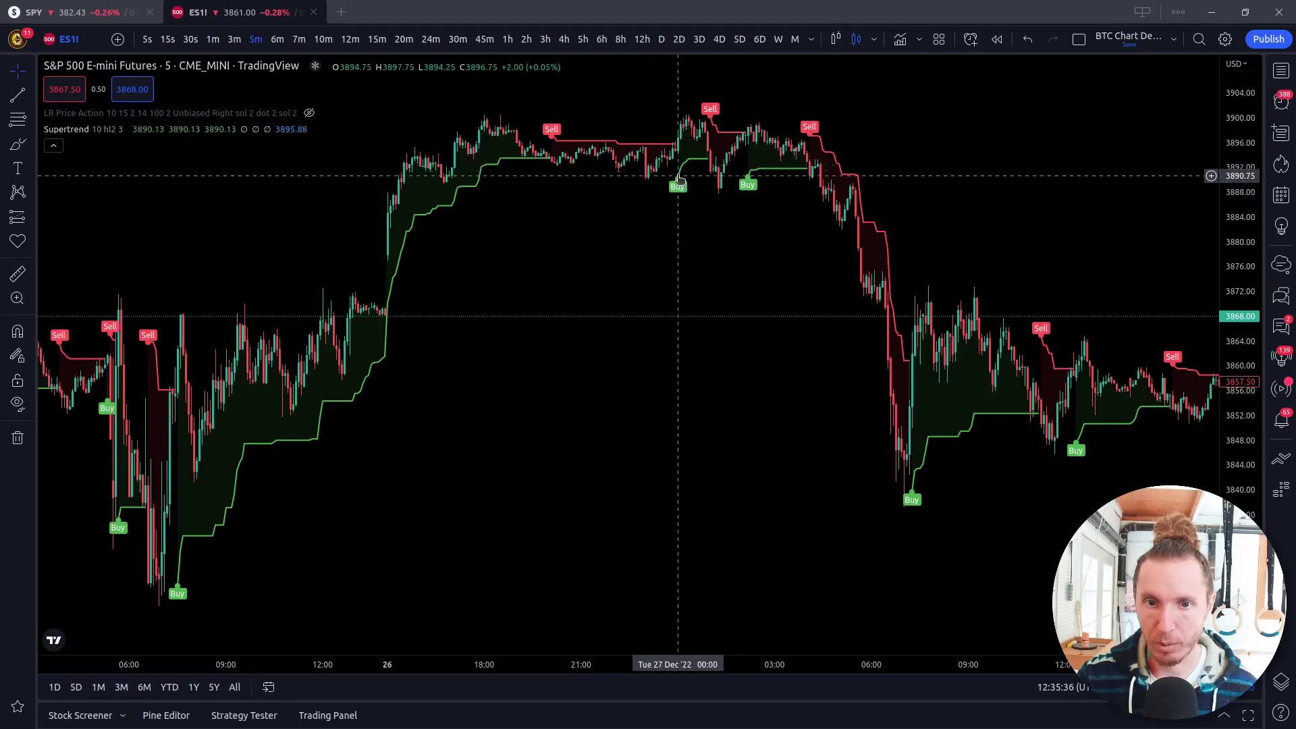
pyautogui.scroll(2, 790, 232)
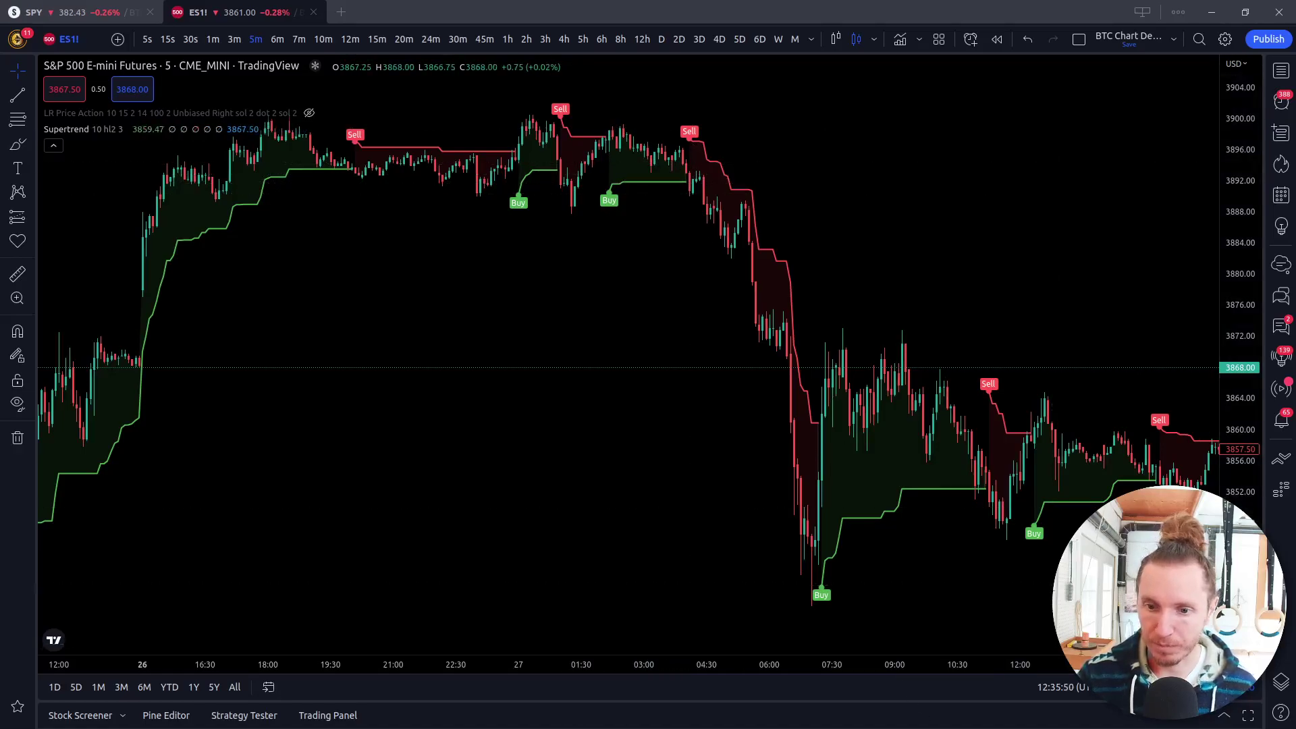
pyautogui.hscroll(10, 270, 405)
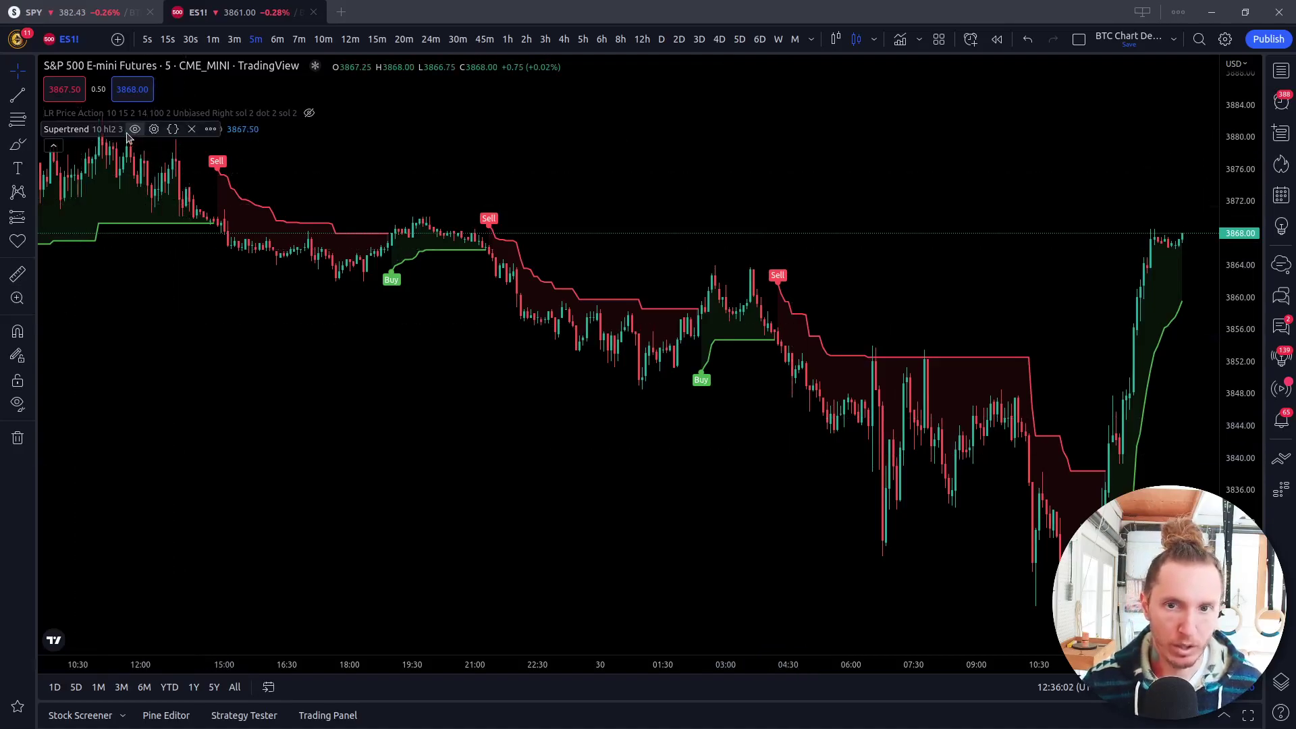
# Search the indicator library for "ema" and add the Moving Average Exponential to the chart.
pyautogui.click(900, 39)
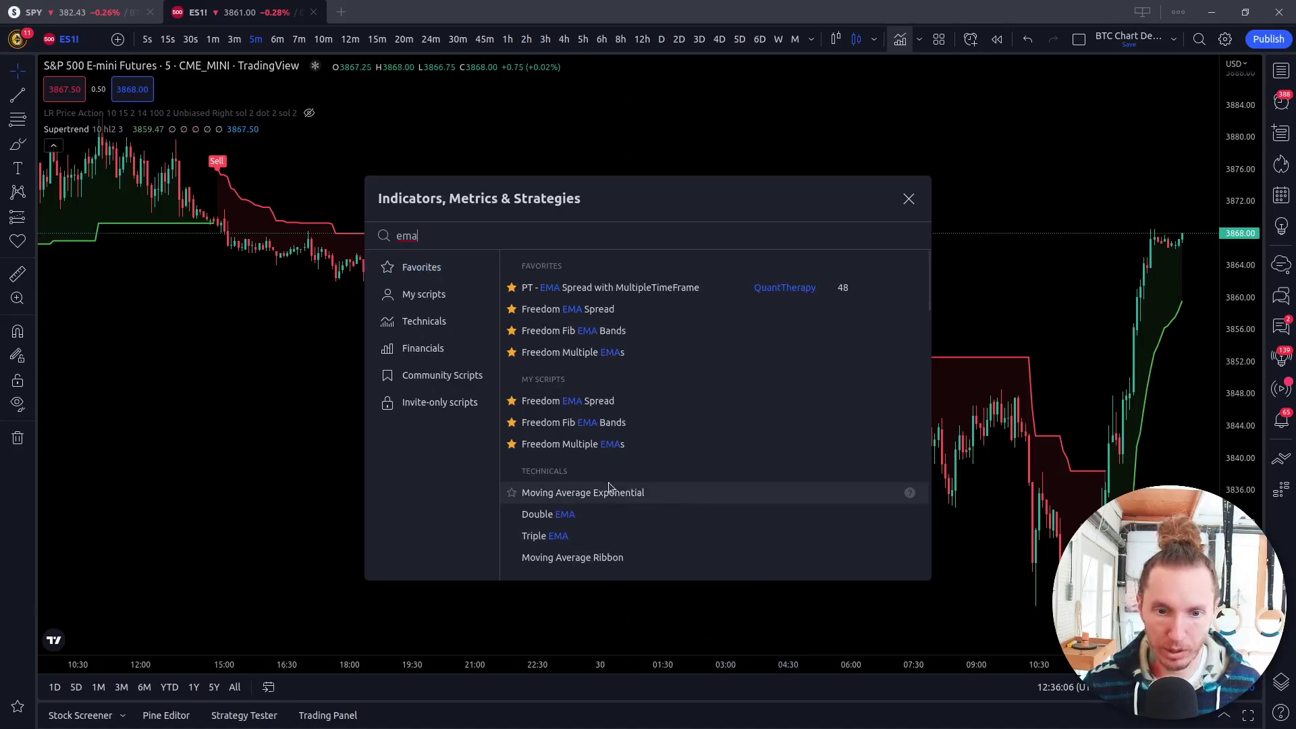
pyautogui.scroll(-1, 608, 473)
pyautogui.click(611, 456)
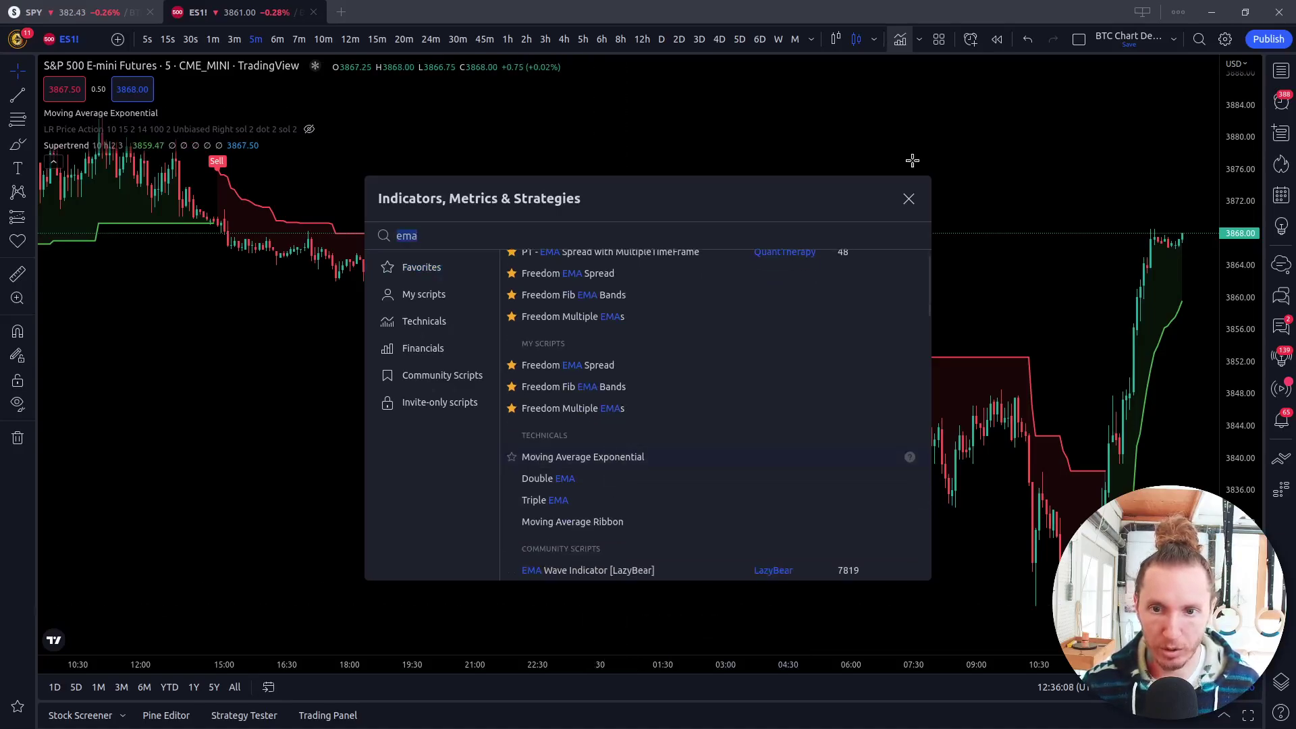
# Style the EMA line white with the second thickness and set its length to 50.
pyautogui.click(159, 146)
pyautogui.click(654, 318)
pyautogui.click(645, 345)
pyautogui.click(696, 566)
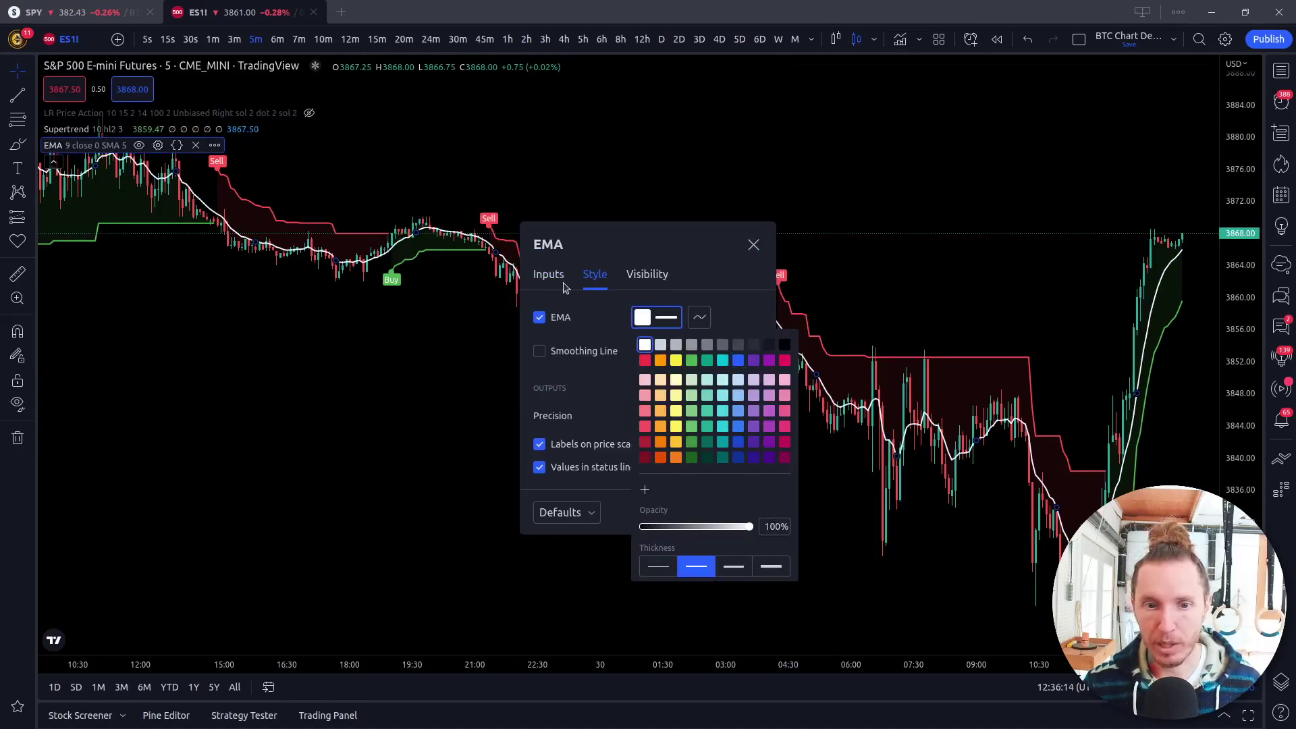
pyautogui.click(548, 274)
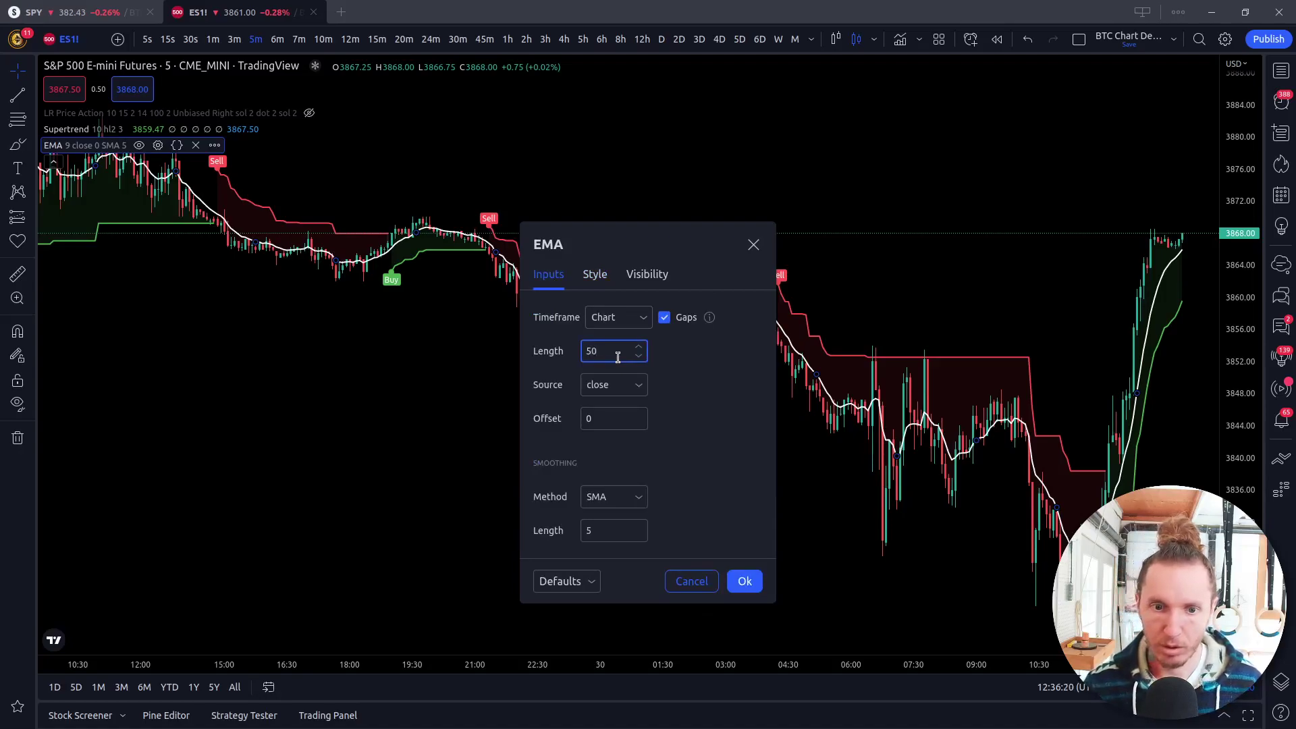
pyautogui.click(744, 580)
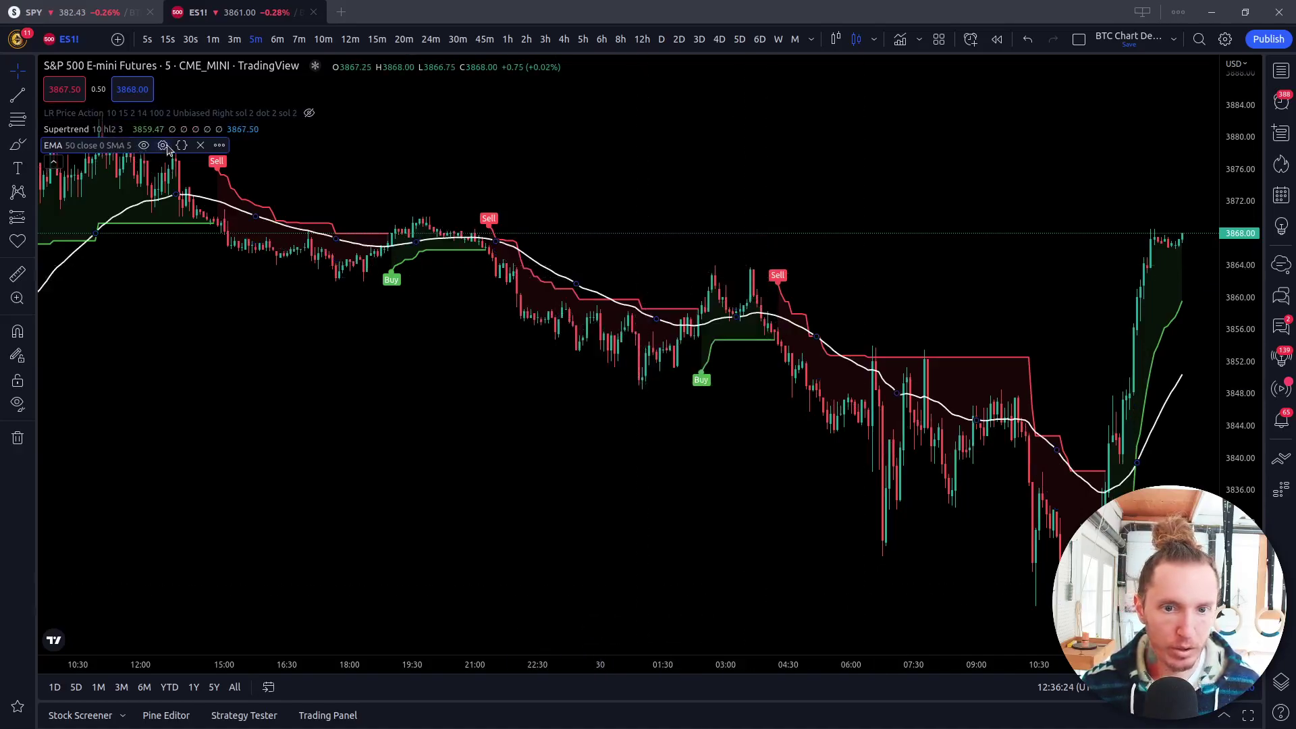
# Set the EMA's length to 100.
pyautogui.click(163, 146)
pyautogui.click(687, 546)
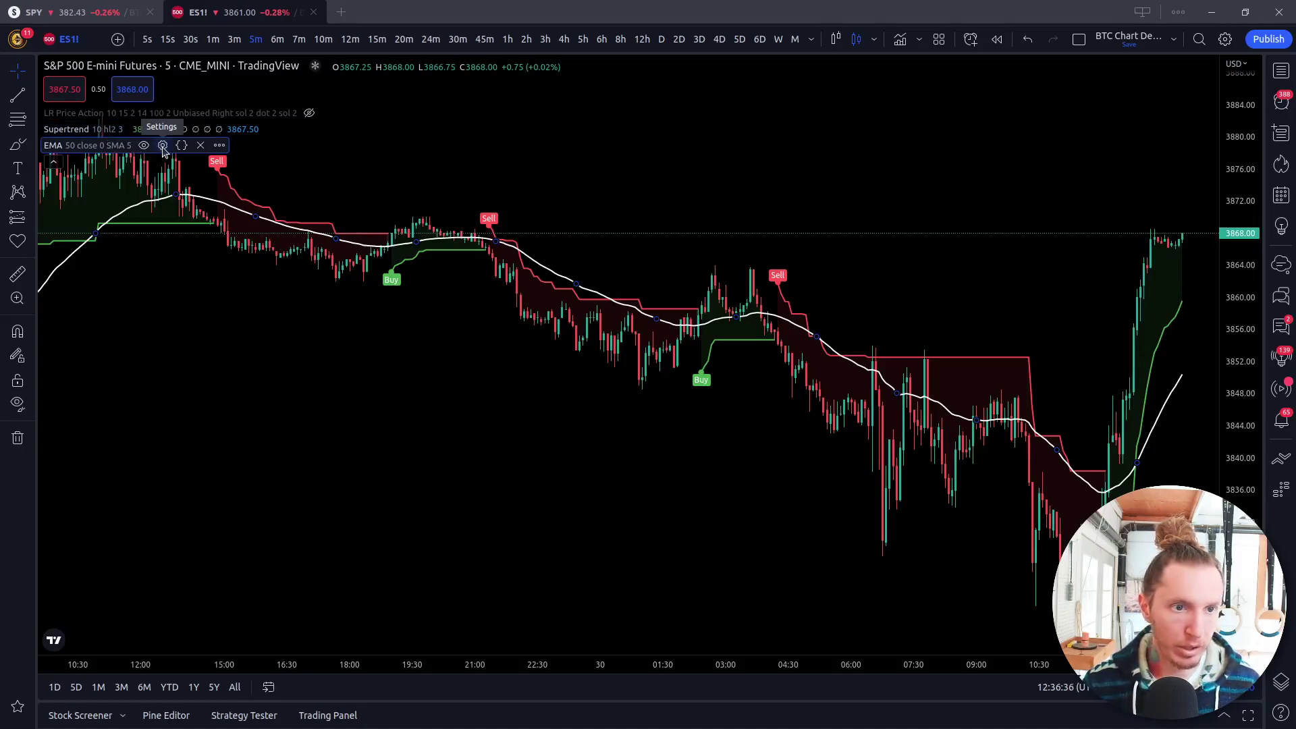
pyautogui.click(162, 146)
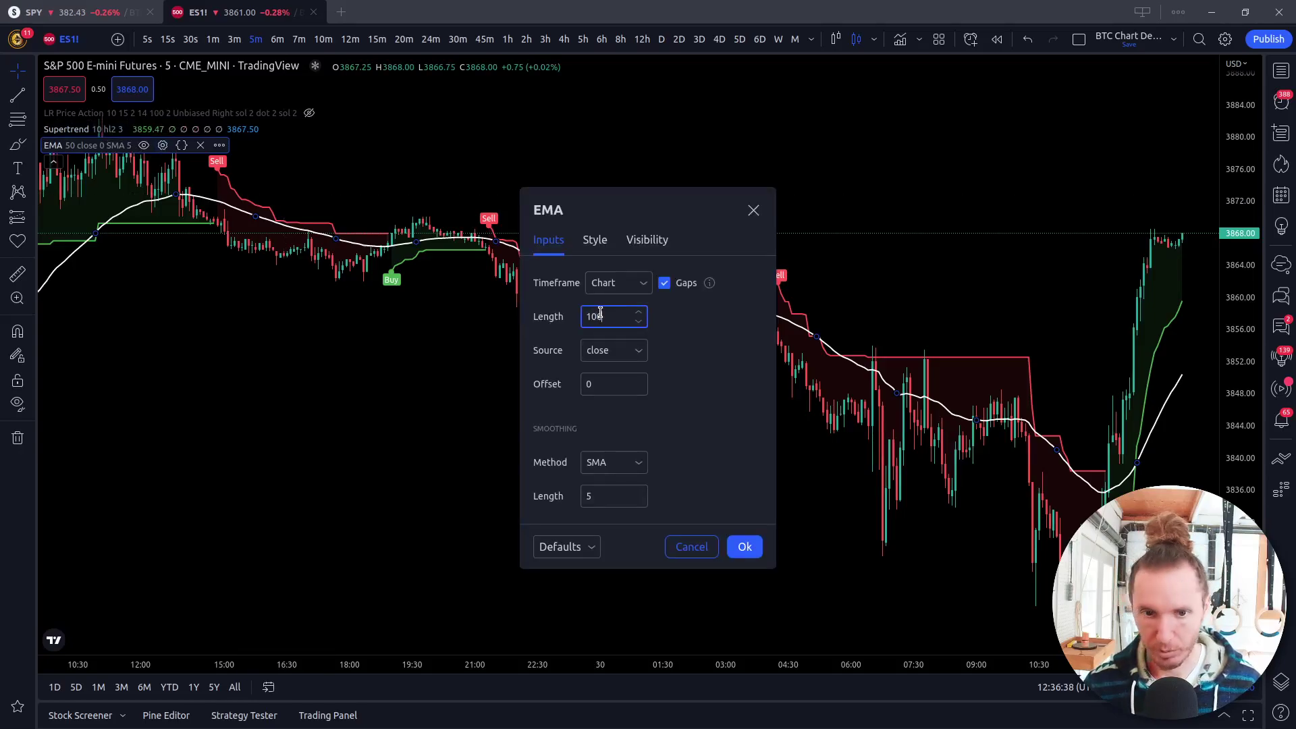
pyautogui.write('100')
pyautogui.click(745, 547)
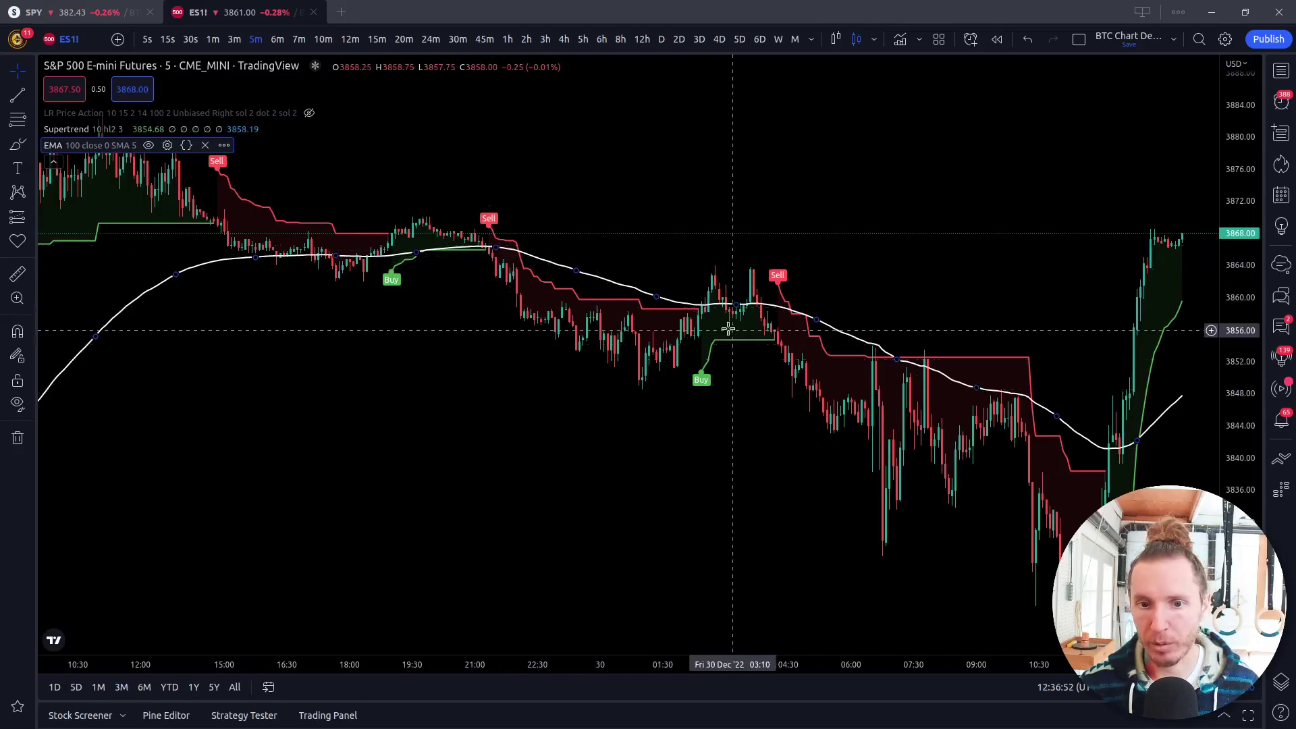
# Compare the Supertrend Buy and Sell labels with the 100 EMA on 30 December and the evening of 29 December.
pyautogui.scroll(2, 716, 330)
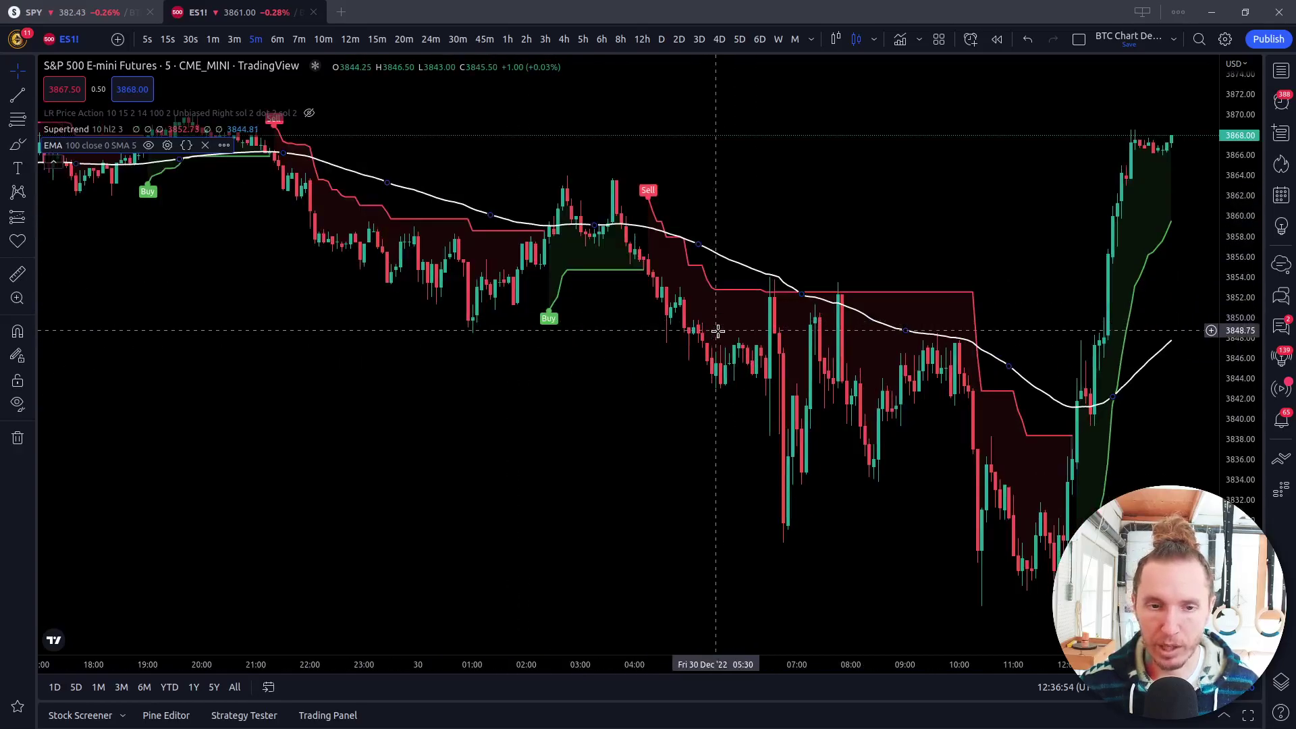
pyautogui.scroll(1, 614, 336)
pyautogui.scroll(1, 614, 336)
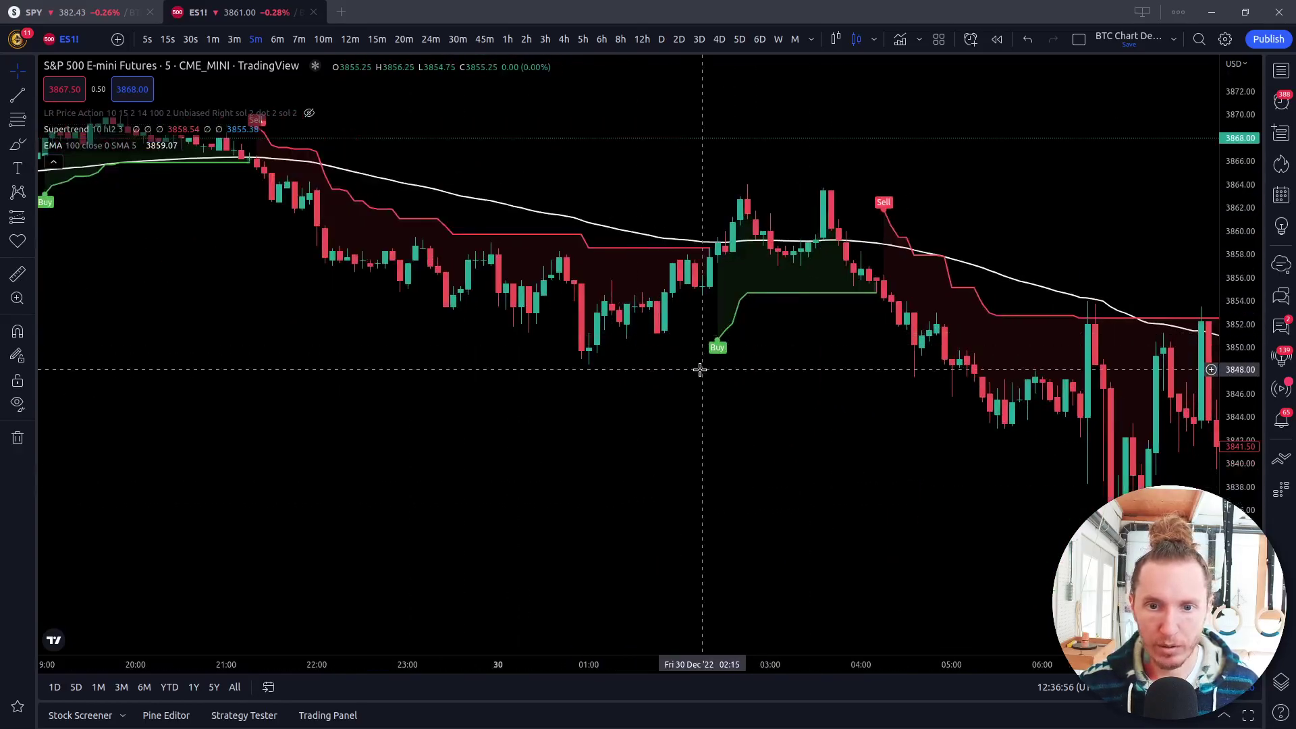
pyautogui.scroll(1, 682, 342)
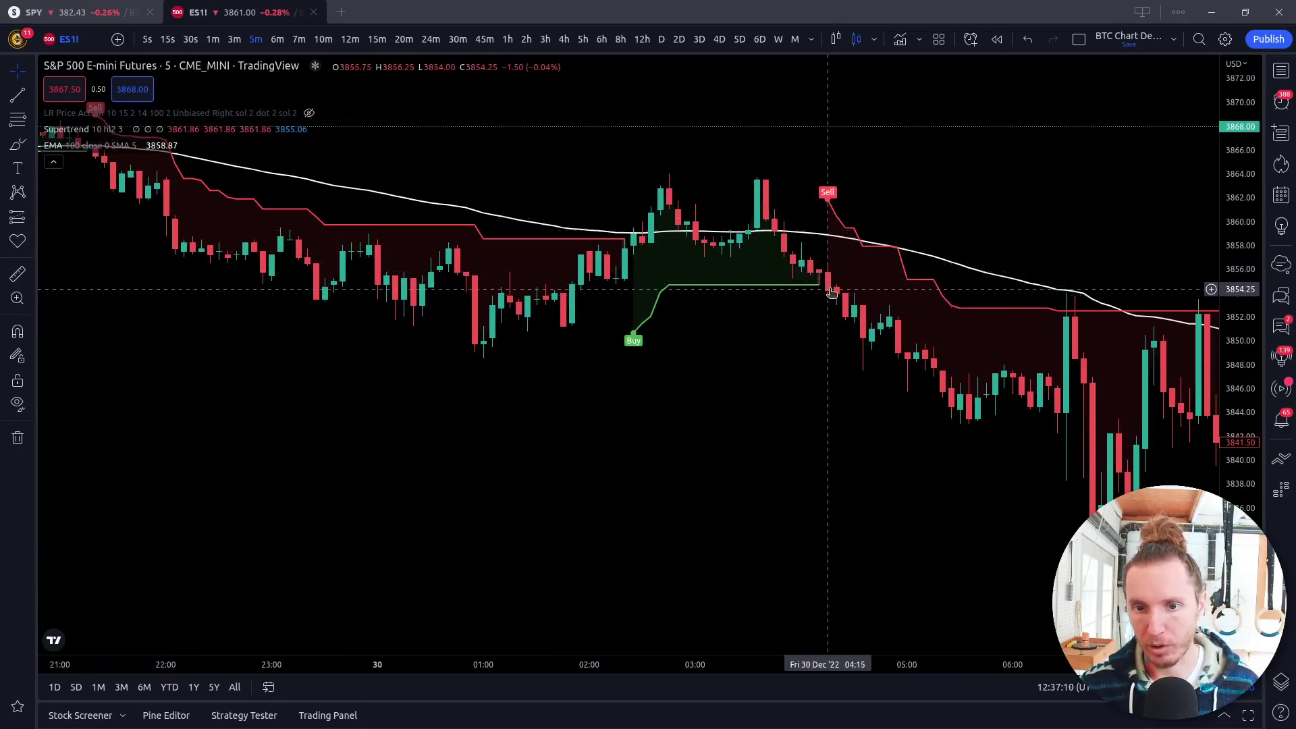
pyautogui.scroll(-3, 830, 289)
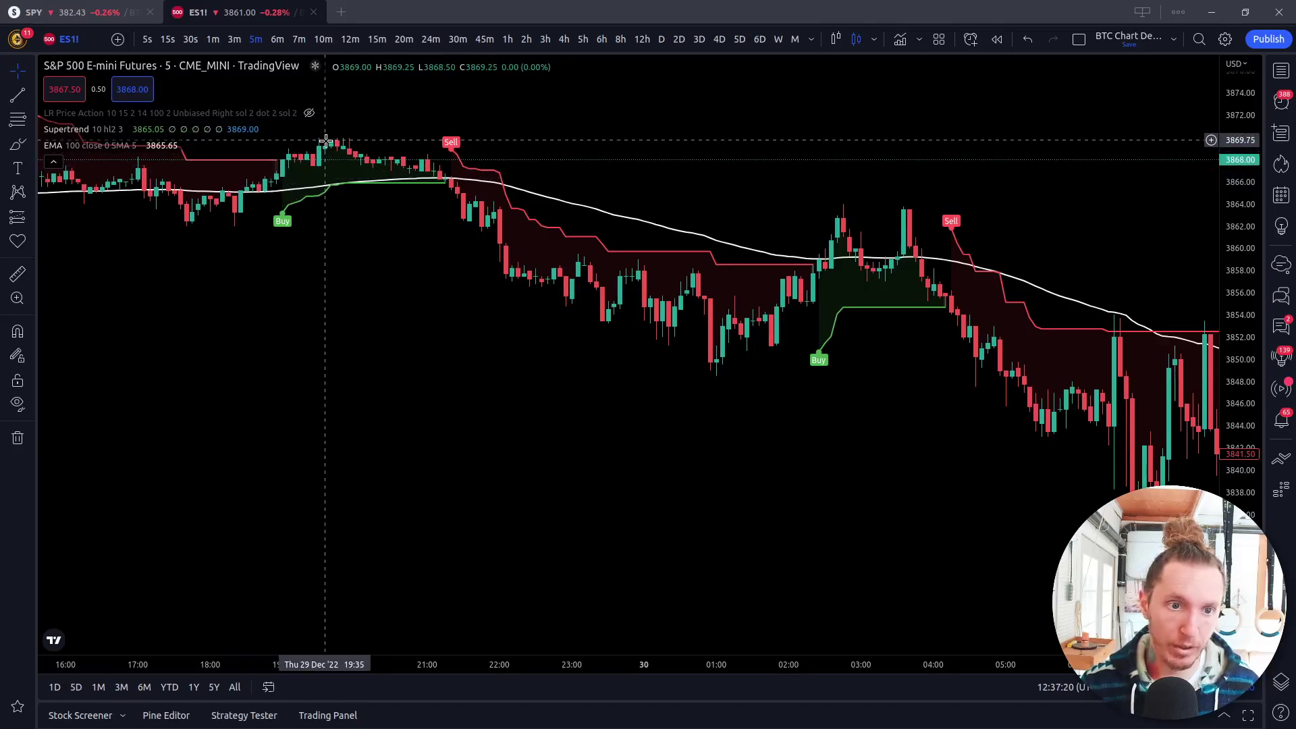
pyautogui.scroll(-2, 326, 142)
pyautogui.moveTo(353, 323); pyautogui.dragTo(683, 336)
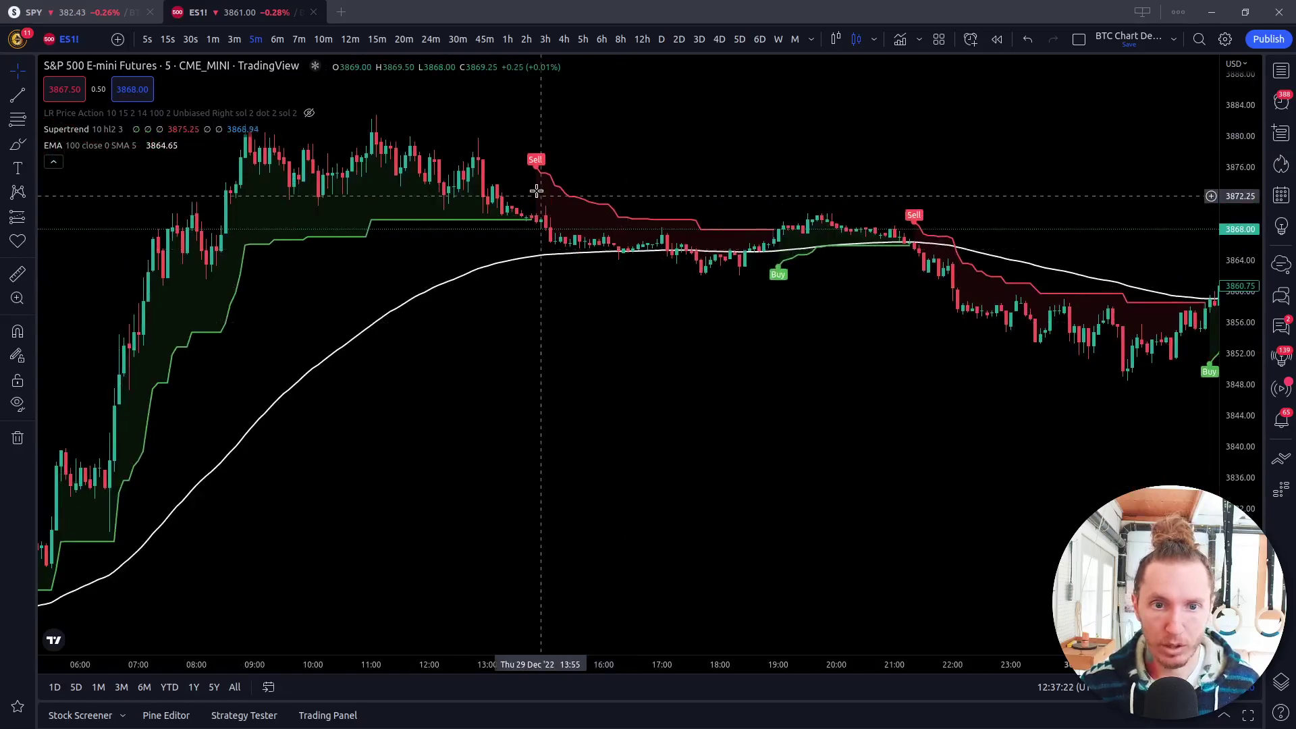
# Examine the Supertrend signals relative to the 100 EMA from the 29 December rally back through 28 December.
pyautogui.moveTo(489, 420); pyautogui.dragTo(891, 425)
pyautogui.moveTo(655, 537); pyautogui.dragTo(692, 537)
pyautogui.scroll(1, 709, 540)
pyautogui.scroll(1, 540, 560)
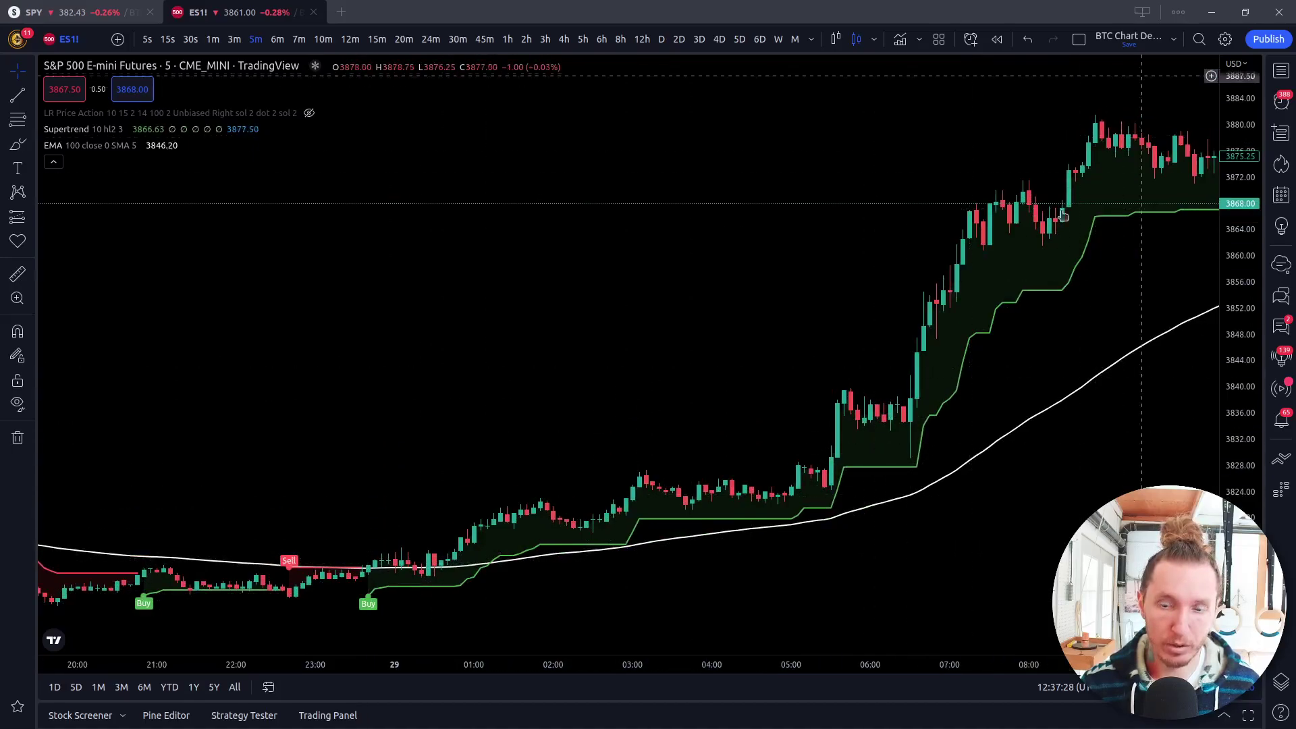
pyautogui.scroll(-1, 768, 393)
pyautogui.scroll(-2, 419, 394)
pyautogui.moveTo(420, 393); pyautogui.dragTo(943, 379)
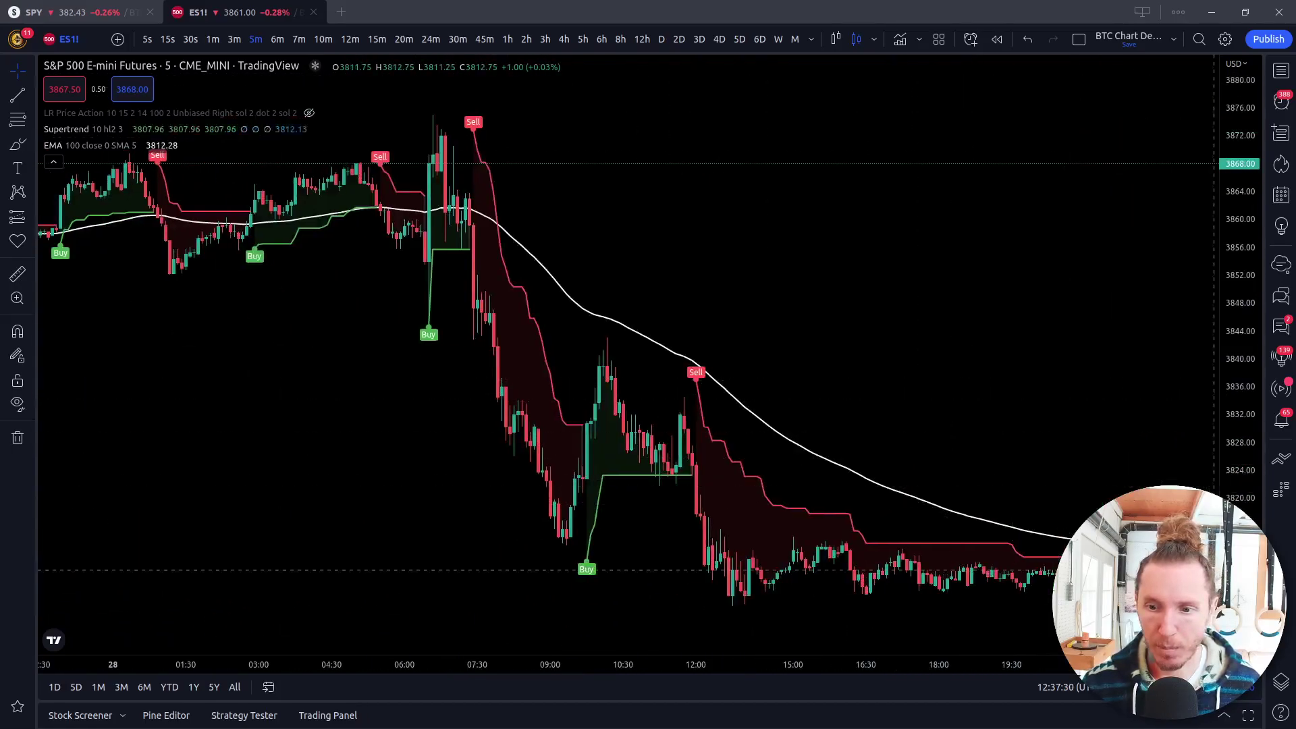
pyautogui.moveTo(1174, 592); pyautogui.dragTo(1013, 593)
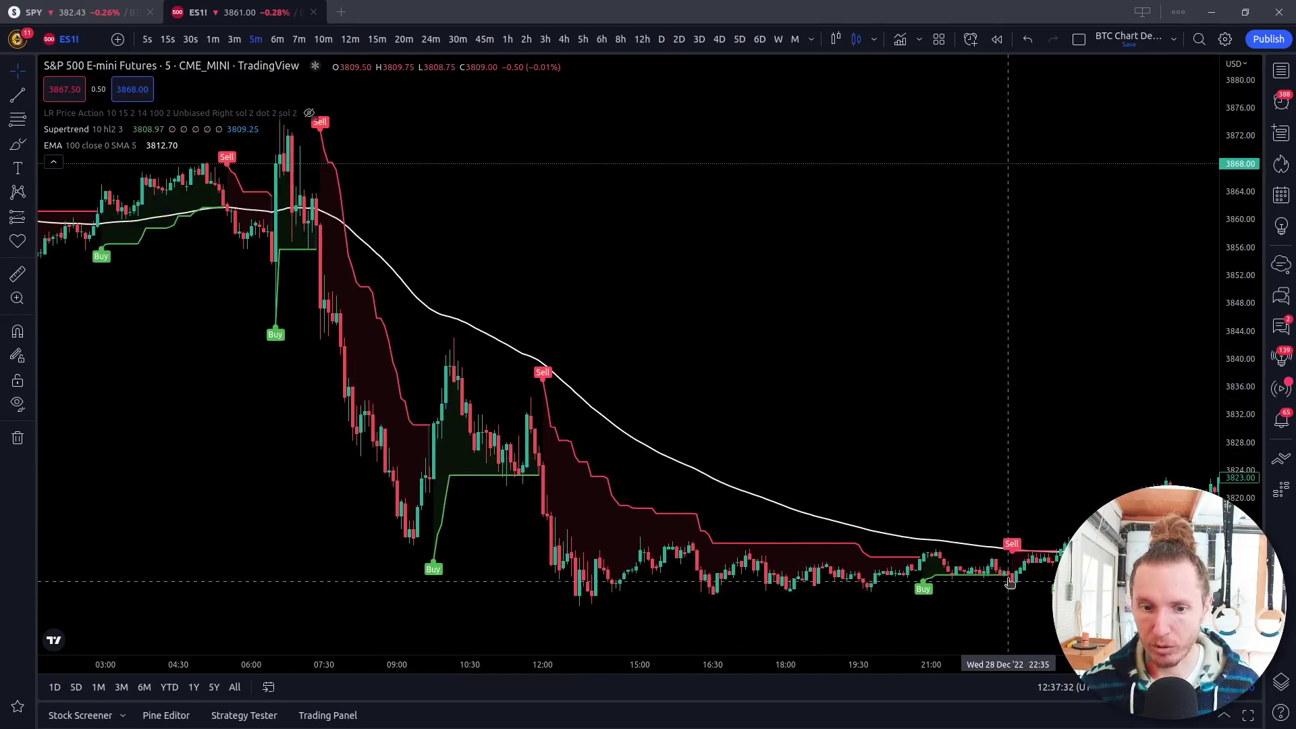
# Review the Supertrend signals and 100 EMA over a wider span, from 27 December forward to the latest bars on 30 December.
pyautogui.moveTo(1010, 443); pyautogui.dragTo(316, 372)
pyautogui.scroll(-3, 420, 498)
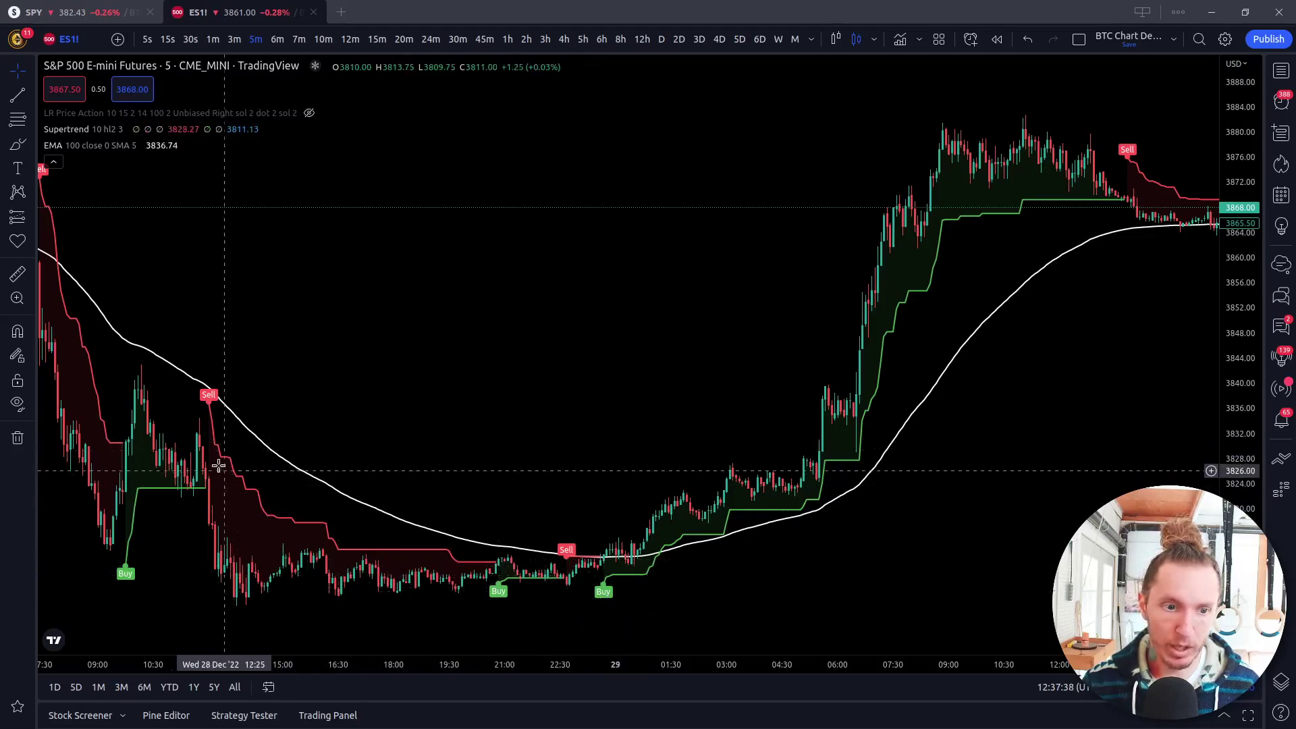
pyautogui.scroll(-2, 209, 544)
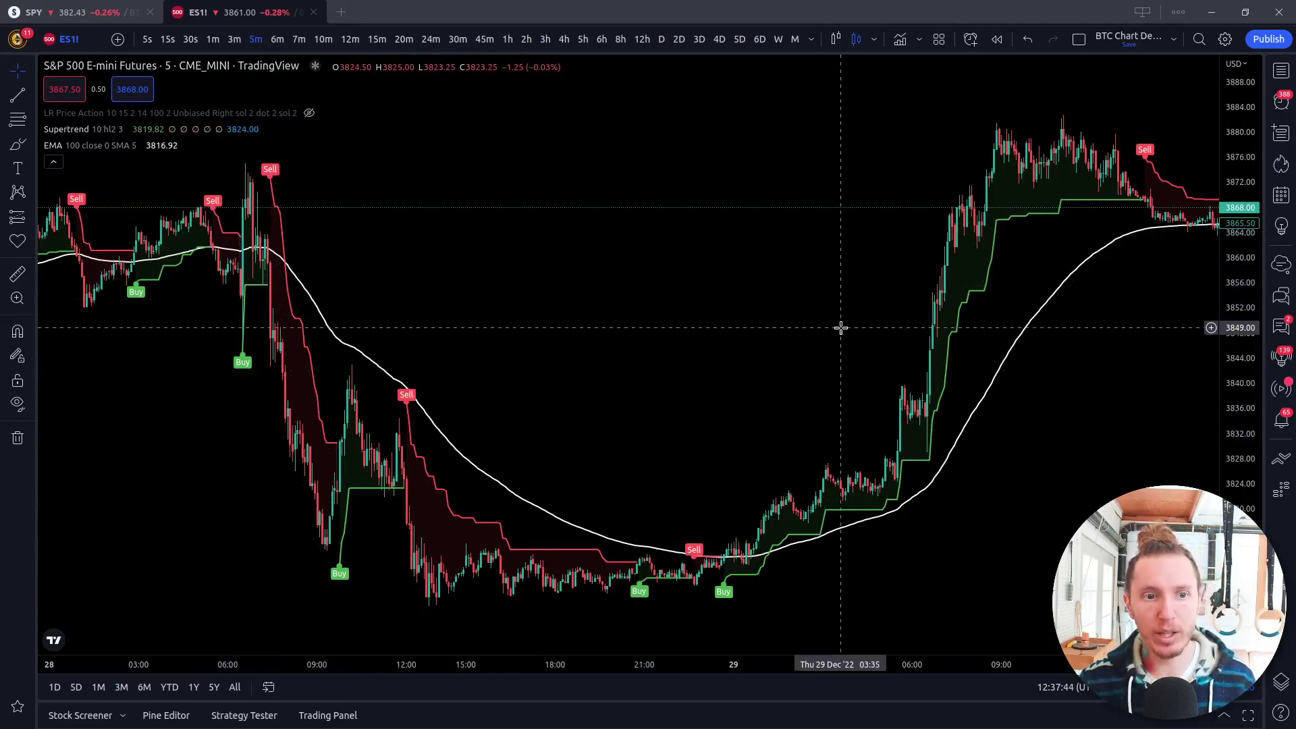
pyautogui.scroll(-2, 498, 310)
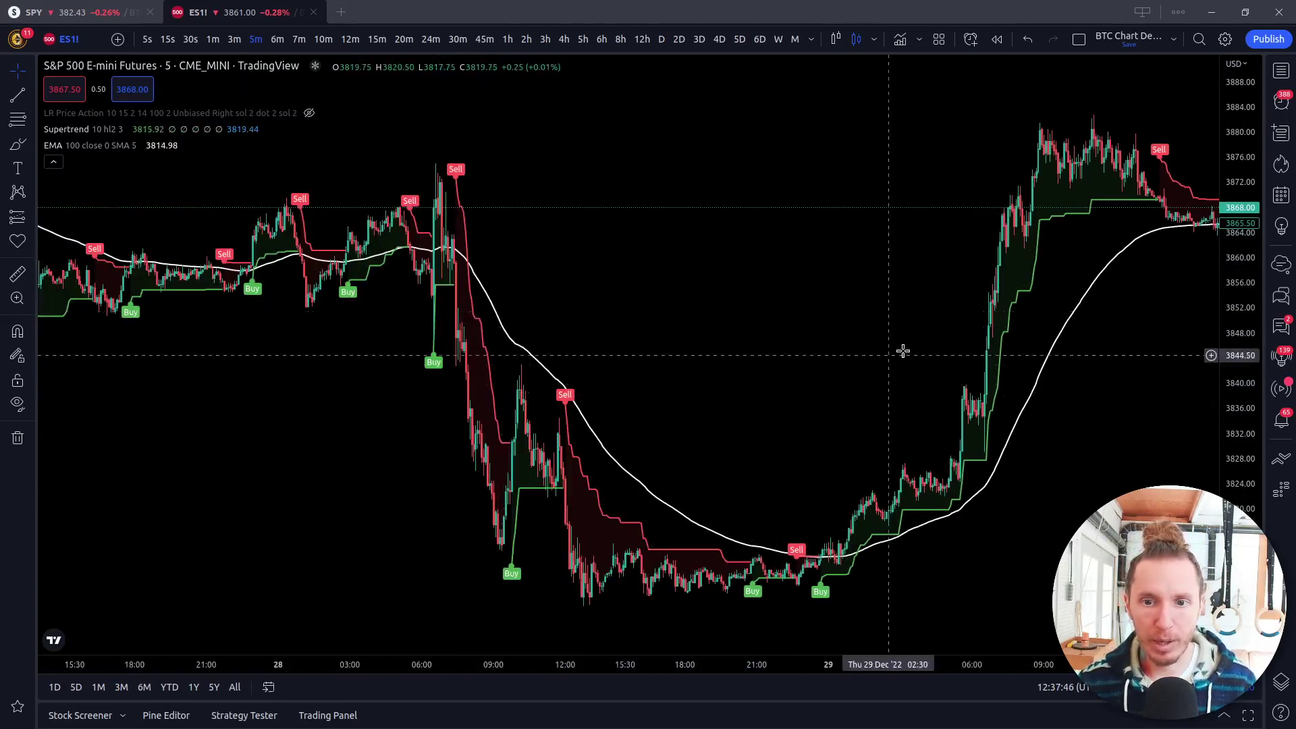
pyautogui.moveTo(885, 356); pyautogui.dragTo(388, 317)
pyautogui.scroll(2, 387, 317)
pyautogui.moveTo(1013, 405); pyautogui.dragTo(688, 414)
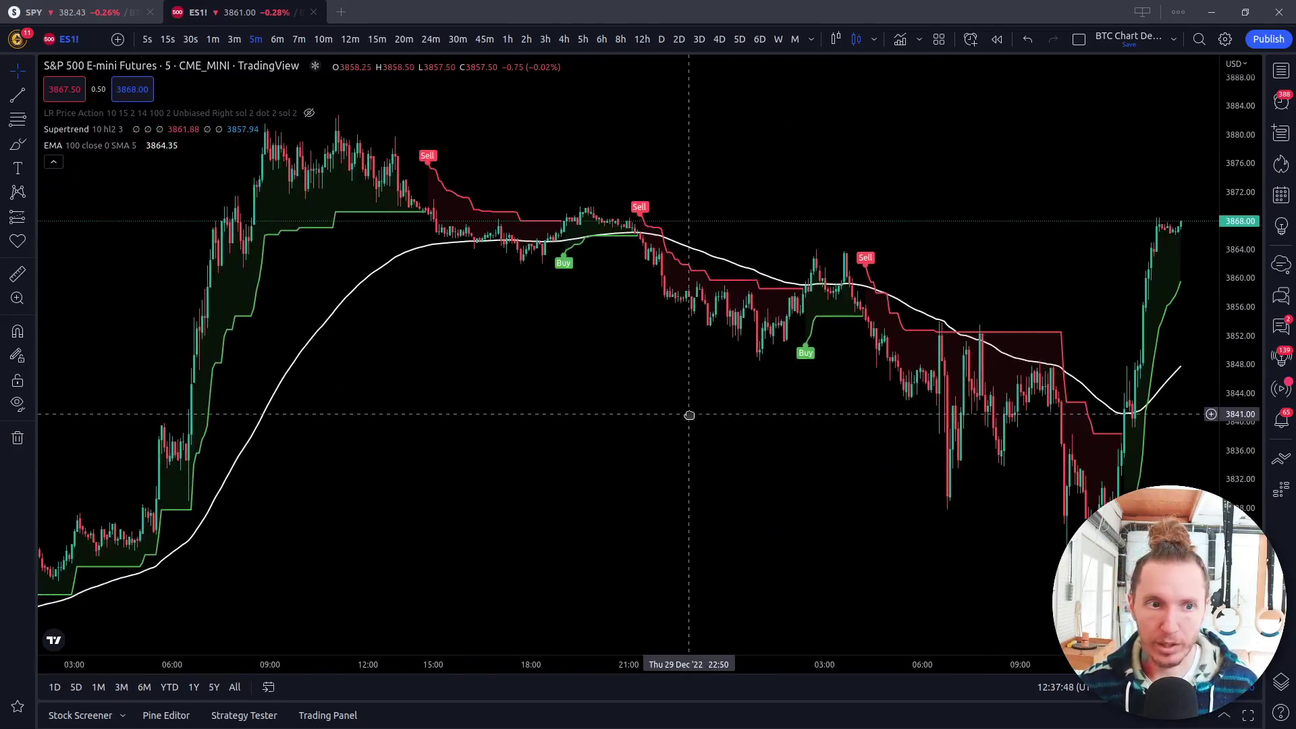
# Search the indicator library for "mome" and add the technical Momentum indicator to the chart.
pyautogui.click(905, 38)
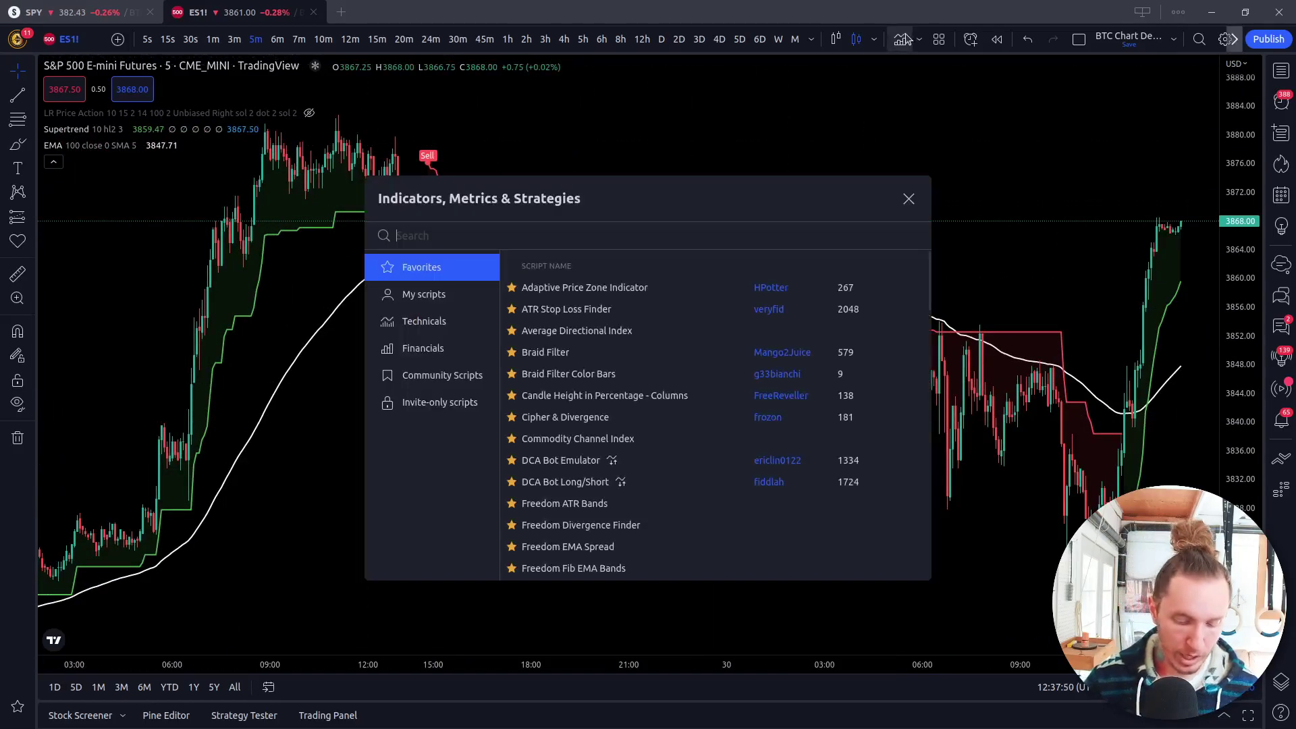
pyautogui.write('mome')
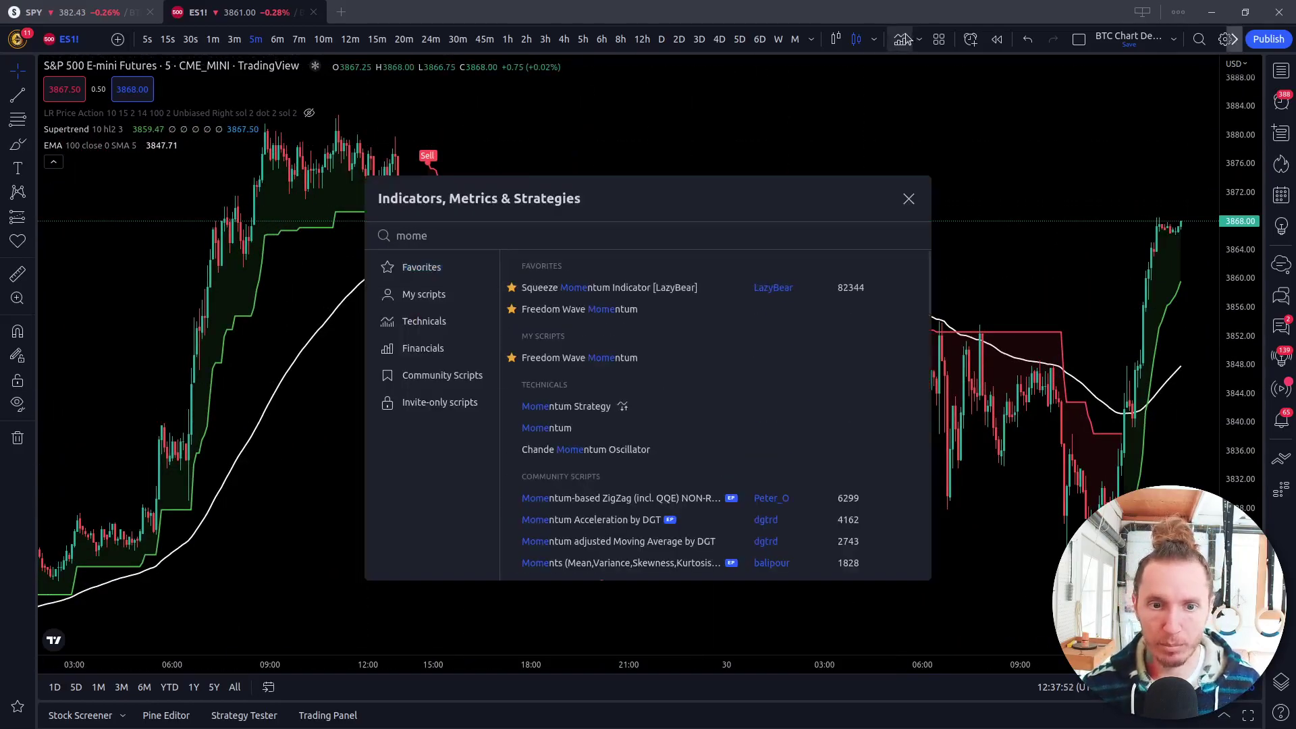
pyautogui.click(621, 429)
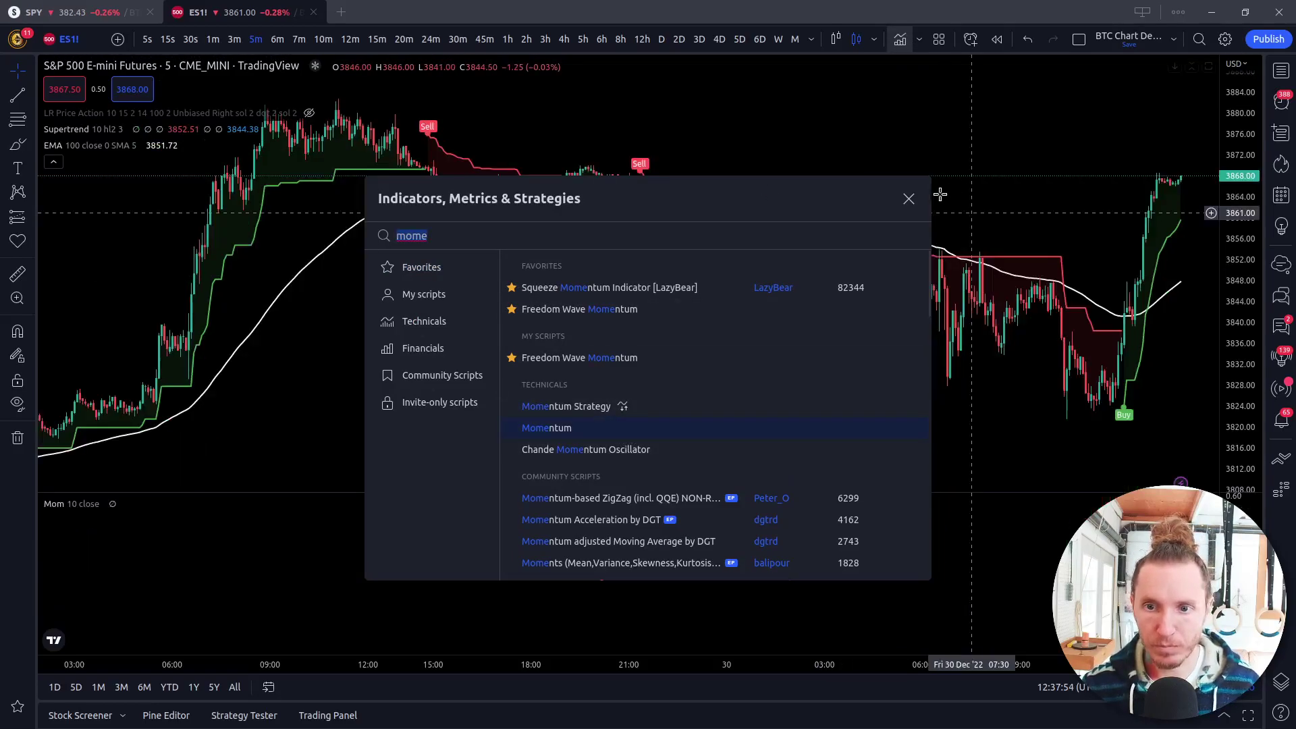
# Close the indicator library and compare the Momentum line with the Supertrend signals from 28 December through 30 December.
pyautogui.click(909, 201)
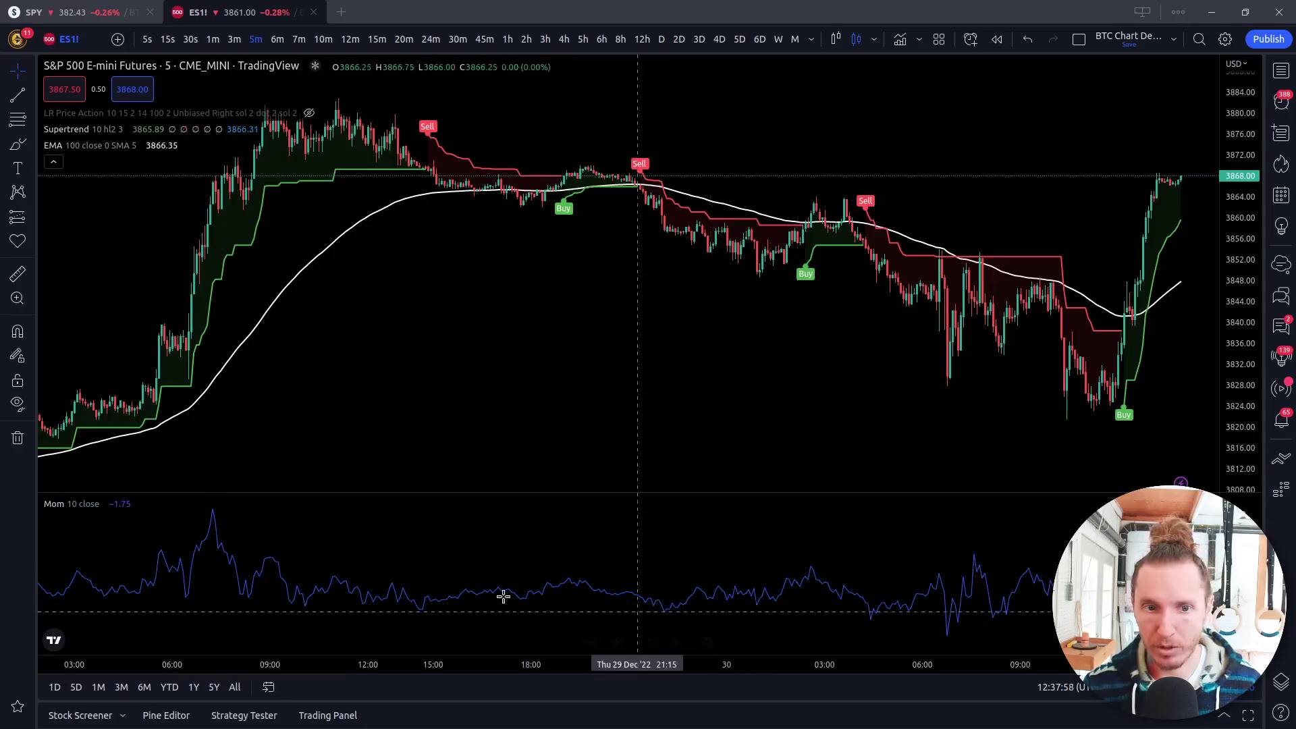
pyautogui.moveTo(412, 454); pyautogui.dragTo(839, 434)
pyautogui.moveTo(504, 457); pyautogui.dragTo(986, 353)
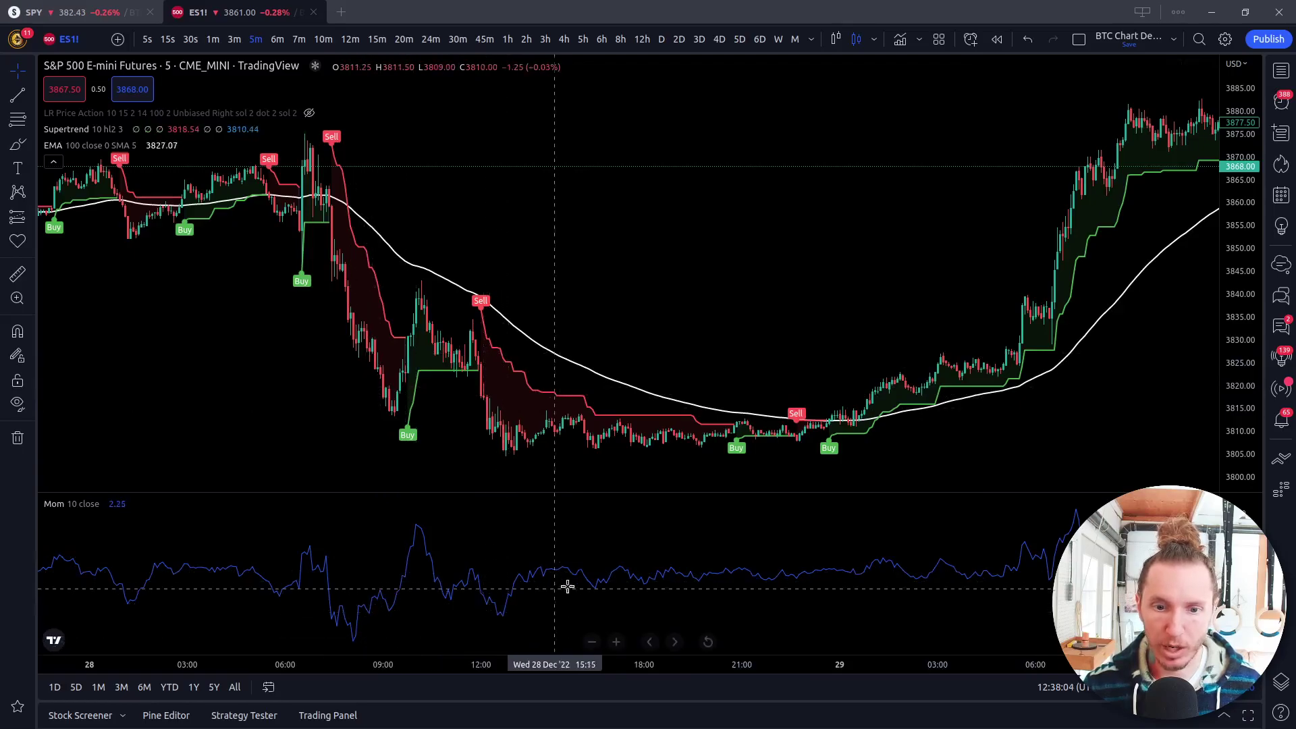
pyautogui.moveTo(897, 505); pyautogui.dragTo(635, 534)
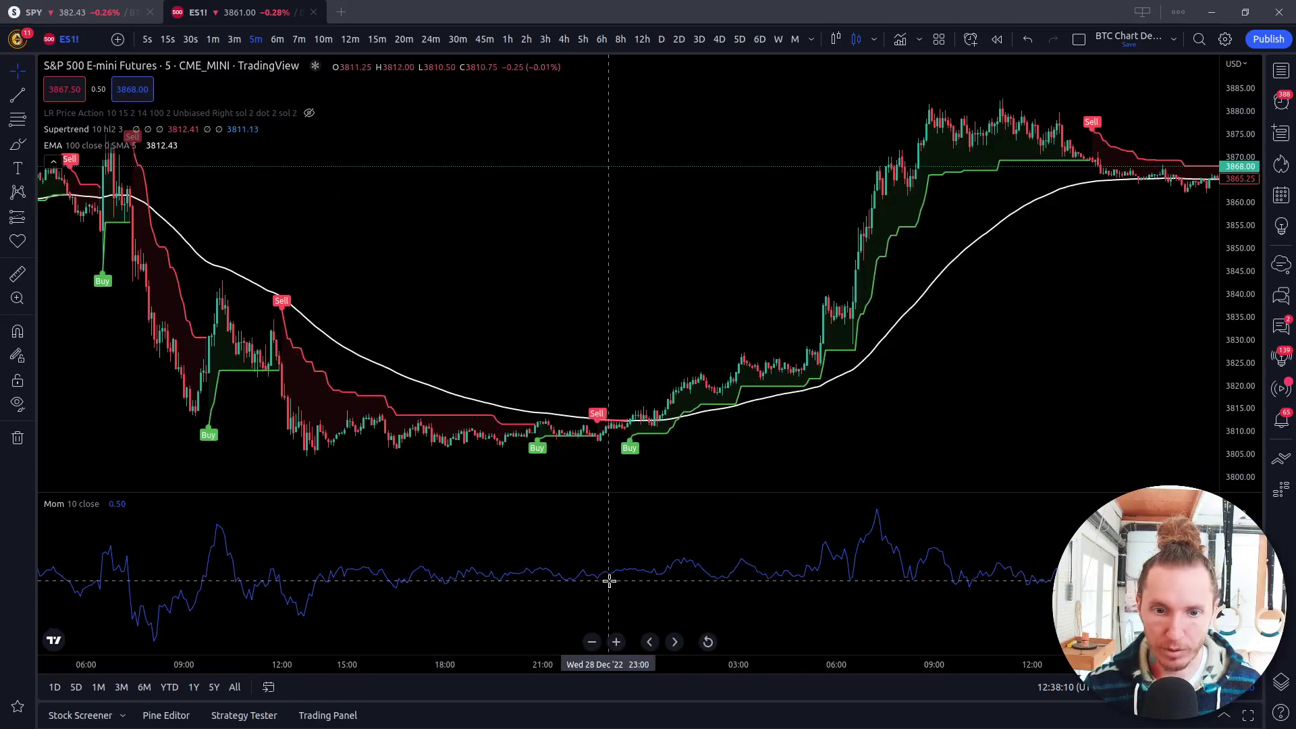
pyautogui.hscroll(10, 844, 439)
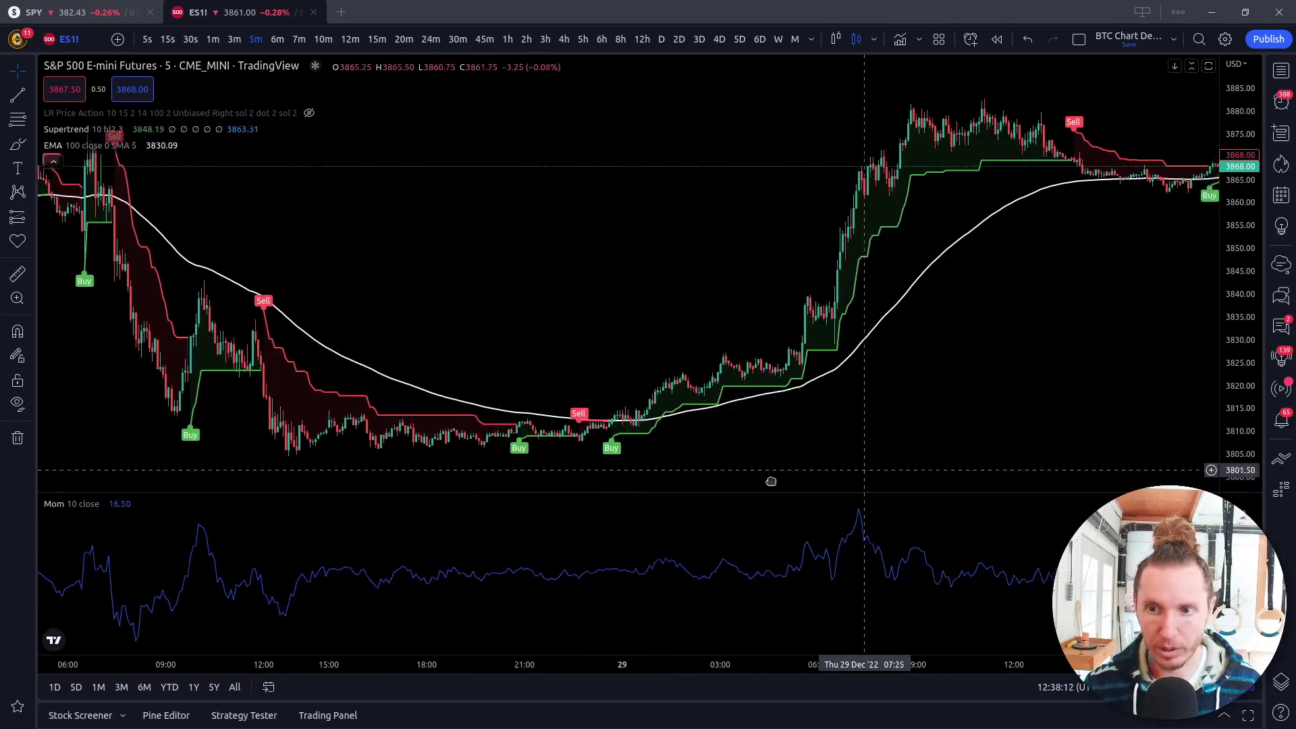
pyautogui.moveTo(809, 313); pyautogui.dragTo(489, 350)
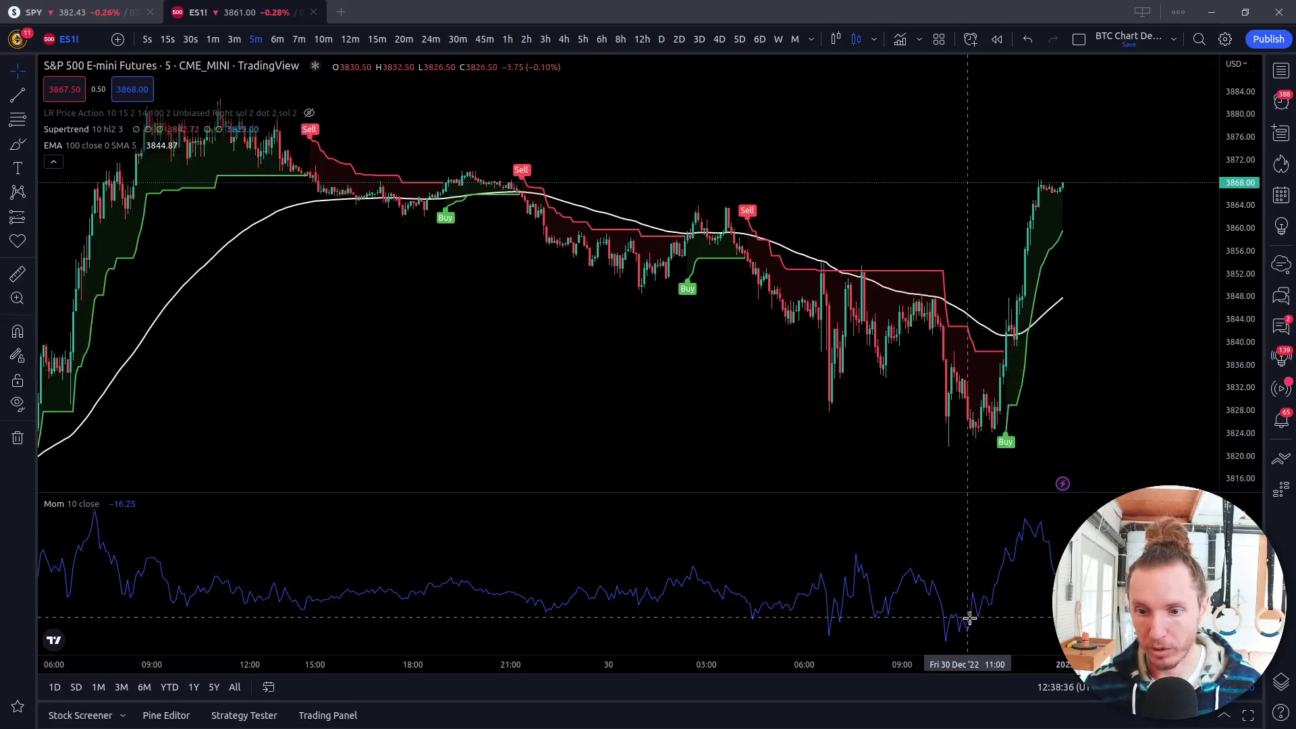
# Examine the Momentum line at the Supertrend Buy and Sell labels from 29 December back to 27 December.
pyautogui.hscroll(-5, 414, 397)
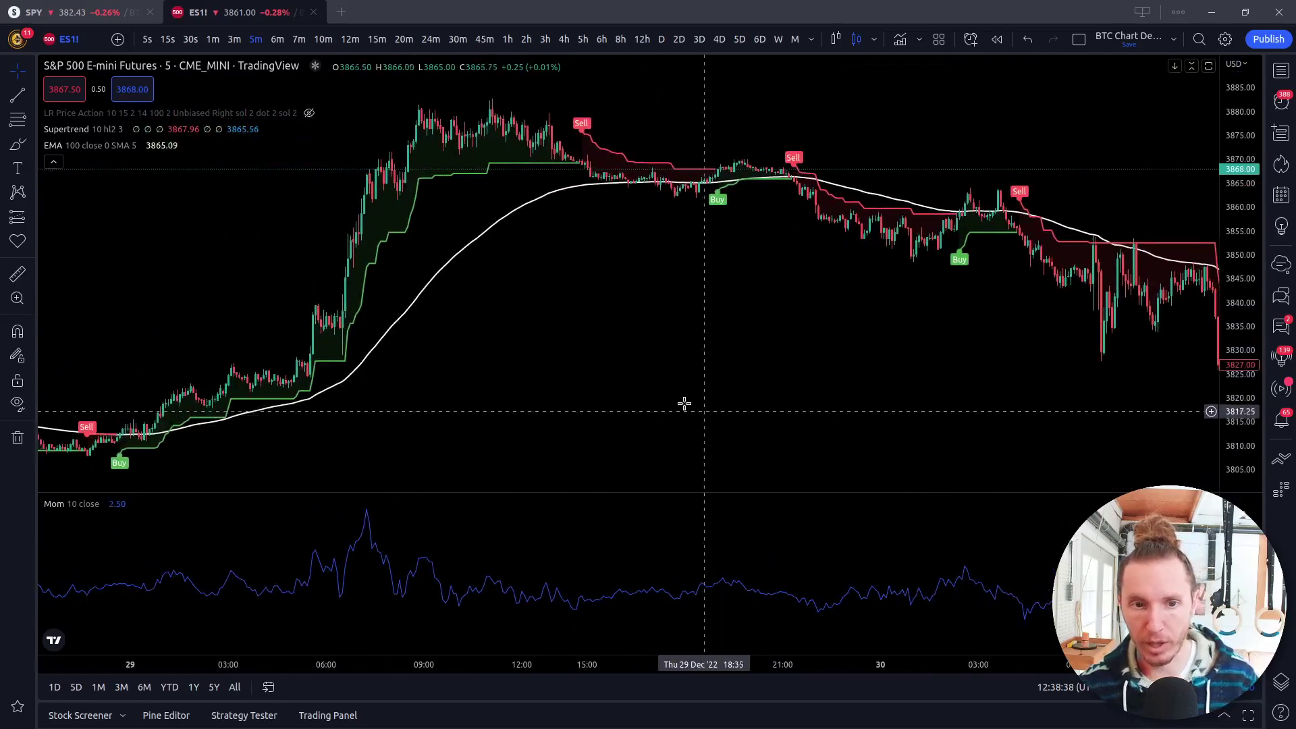
pyautogui.hscroll(-5, 590, 353)
pyautogui.hscroll(-5, 682, 446)
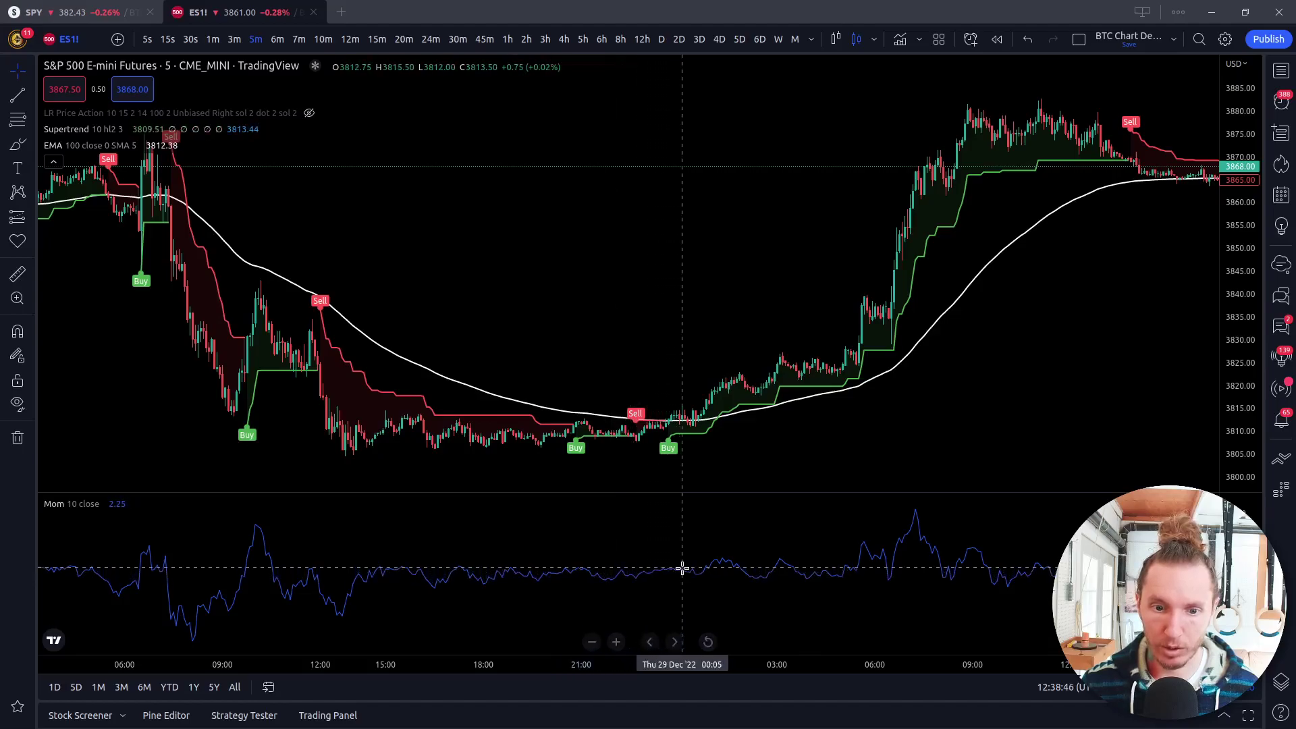
pyautogui.moveTo(593, 515); pyautogui.dragTo(942, 547)
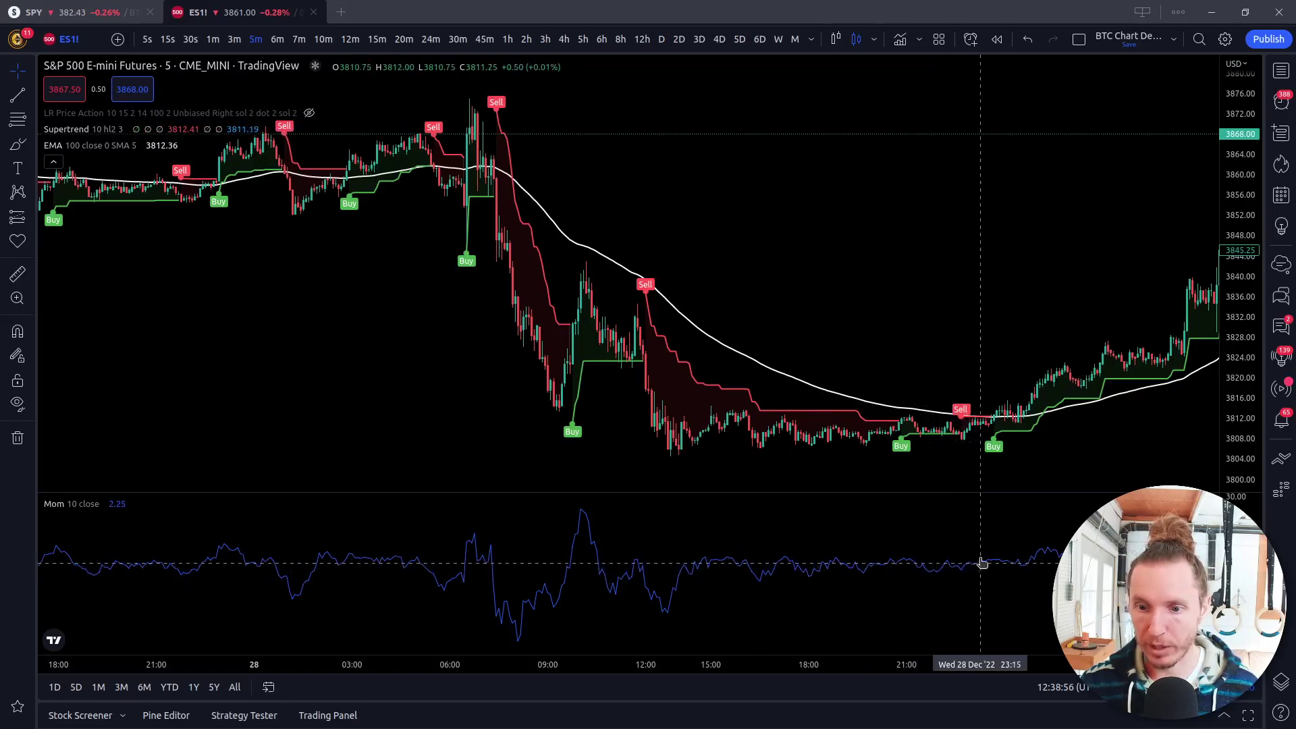
pyautogui.moveTo(689, 307); pyautogui.dragTo(875, 307)
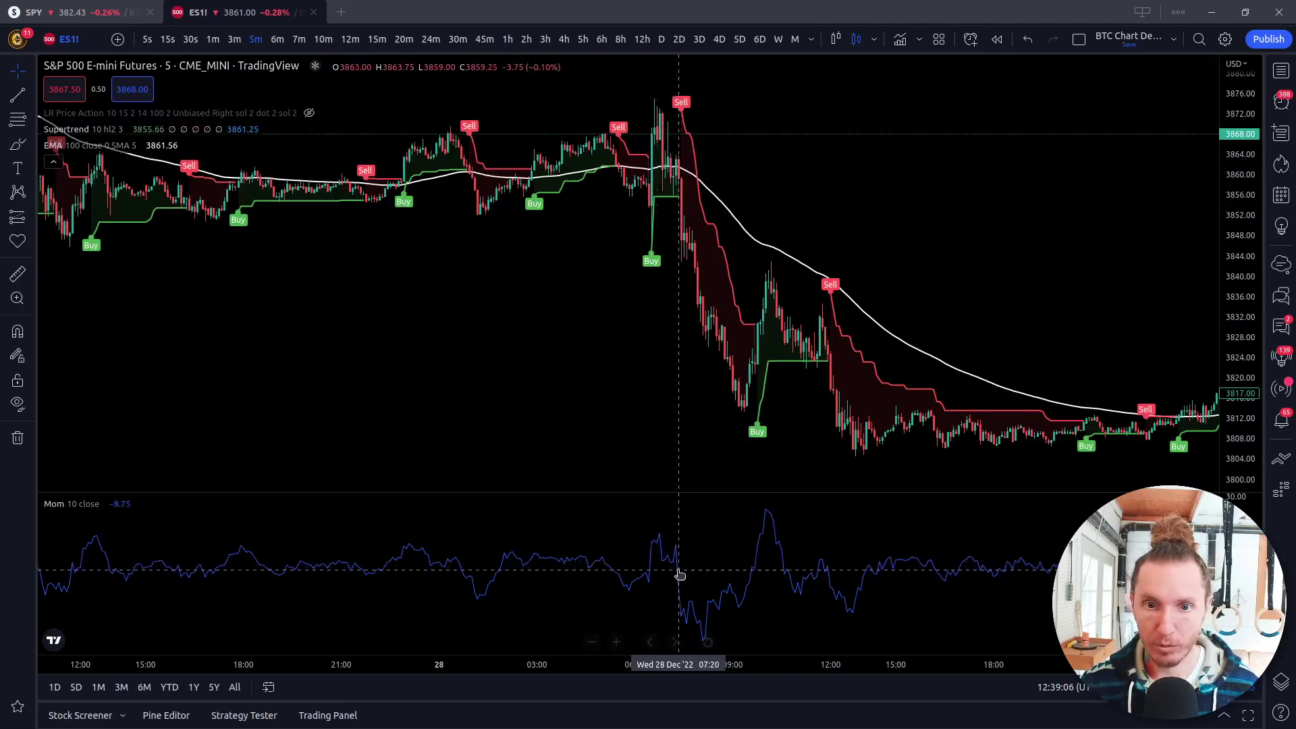
pyautogui.moveTo(582, 255); pyautogui.dragTo(770, 255)
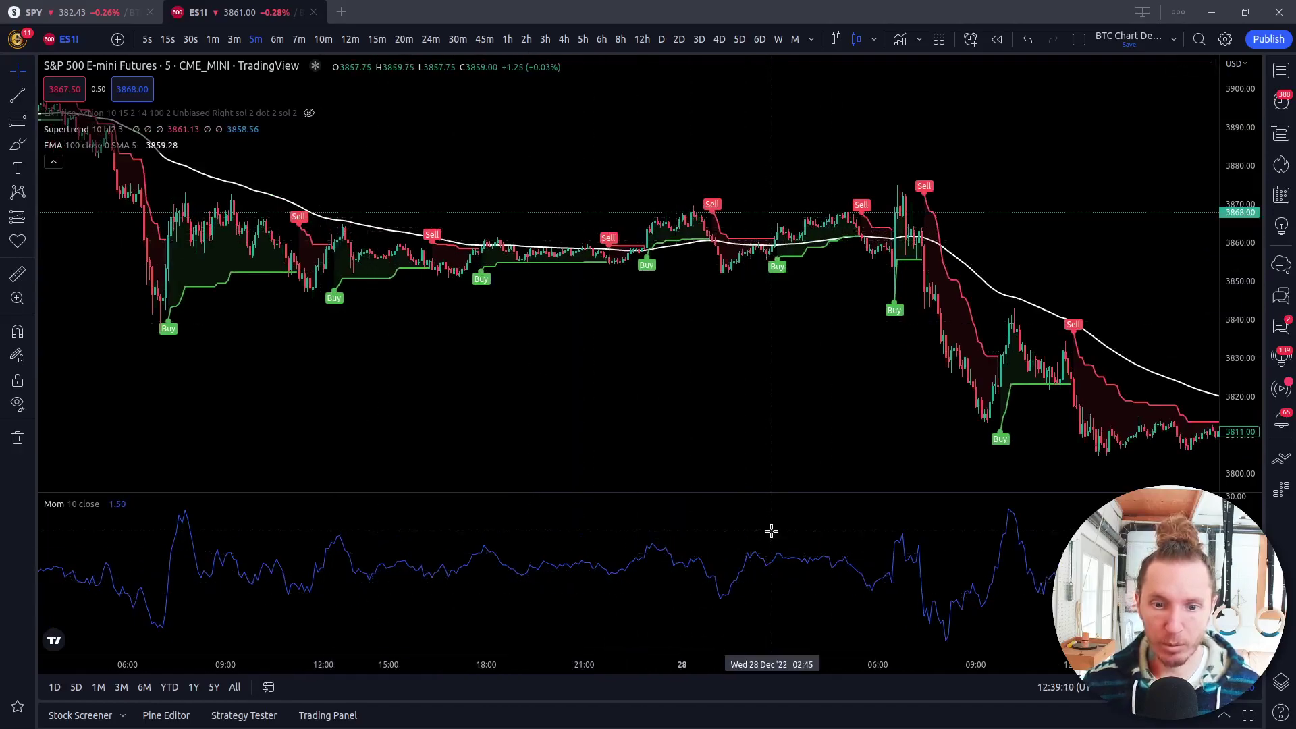
pyautogui.moveTo(231, 448); pyautogui.dragTo(570, 454)
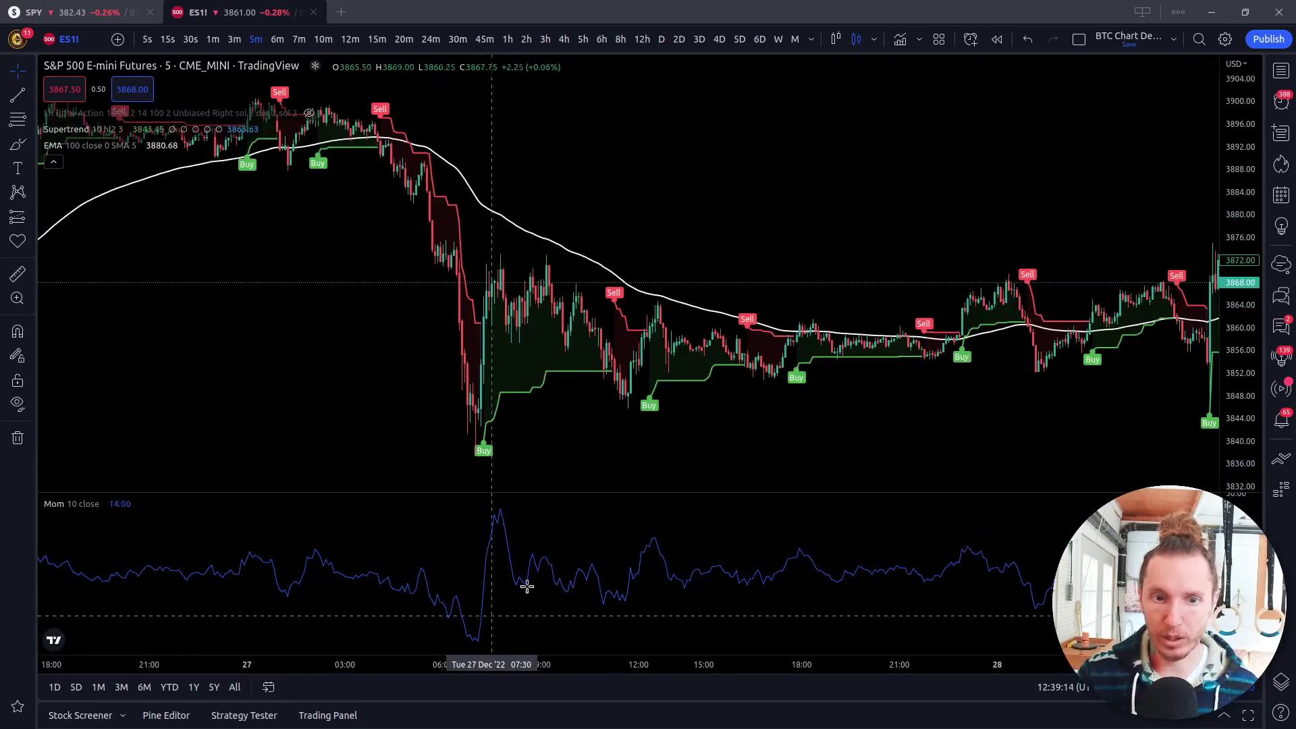
# Review the Supertrend signals, 100 EMA and Momentum together from the evening of 28 December to the latest bars on 30 December.
pyautogui.moveTo(900, 437); pyautogui.dragTo(290, 449)
pyautogui.moveTo(1103, 223); pyautogui.dragTo(297, 189)
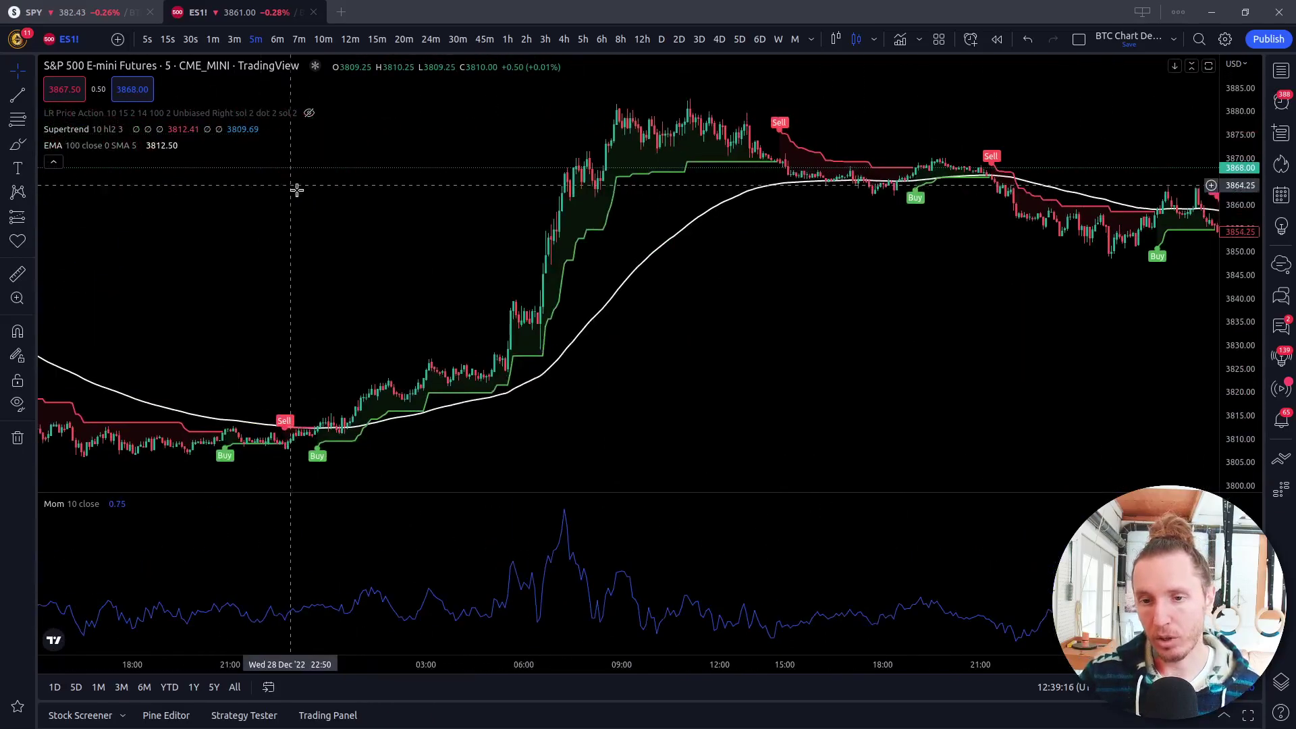
pyautogui.moveTo(943, 270); pyautogui.dragTo(758, 358)
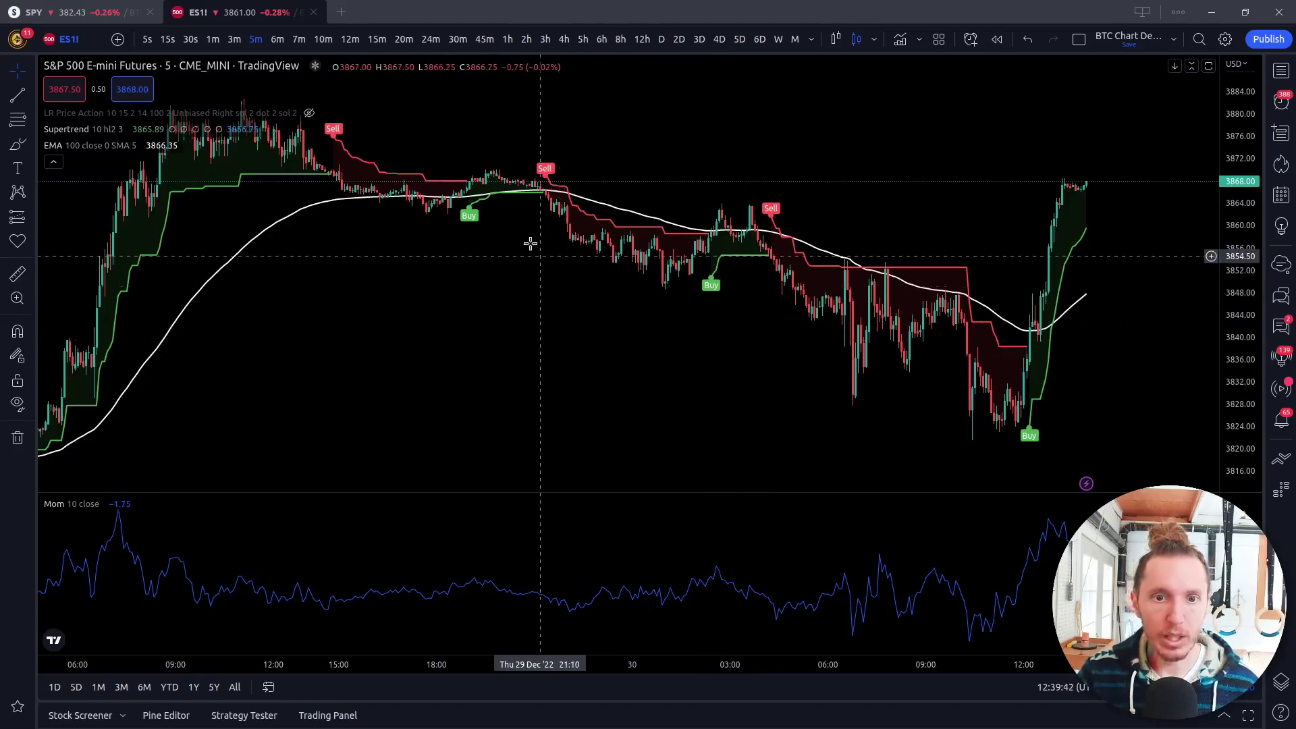
pyautogui.scroll(-1, 638, 332)
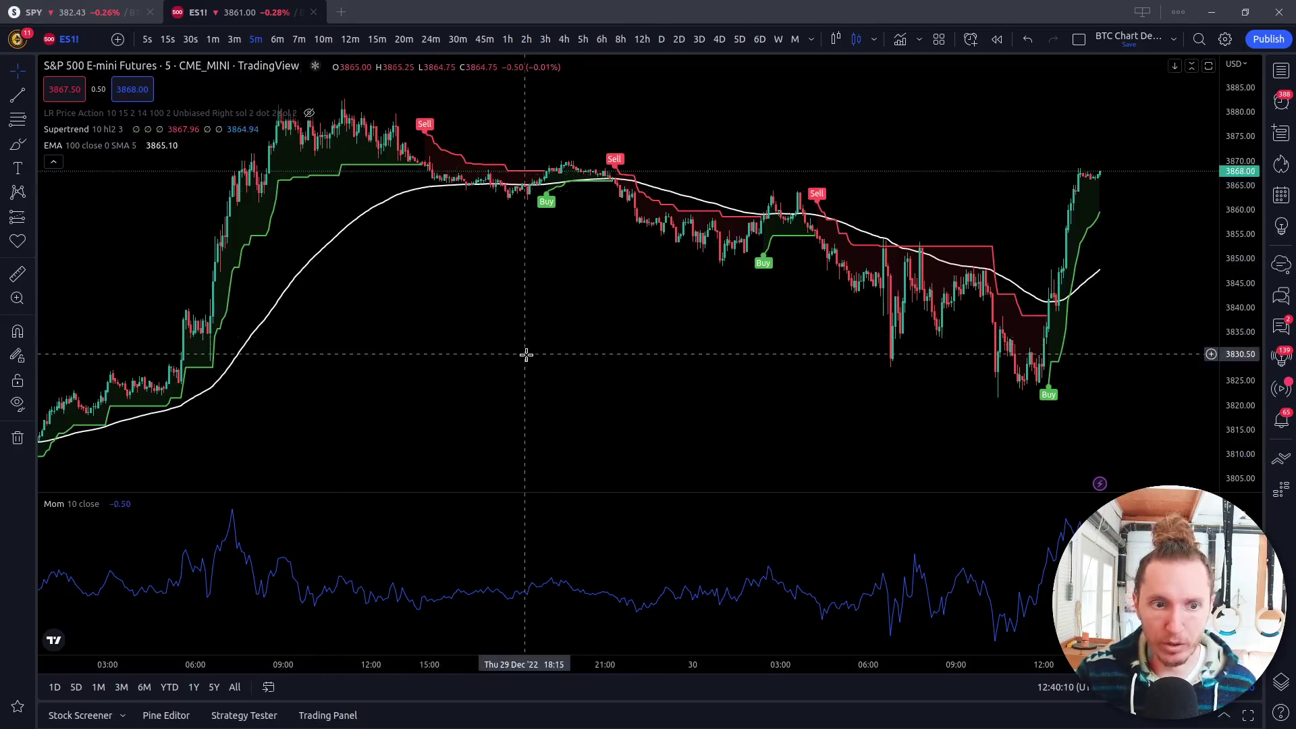
pyautogui.scroll(-1, 527, 355)
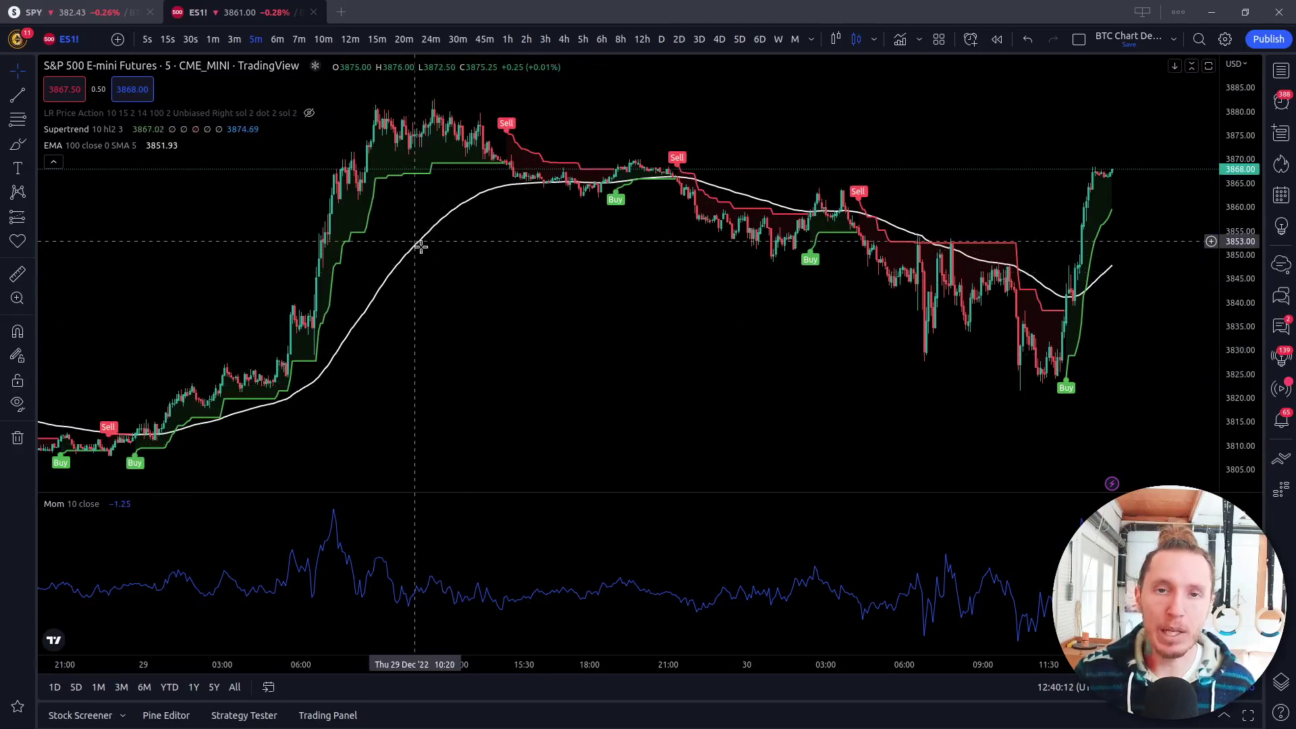